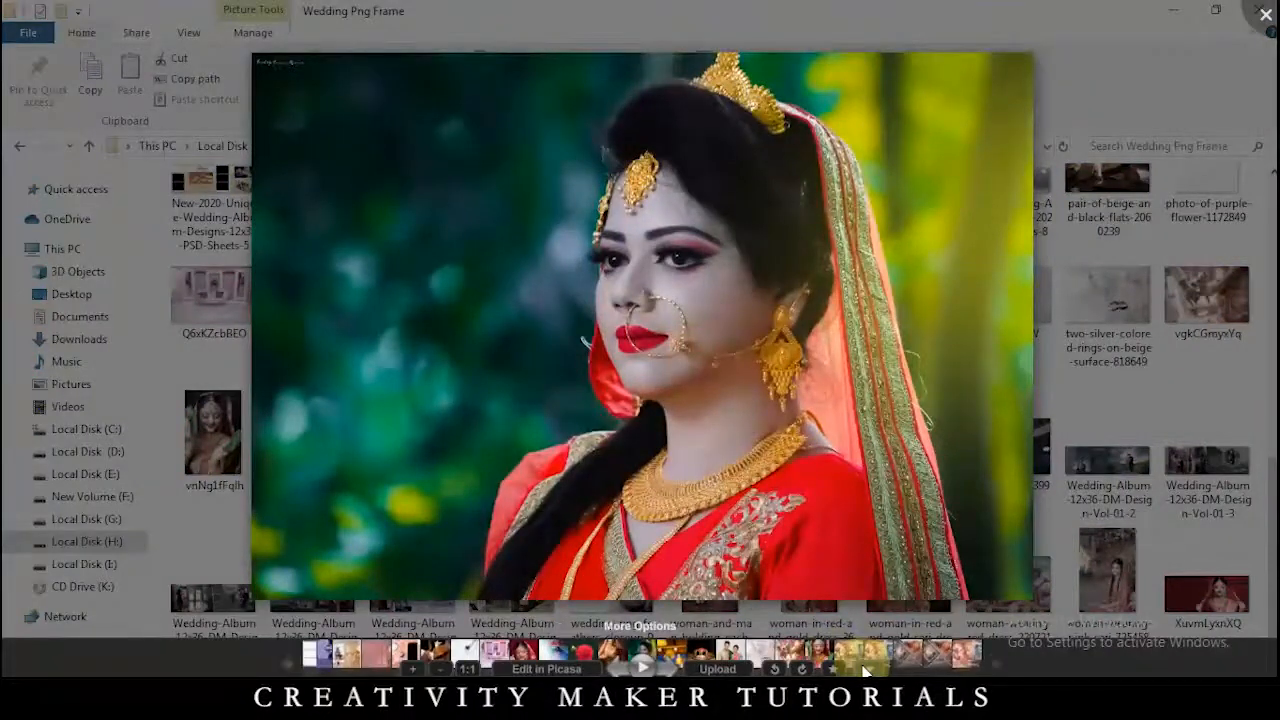
pyautogui.click(866, 672)
pyautogui.click(779, 376)
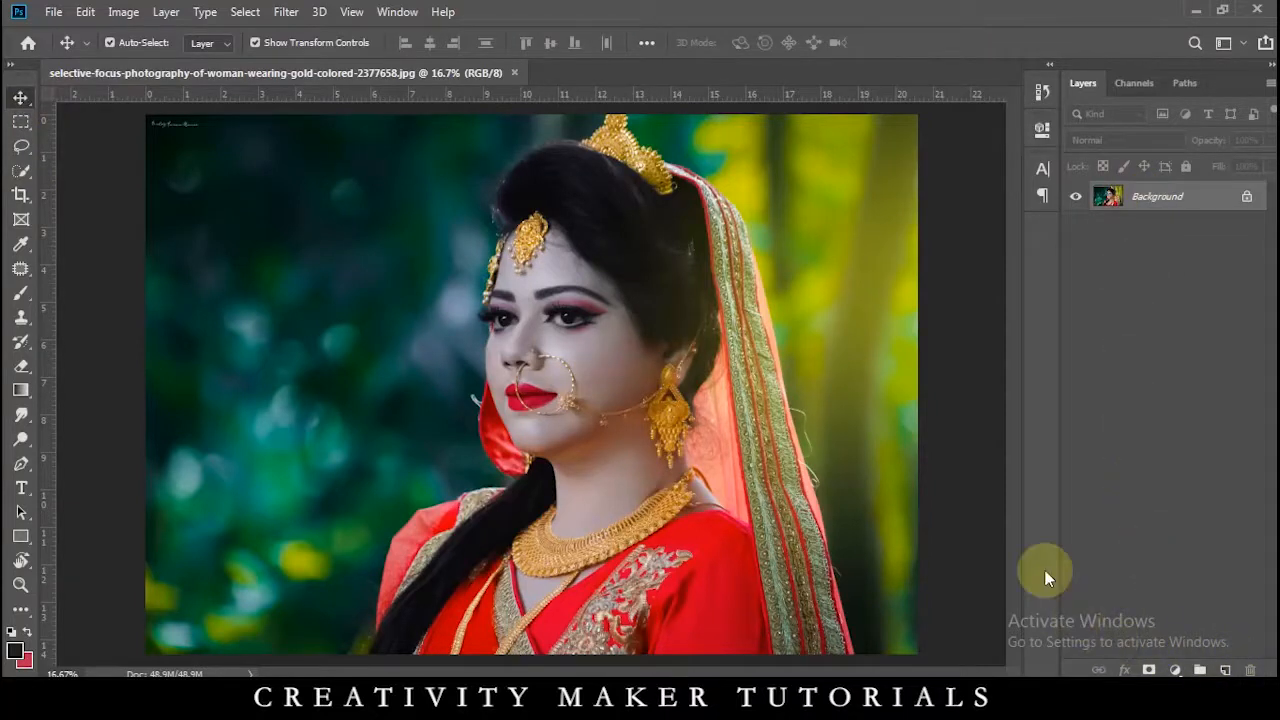
# Step: Duplicate the background layer and open the copy in the Camera Raw Filter
pyautogui.hotkey('ctrl', 'j')
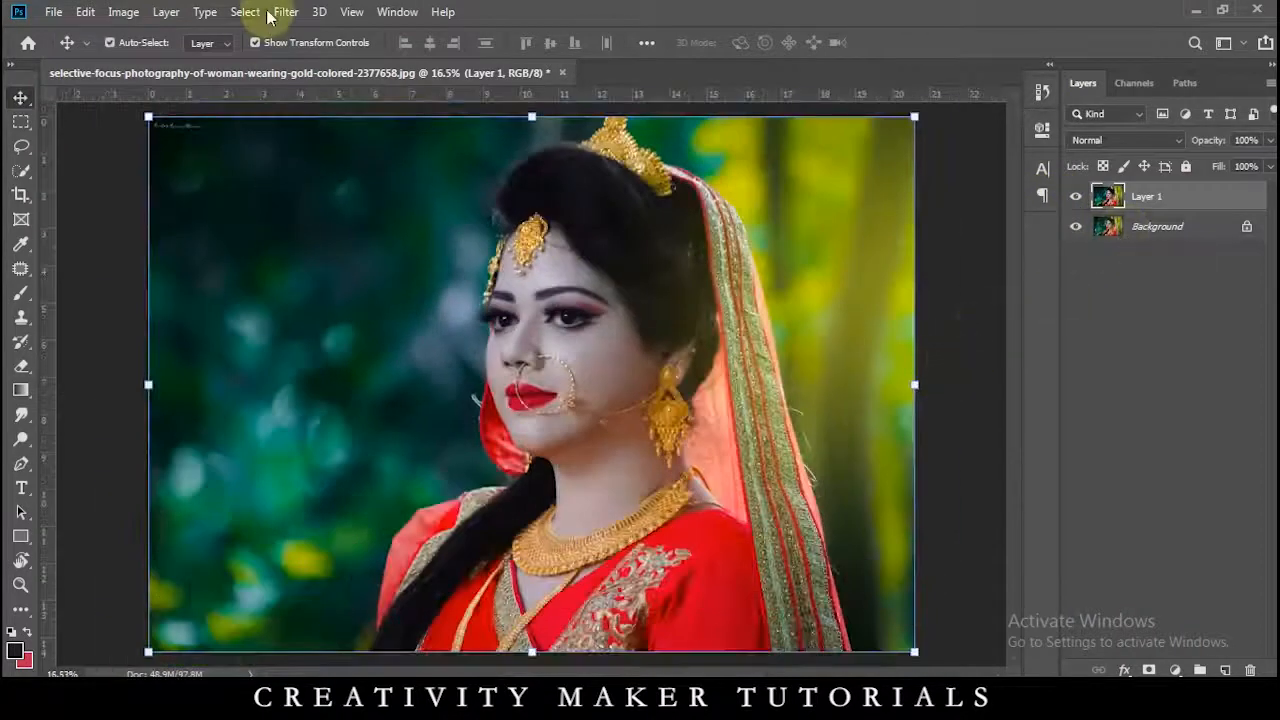
pyautogui.click(273, 13)
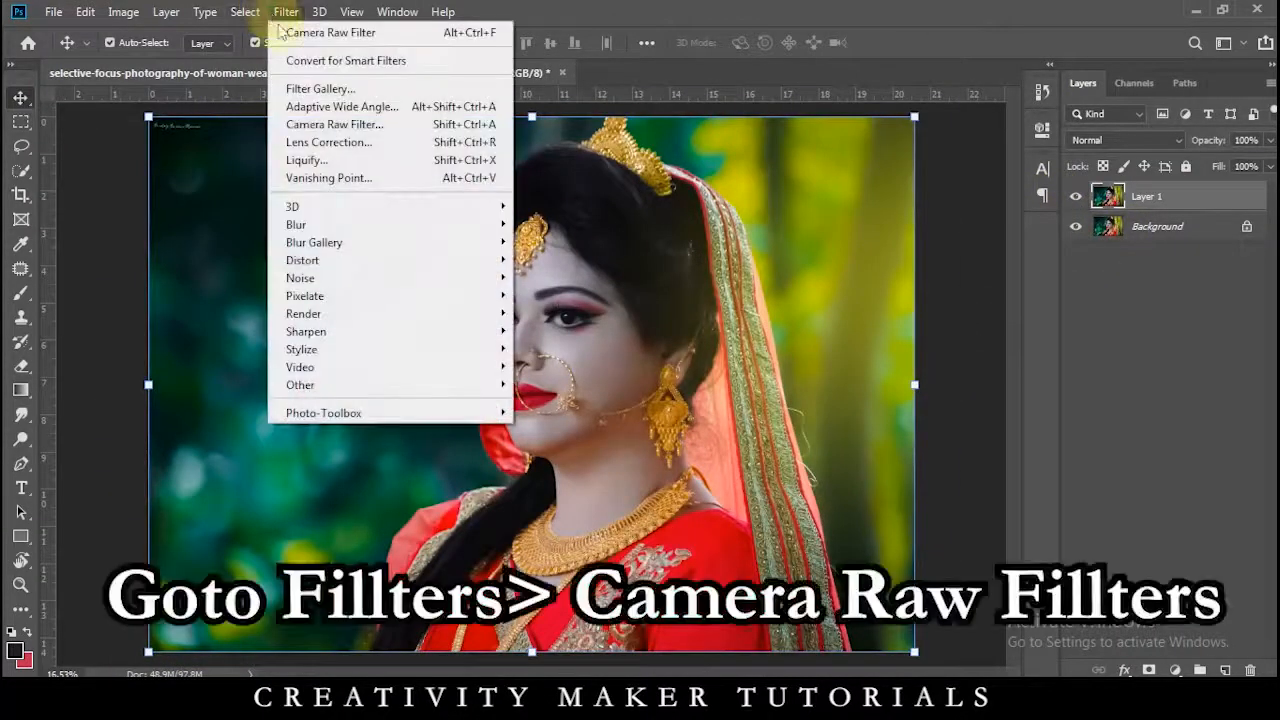
pyautogui.click(378, 127)
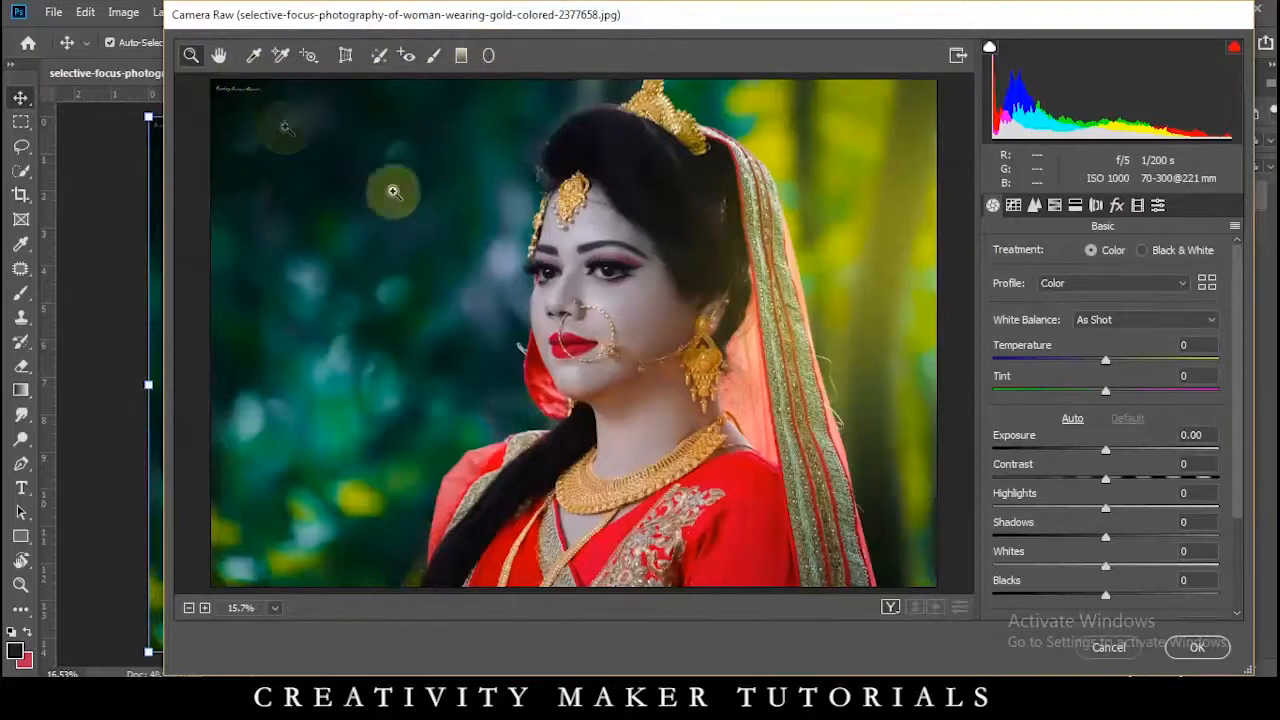
# Step: Warm up the portrait's white balance with temperature +30 and tint +20
pyautogui.click(572, 239)
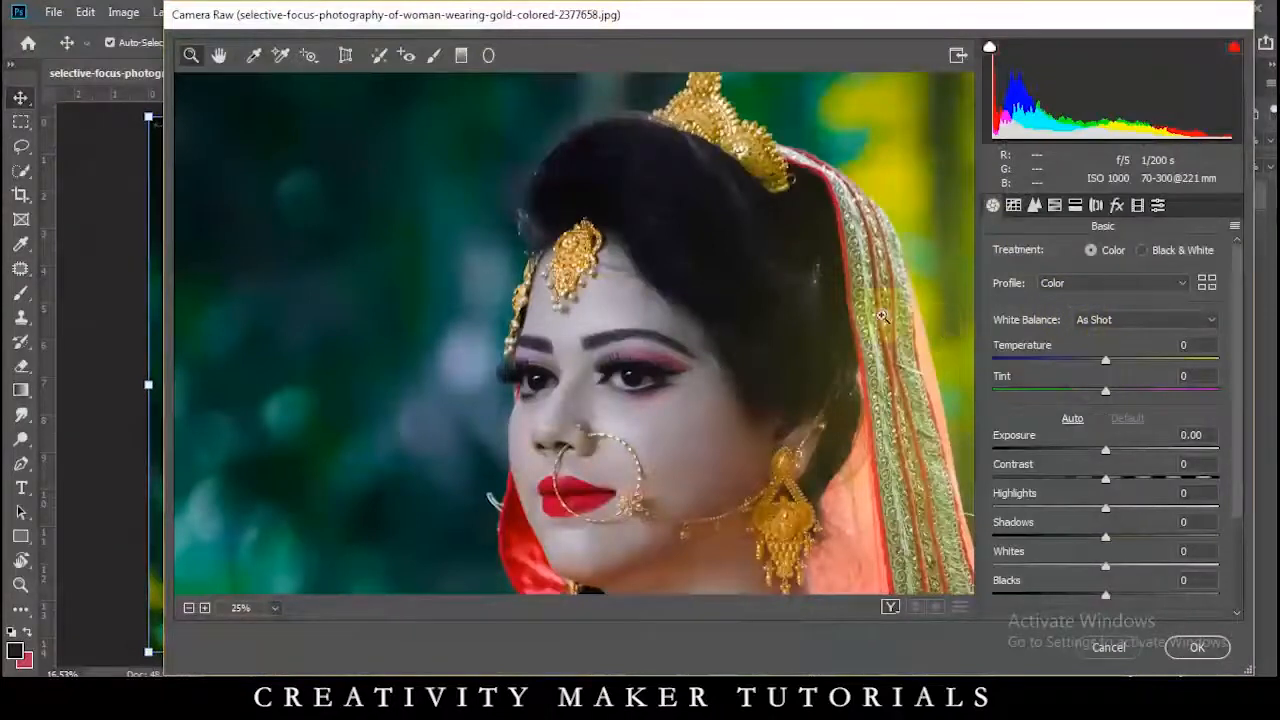
pyautogui.keyDown('alt'); pyautogui.click(681, 306); pyautogui.keyUp('alt')
pyautogui.keyDown('alt'); pyautogui.click(681, 306); pyautogui.keyUp('alt')
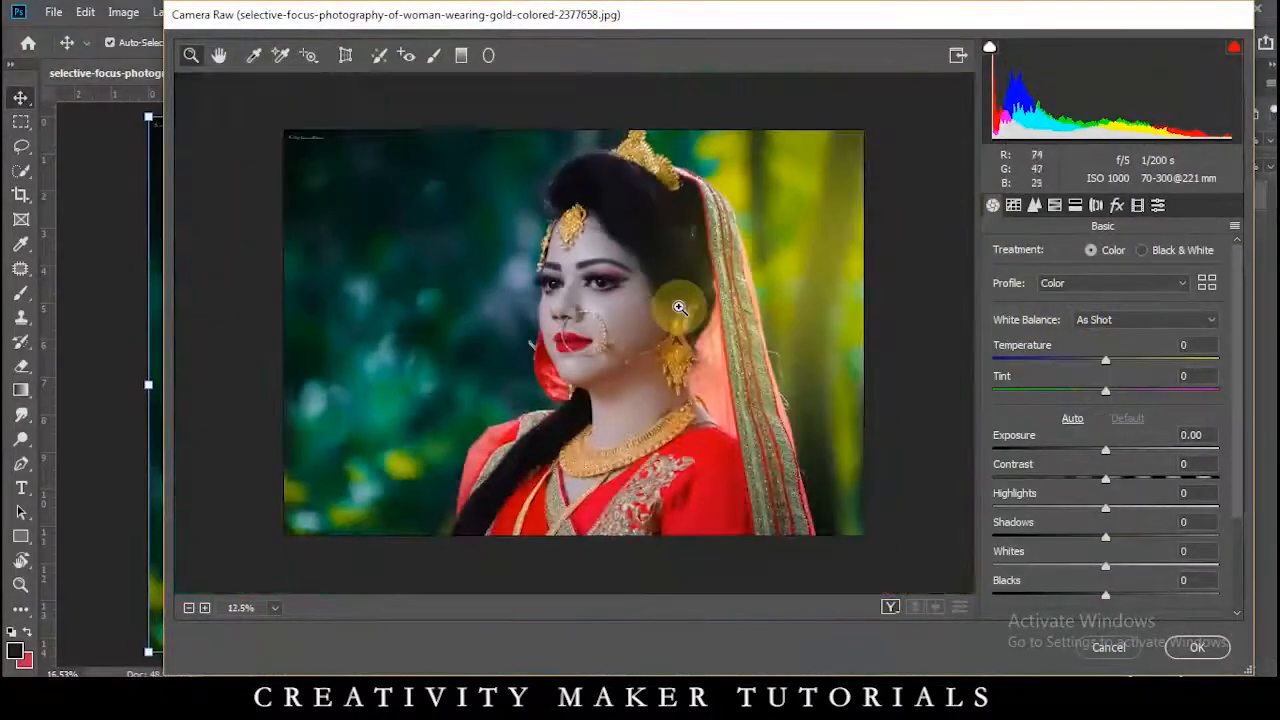
pyautogui.click(1137, 358)
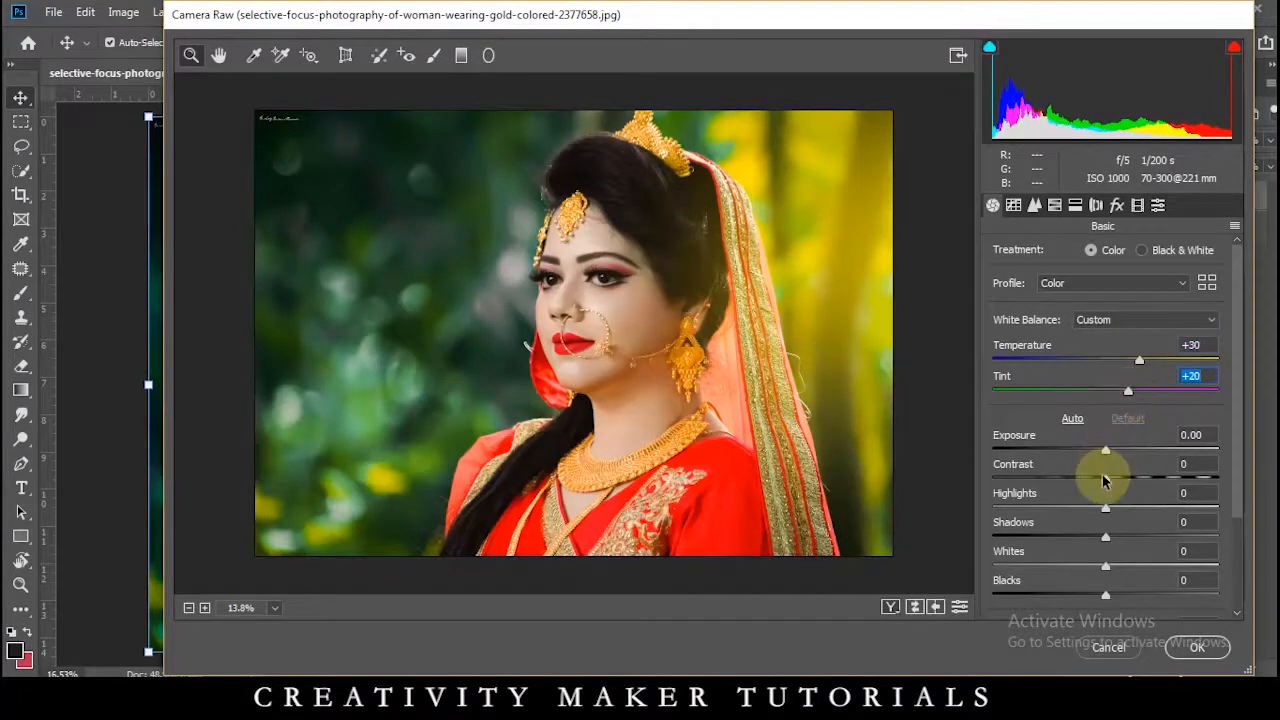
# Step: Adjust the portrait's tone with contrast -34, highlights -2, shadows +35 and whites +42, and raise the clarity
pyautogui.moveTo(1106, 480)
pyautogui.mouseDown()
pyautogui.moveTo(1037, 480)
pyautogui.moveTo(1106, 490)
pyautogui.mouseUp()
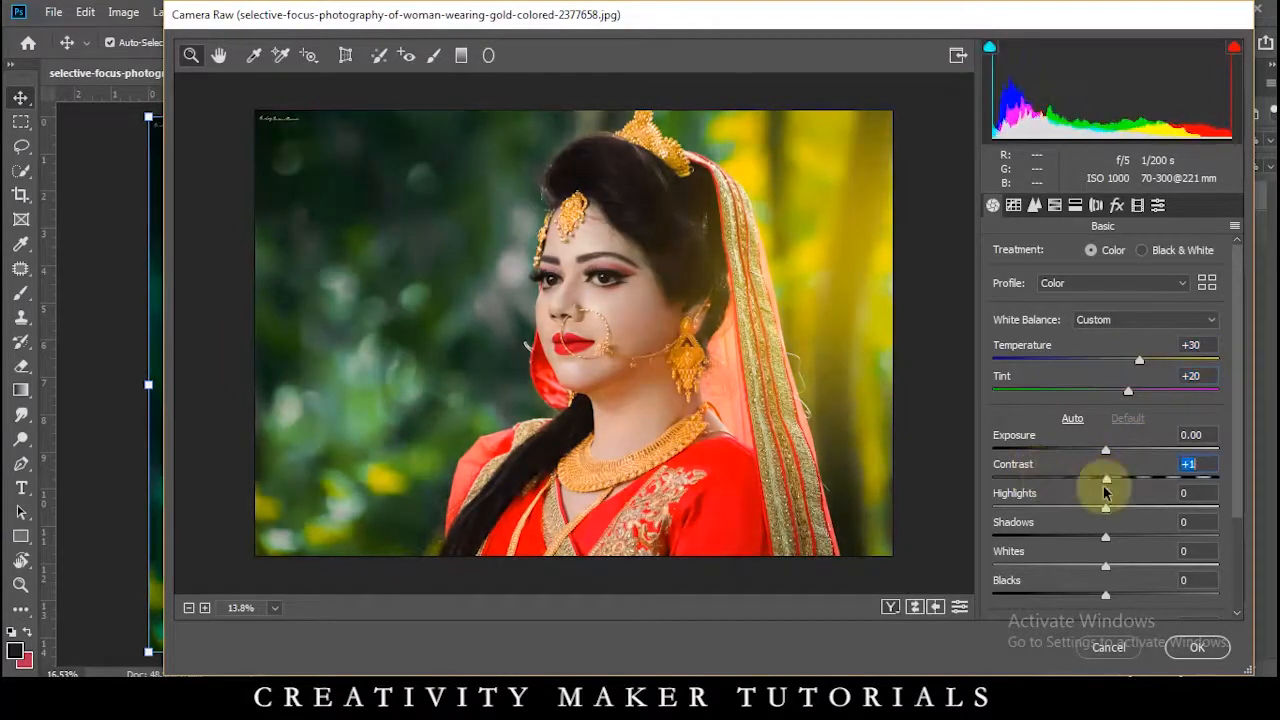
pyautogui.moveTo(1106, 538); pyautogui.dragTo(1133, 540)
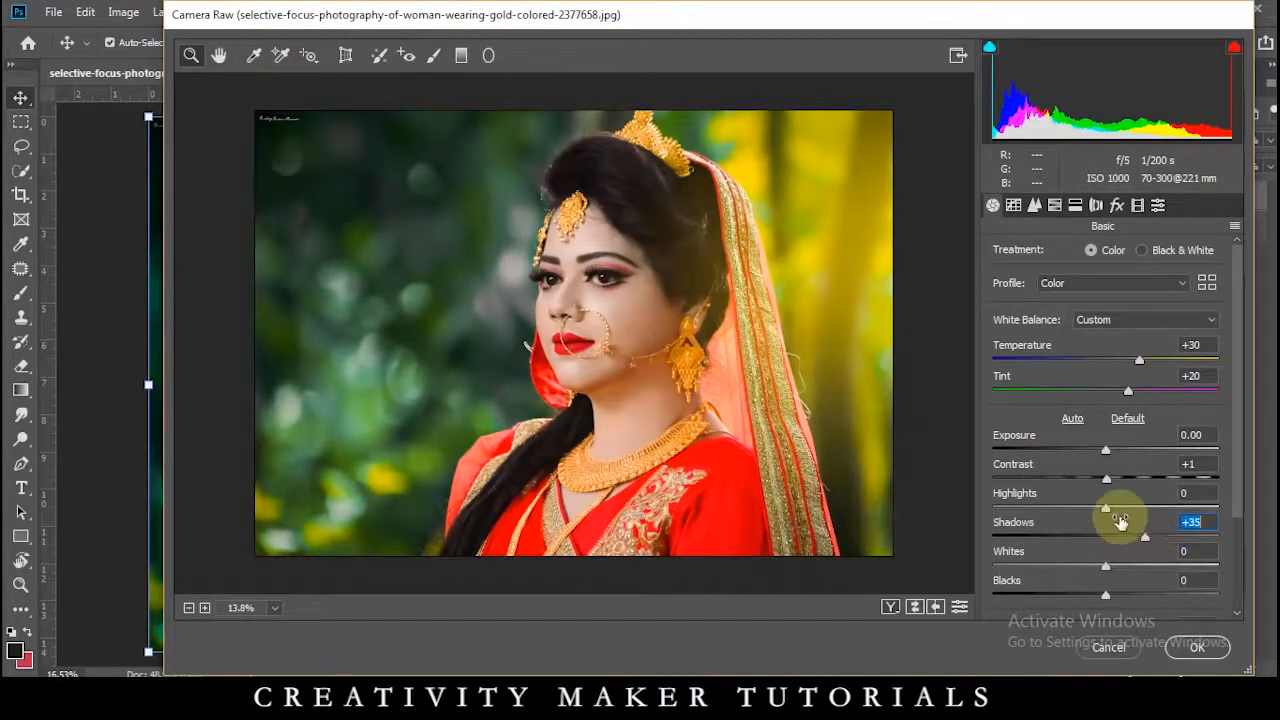
pyautogui.scroll(-2, 1110, 525)
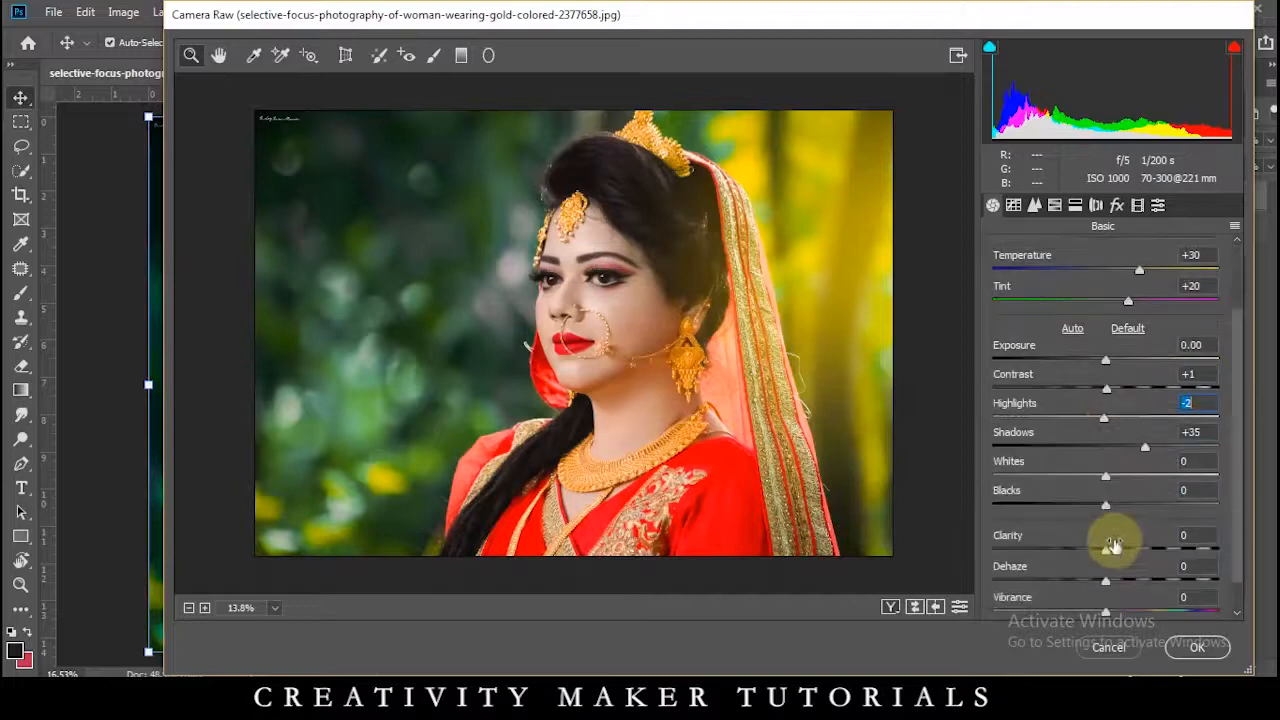
pyautogui.moveTo(1107, 478); pyautogui.dragTo(1153, 500)
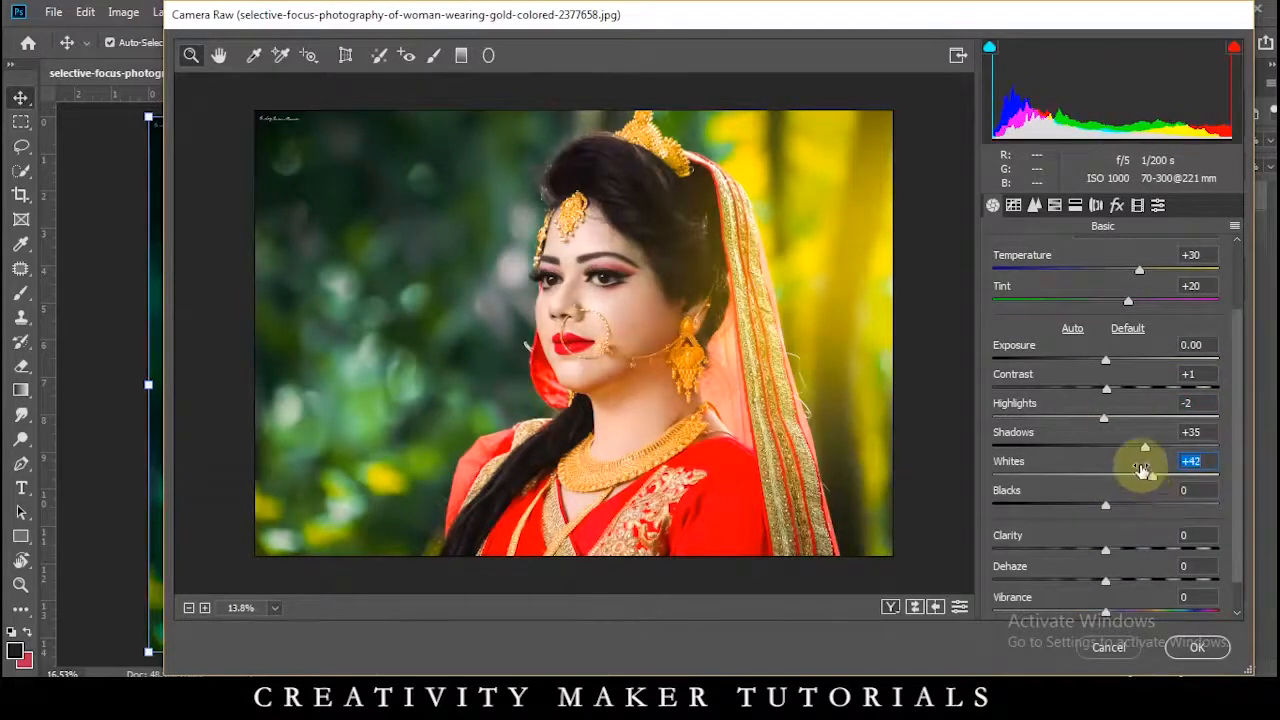
pyautogui.moveTo(1103, 391); pyautogui.dragTo(1067, 388)
pyautogui.moveTo(1116, 550); pyautogui.dragTo(1153, 557)
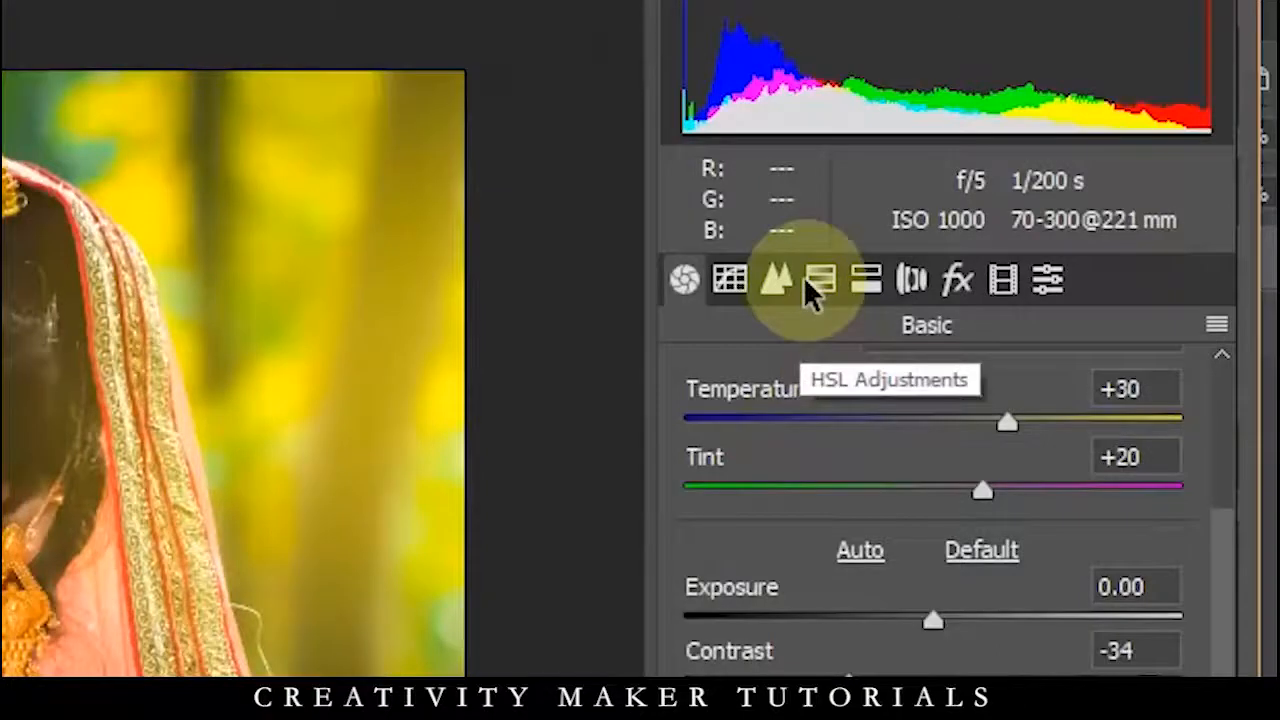
# Step: Desaturate the background by setting the HSL saturation of yellows, greens and aquas to -100, and apply the filter
pyautogui.click(818, 282)
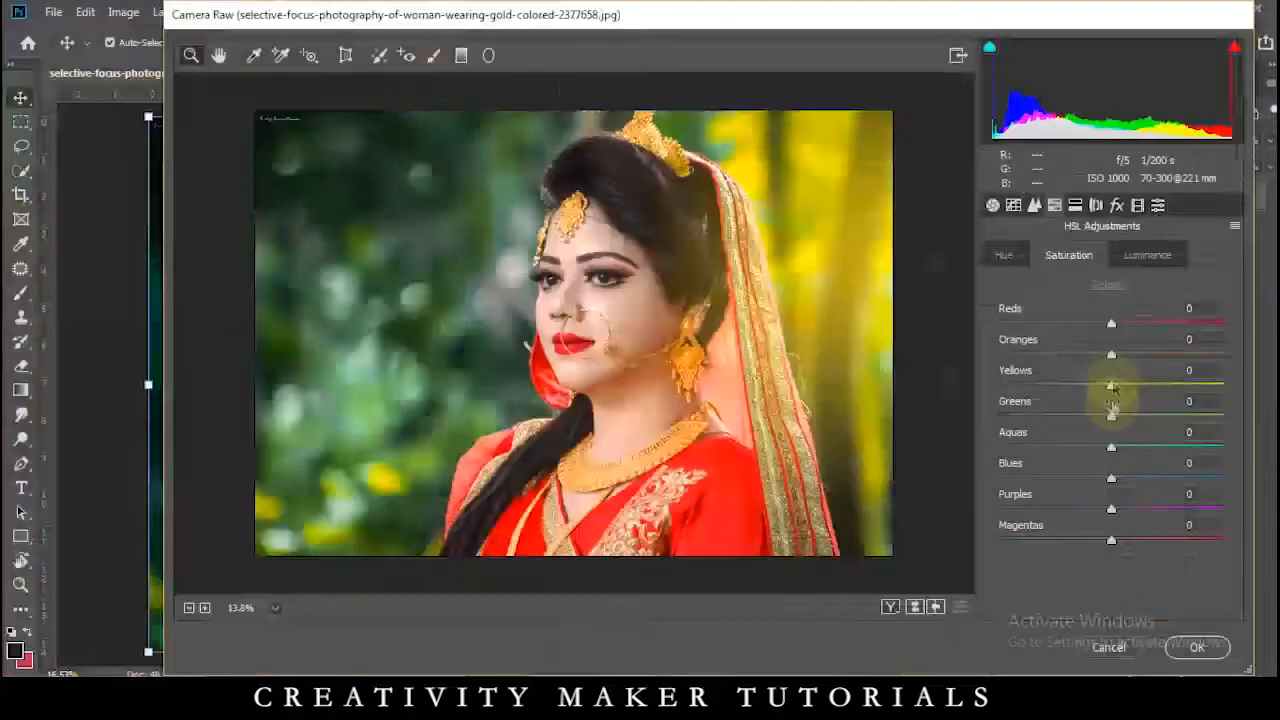
pyautogui.moveTo(1113, 387); pyautogui.dragTo(1017, 387)
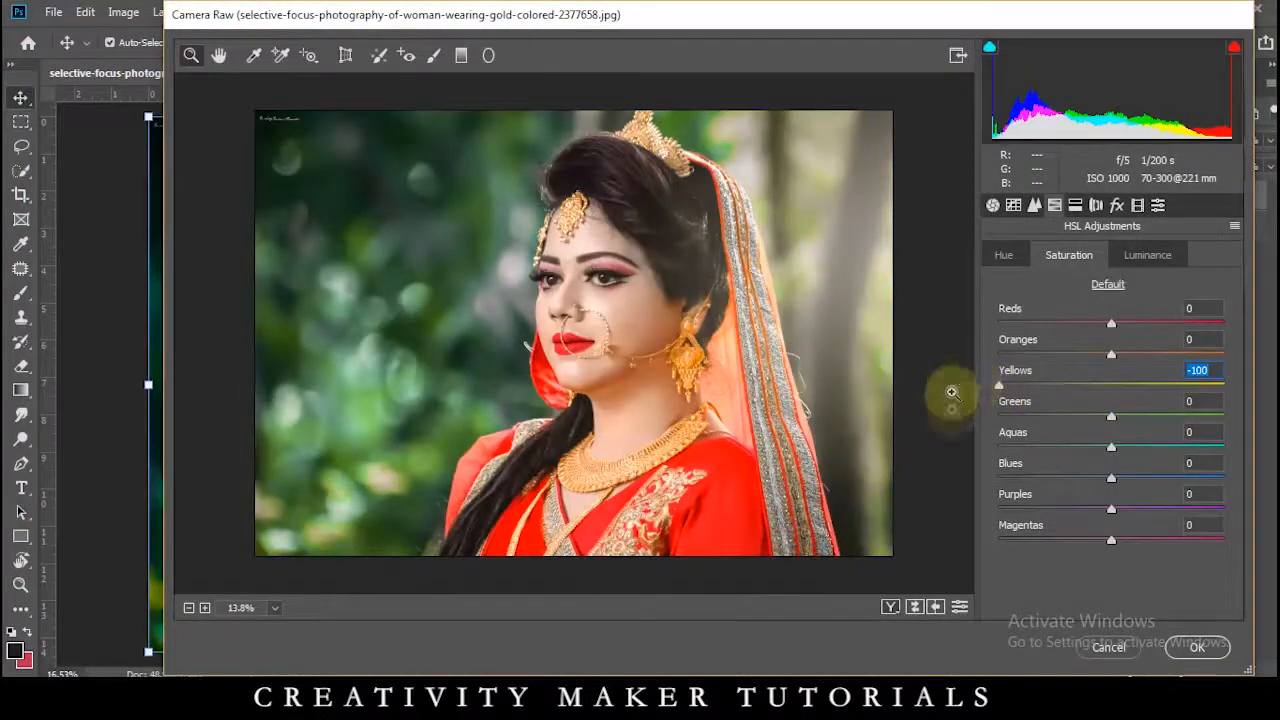
pyautogui.click(1004, 258)
pyautogui.click(1062, 256)
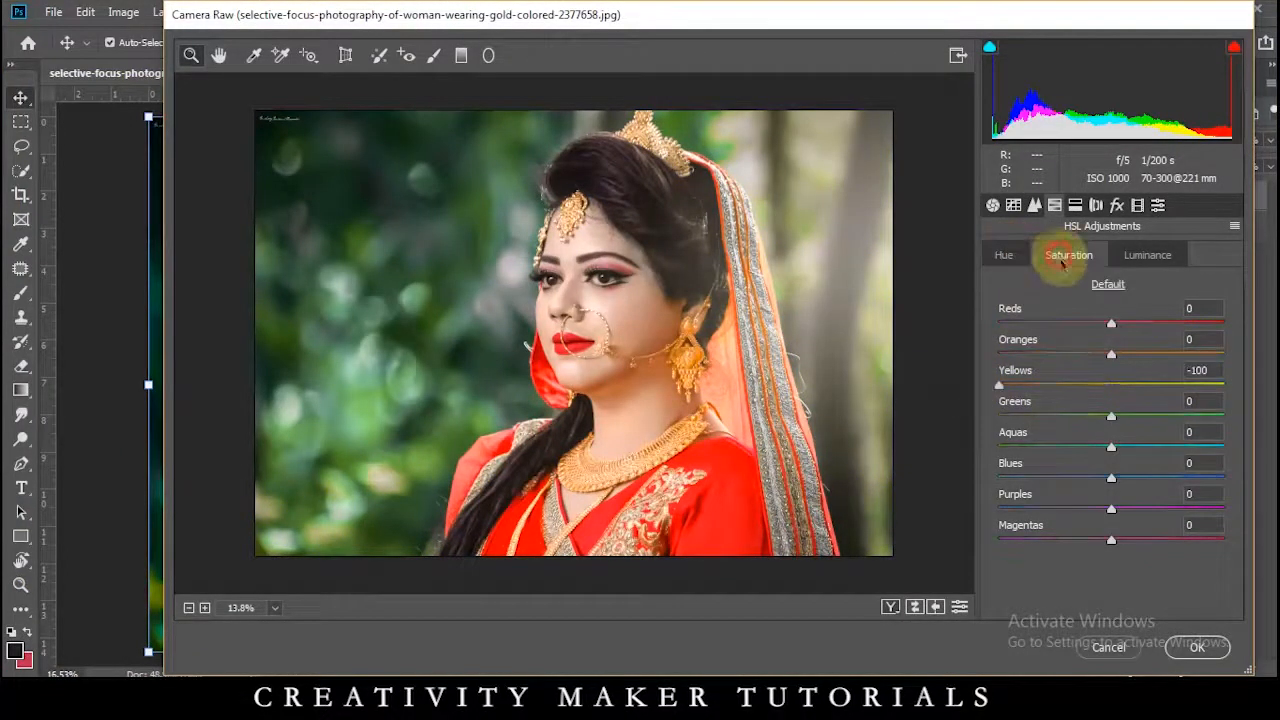
pyautogui.moveTo(1109, 417); pyautogui.dragTo(951, 403)
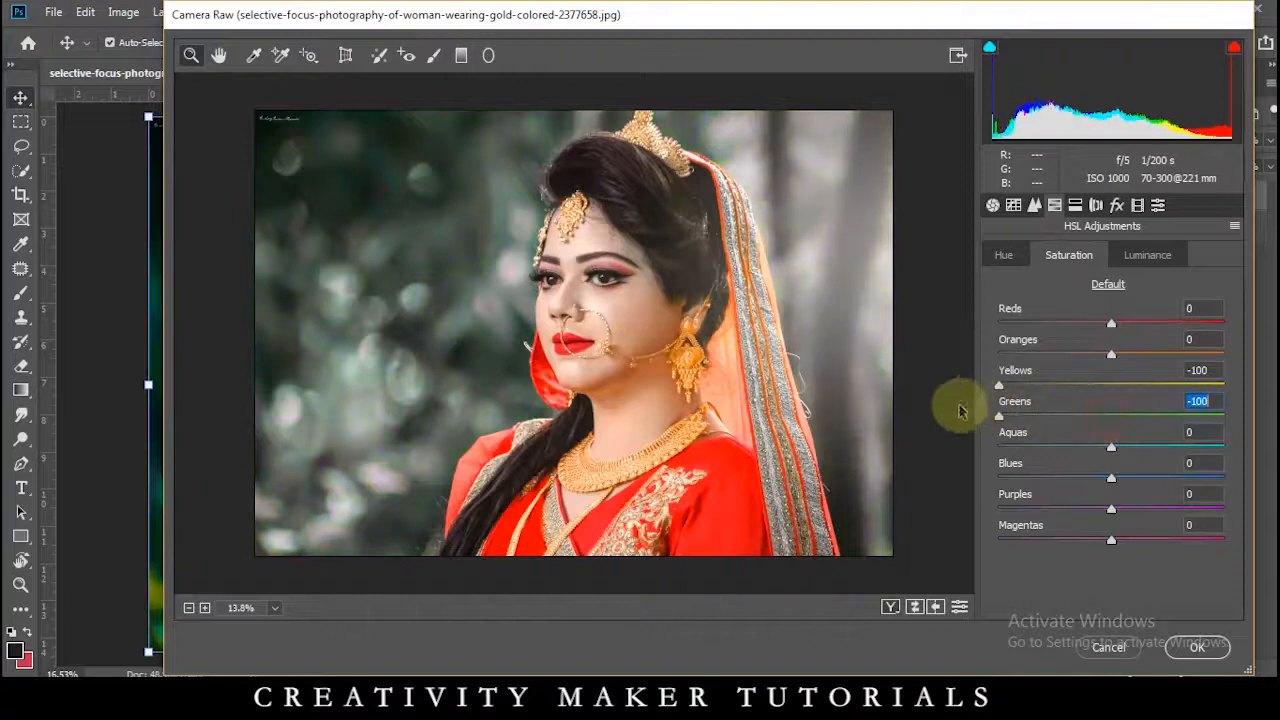
pyautogui.moveTo(1096, 446); pyautogui.dragTo(971, 434)
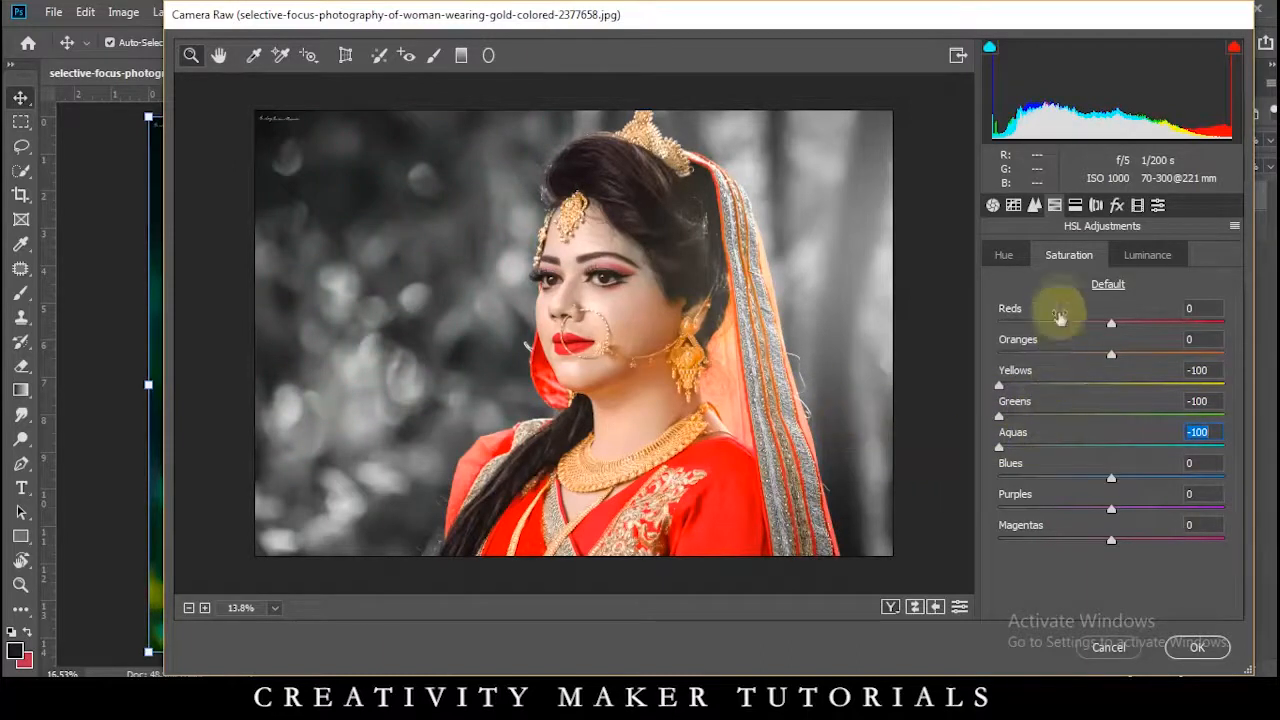
pyautogui.click(1197, 647)
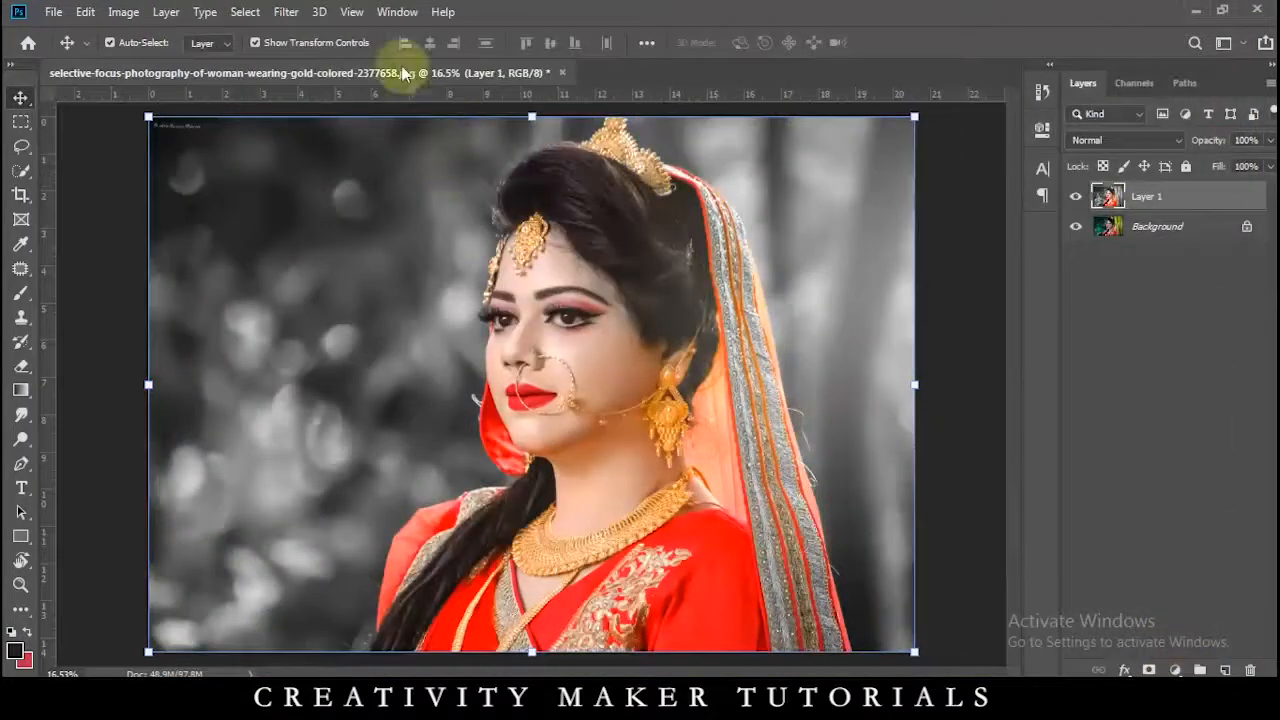
# Step: Reopen Layer 1 in the Camera Raw Filter, set HSL saturation to reds +15 and yellows +100, and try greens at -95
pyautogui.click(286, 11)
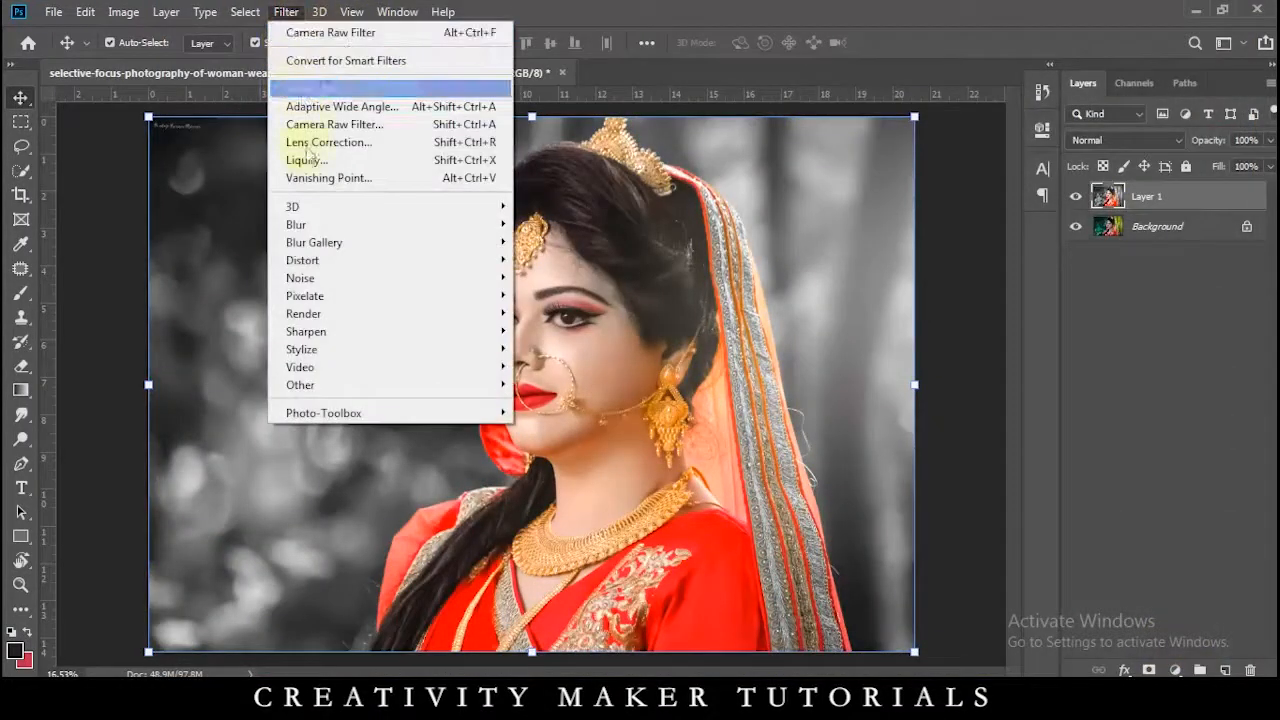
pyautogui.click(310, 124)
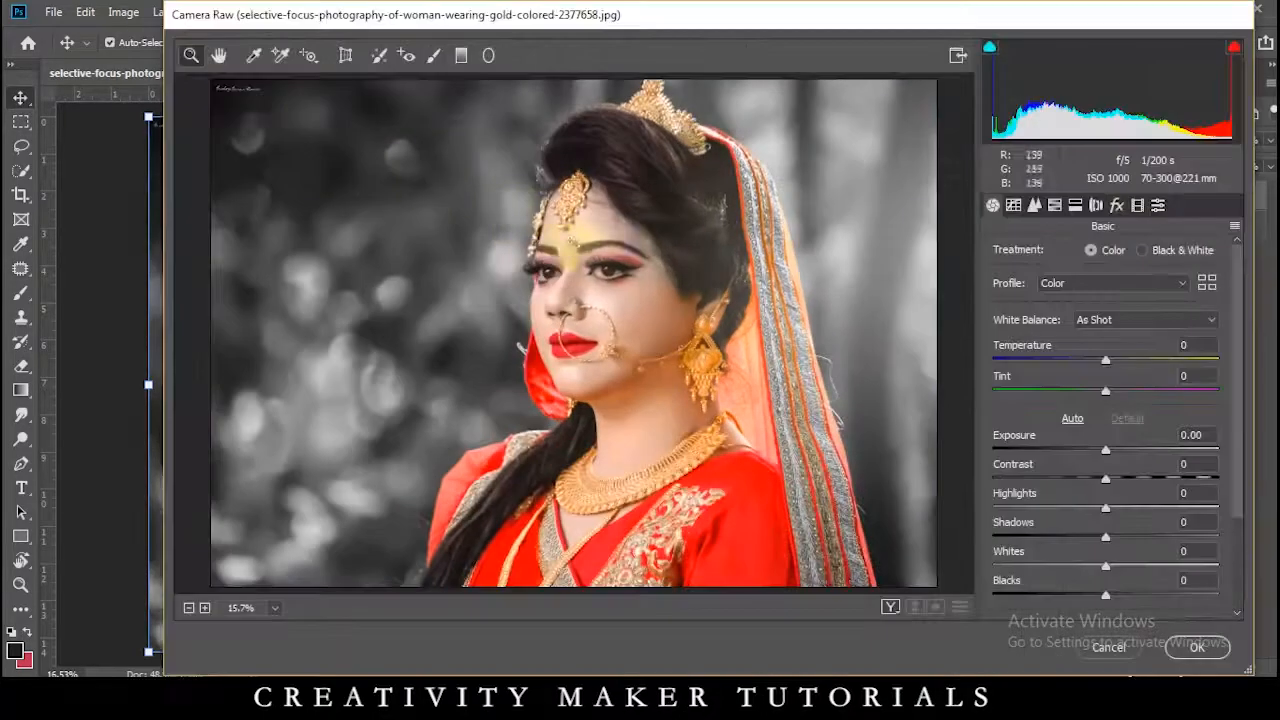
pyautogui.click(1057, 207)
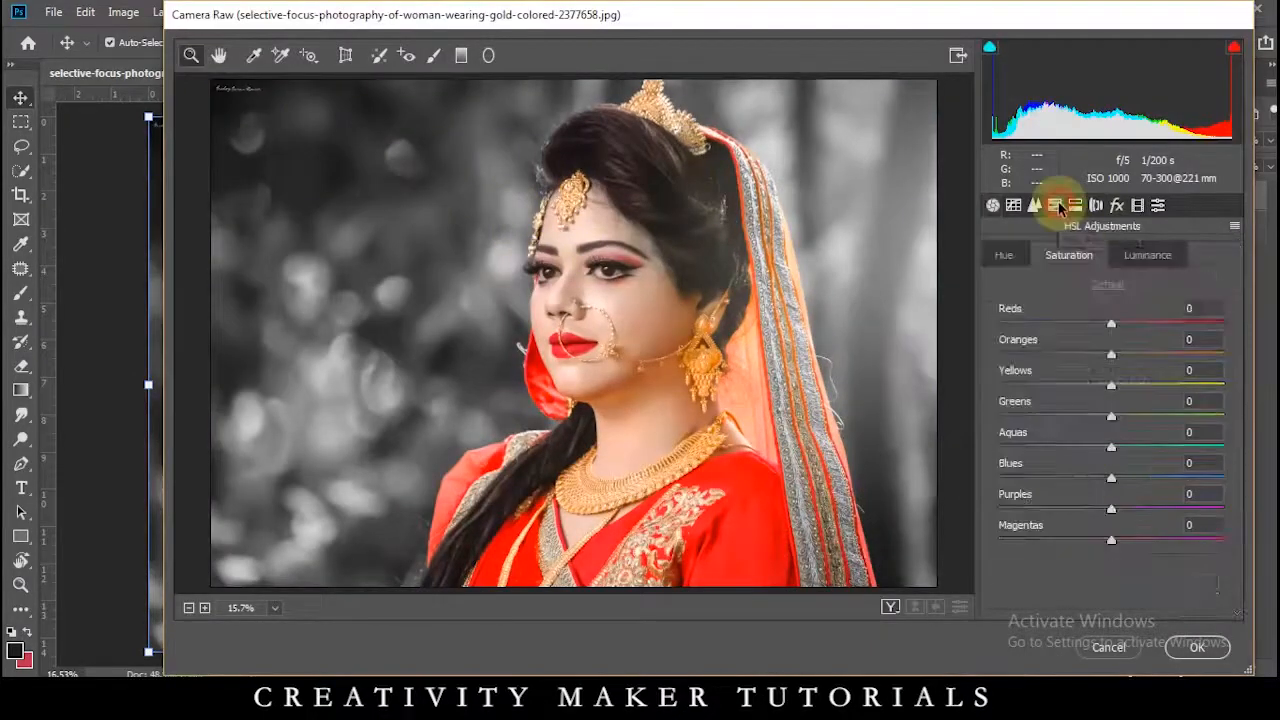
pyautogui.moveTo(1112, 388); pyautogui.dragTo(1230, 425)
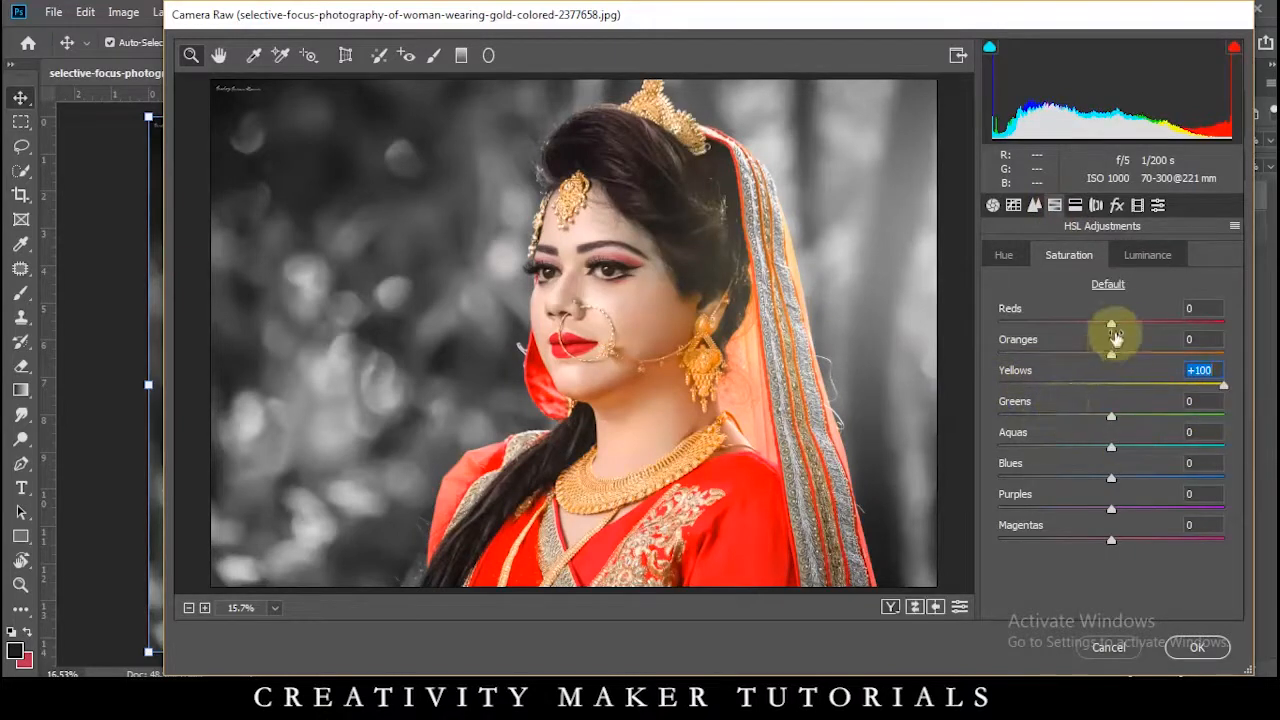
pyautogui.moveTo(1112, 418); pyautogui.dragTo(1007, 435)
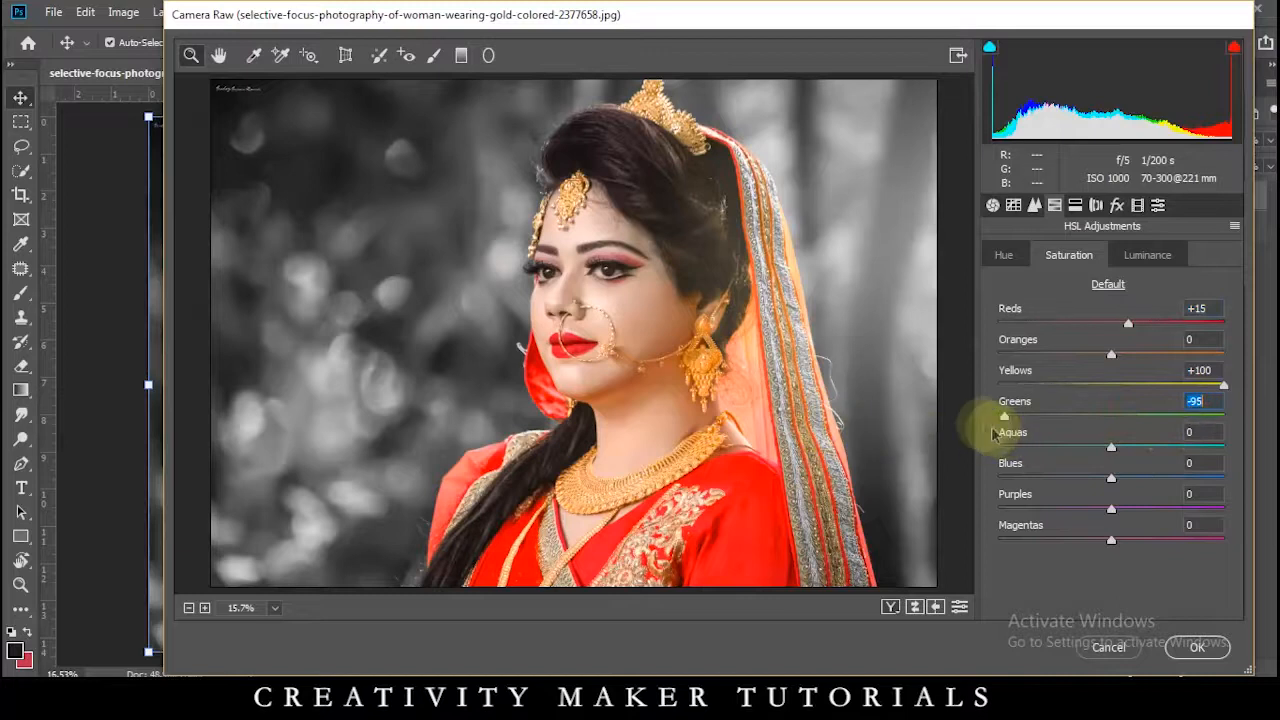
# Step: Set the HSL luminance of the yellows to -25
pyautogui.click(1140, 254)
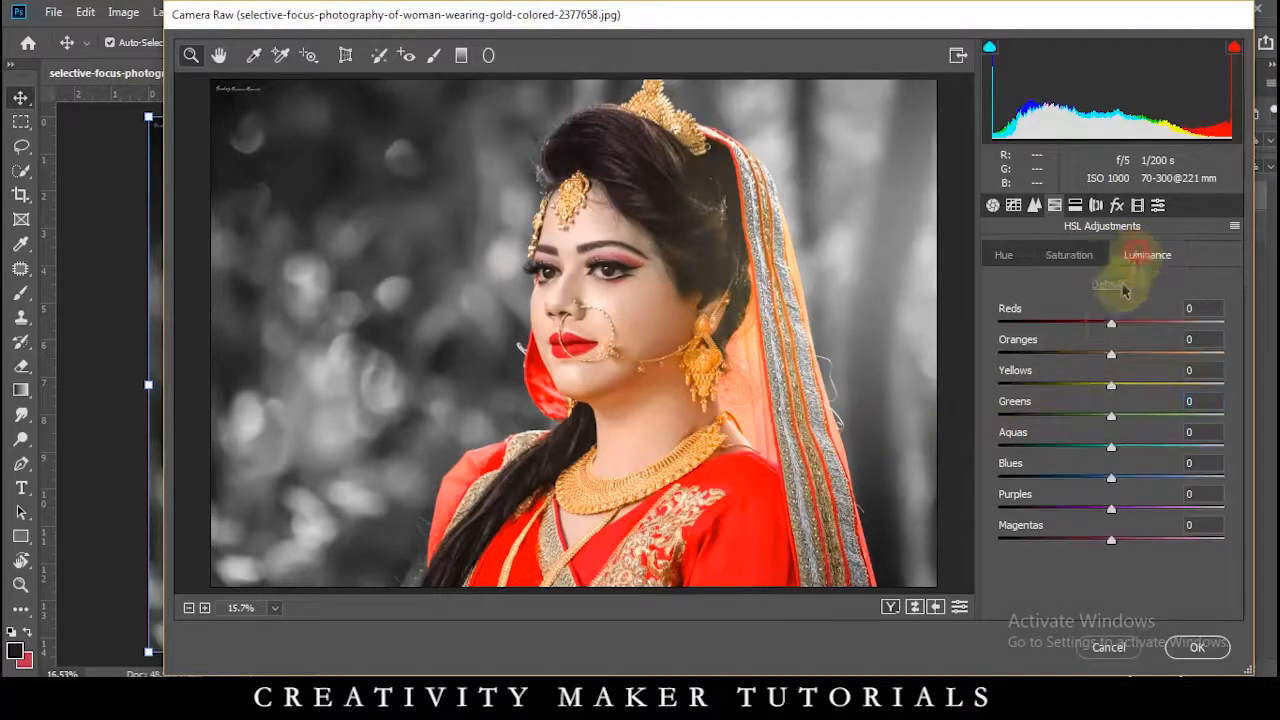
pyautogui.moveTo(1116, 393); pyautogui.dragTo(925, 432)
pyautogui.write('0')
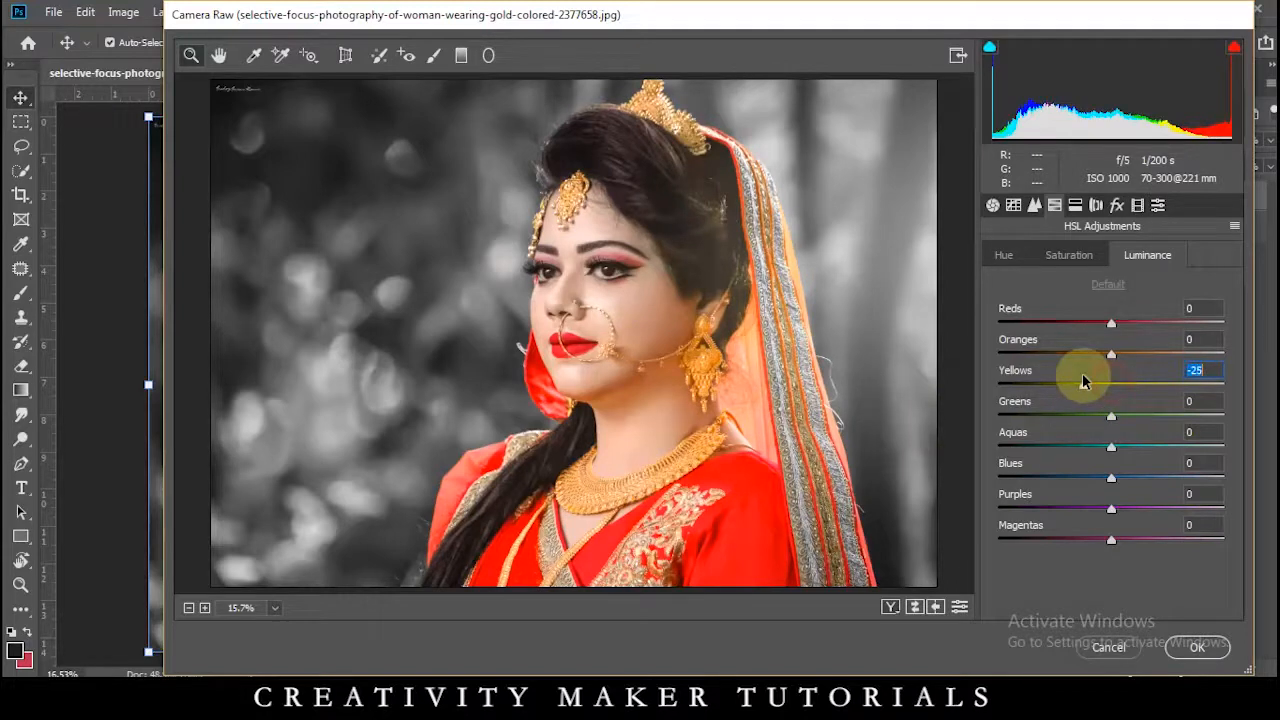
# Step: Review the HSL saturation and hue settings and examine the bride's face up close
pyautogui.click(1069, 257)
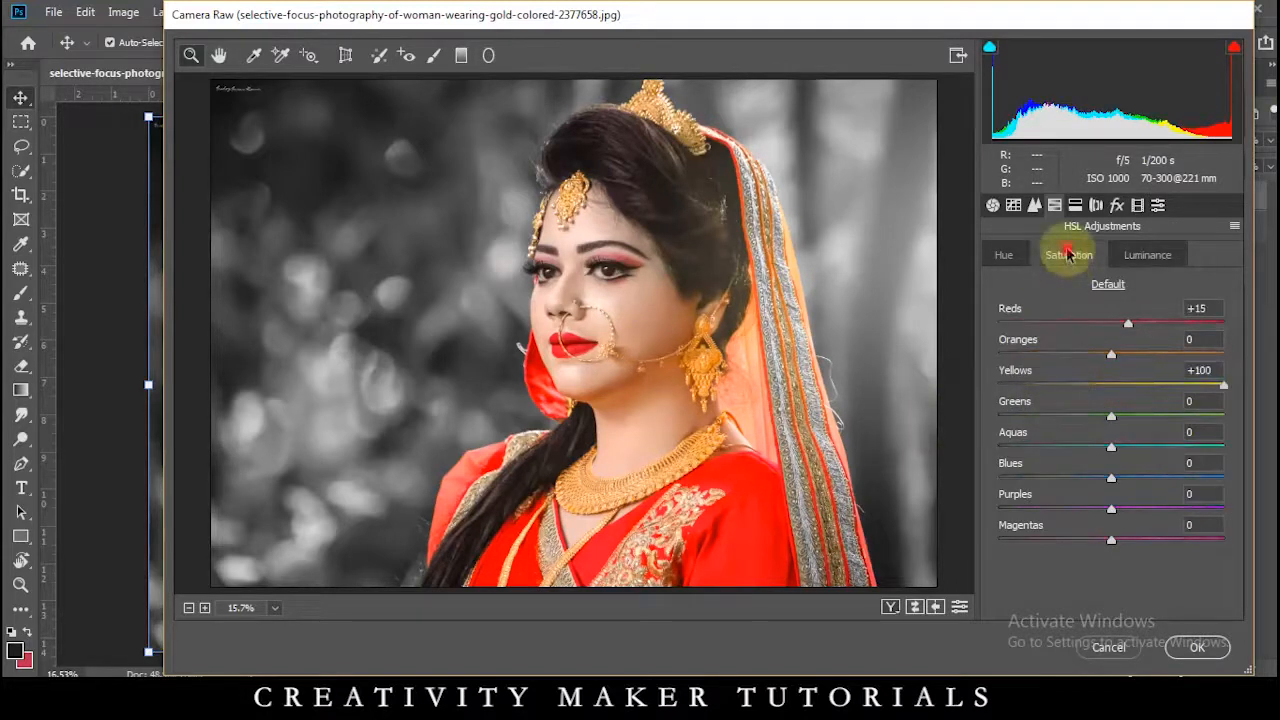
pyautogui.click(1004, 257)
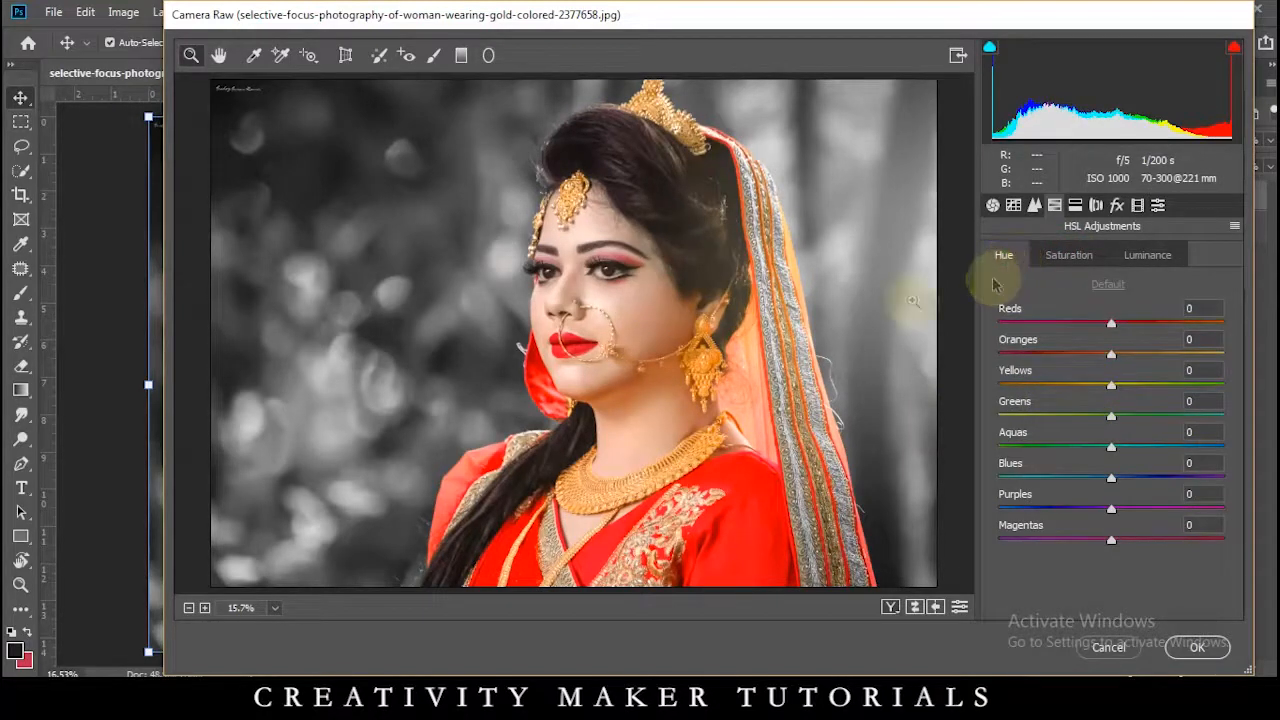
pyautogui.click(600, 288)
pyautogui.click(530, 397)
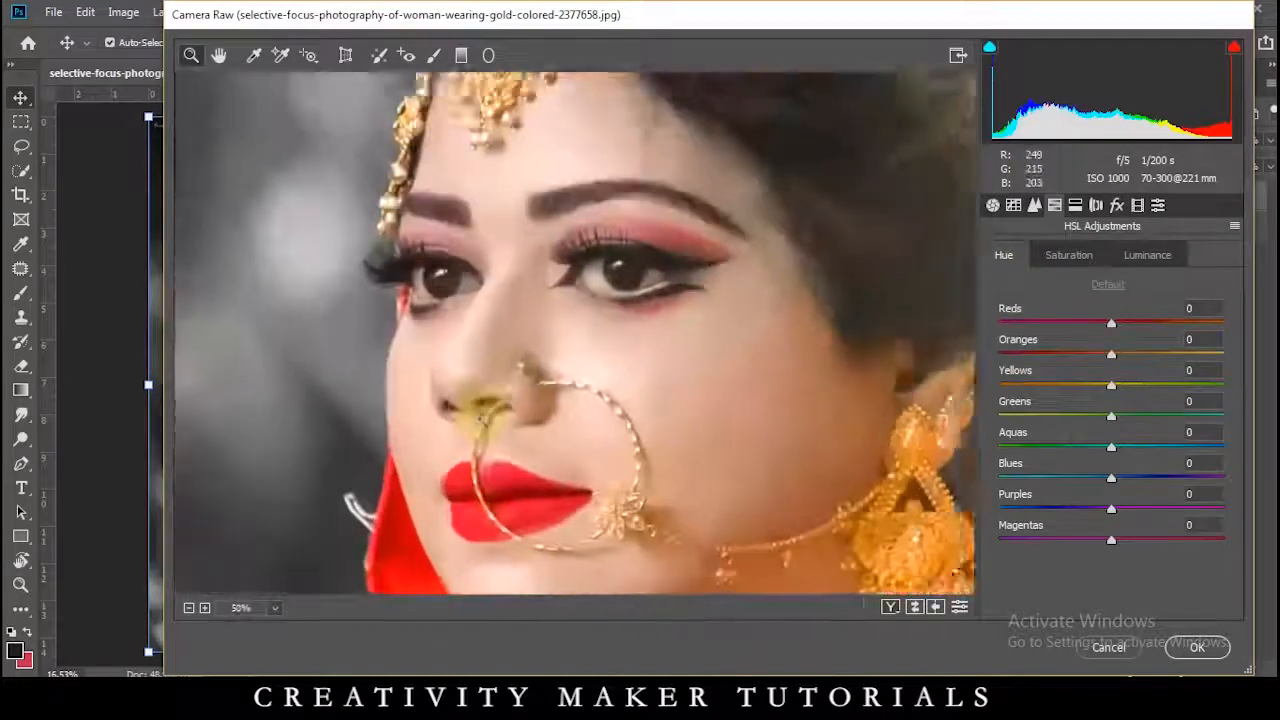
pyautogui.keyDown('alt'); pyautogui.click(565, 320); pyautogui.keyUp('alt')
pyautogui.keyDown('alt'); pyautogui.click(561, 321); pyautogui.keyUp('alt')
pyautogui.keyDown('alt'); pyautogui.click(578, 332); pyautogui.keyUp('alt')
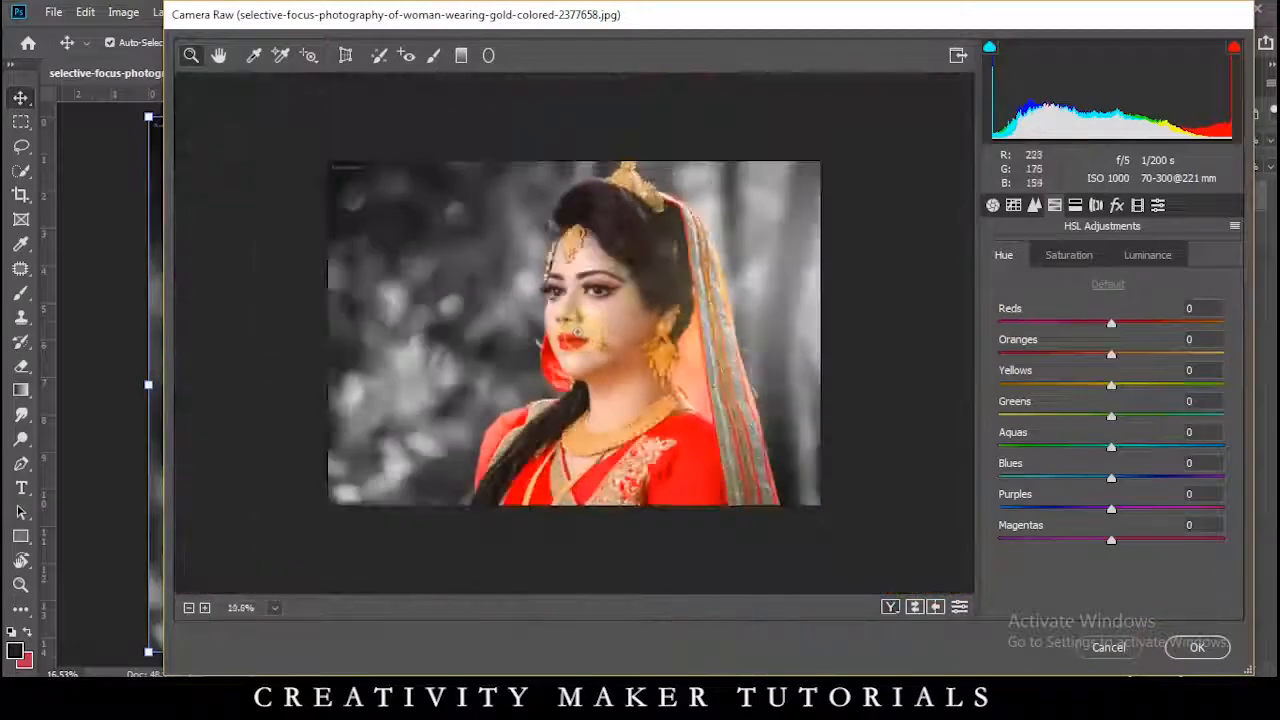
# Step: Darken the photo's edges with a lens-correction vignetting amount of -100 and apply the filter
pyautogui.click(1097, 206)
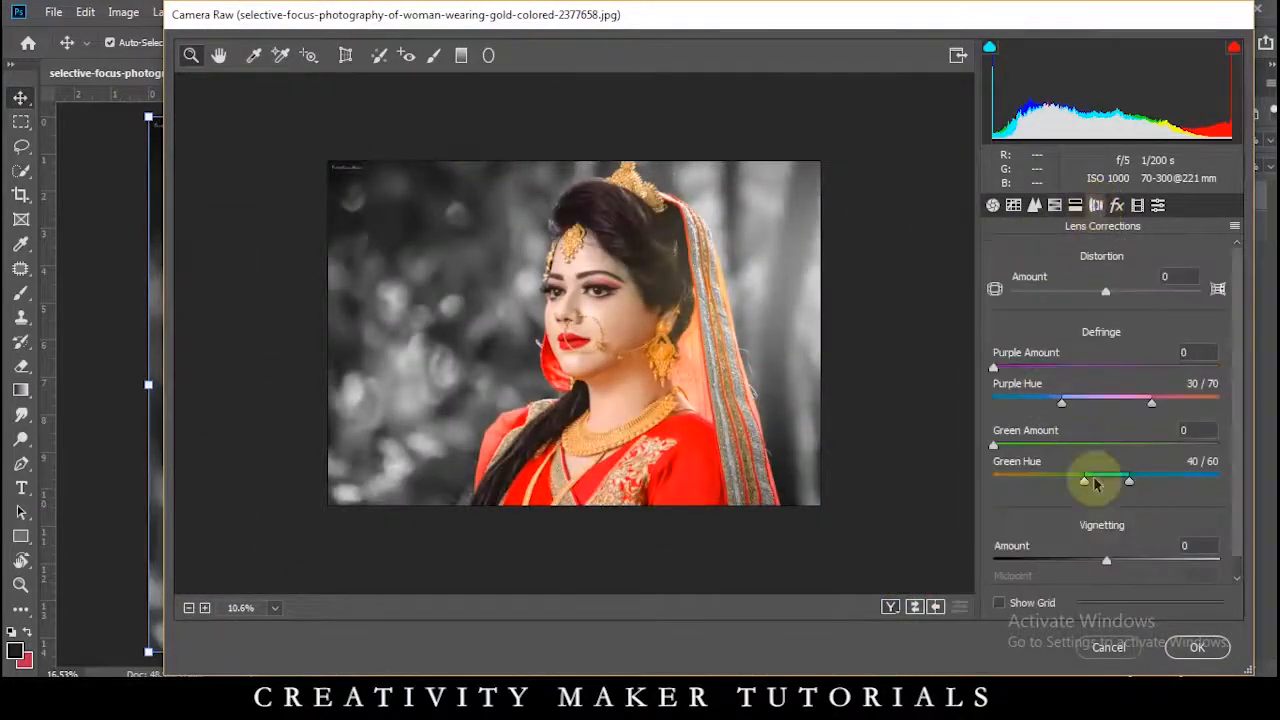
pyautogui.scroll(-1, 1110, 558)
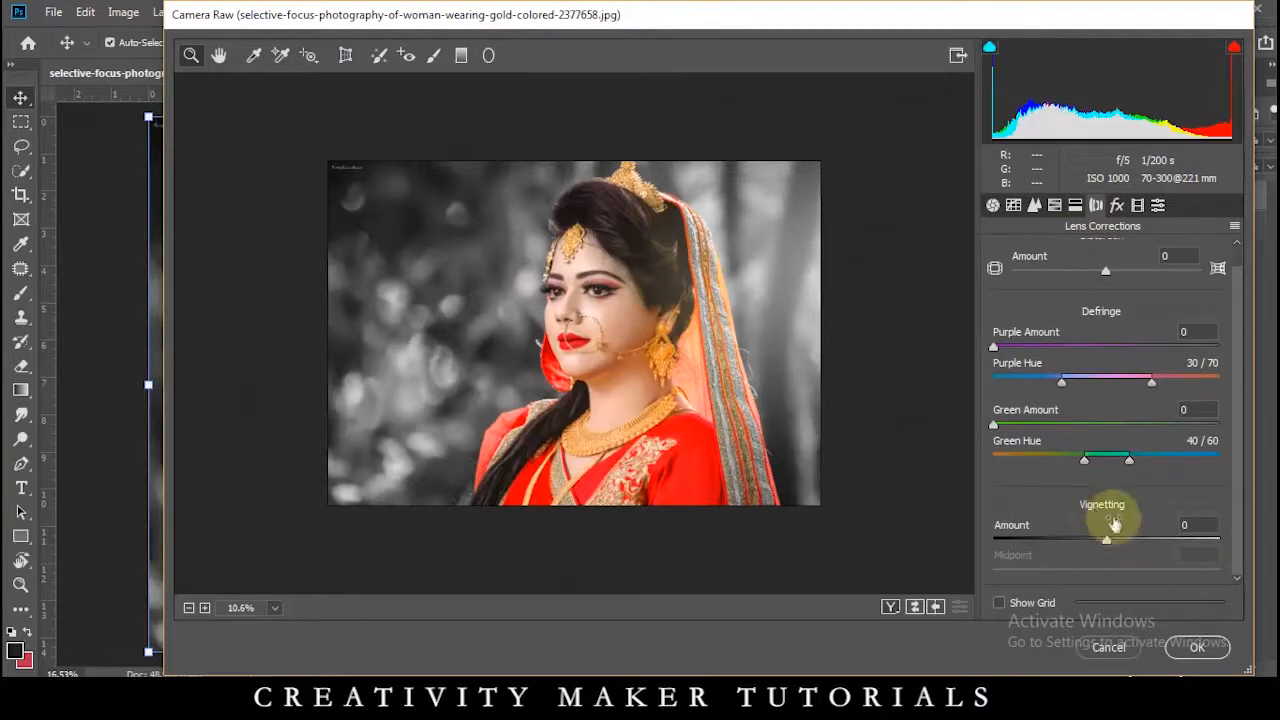
pyautogui.moveTo(1107, 543); pyautogui.dragTo(882, 548)
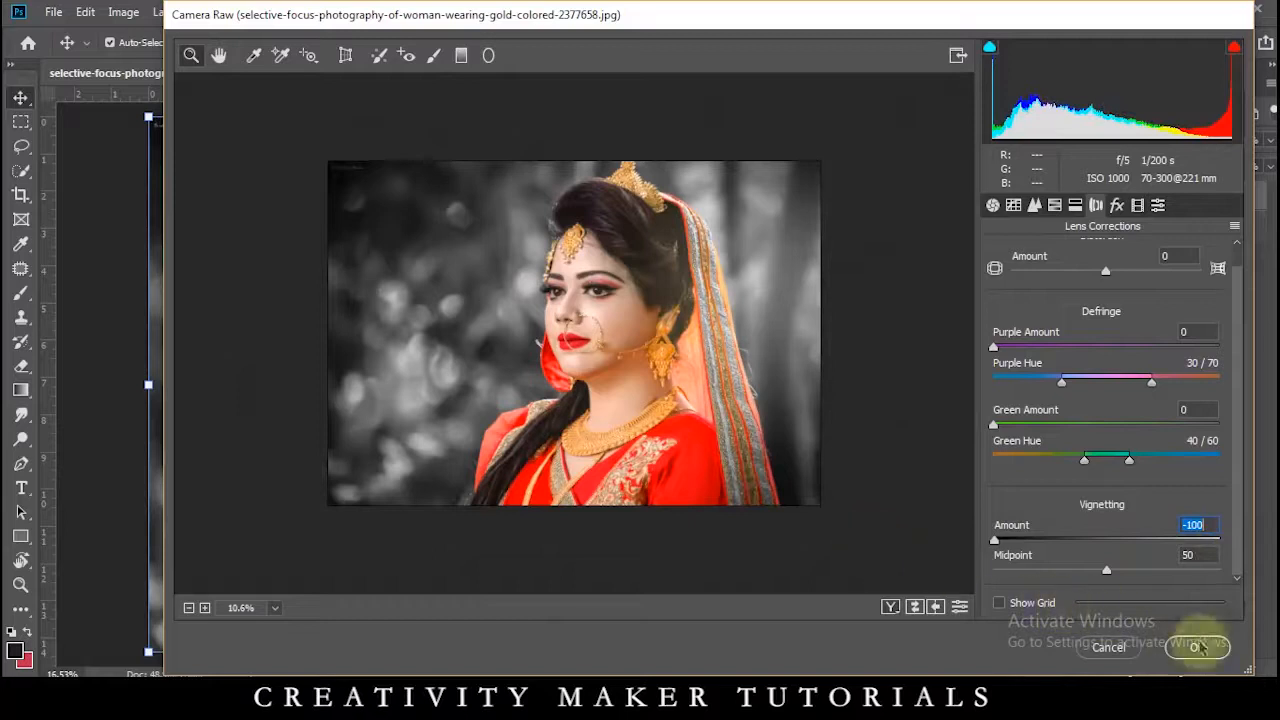
pyautogui.click(1207, 648)
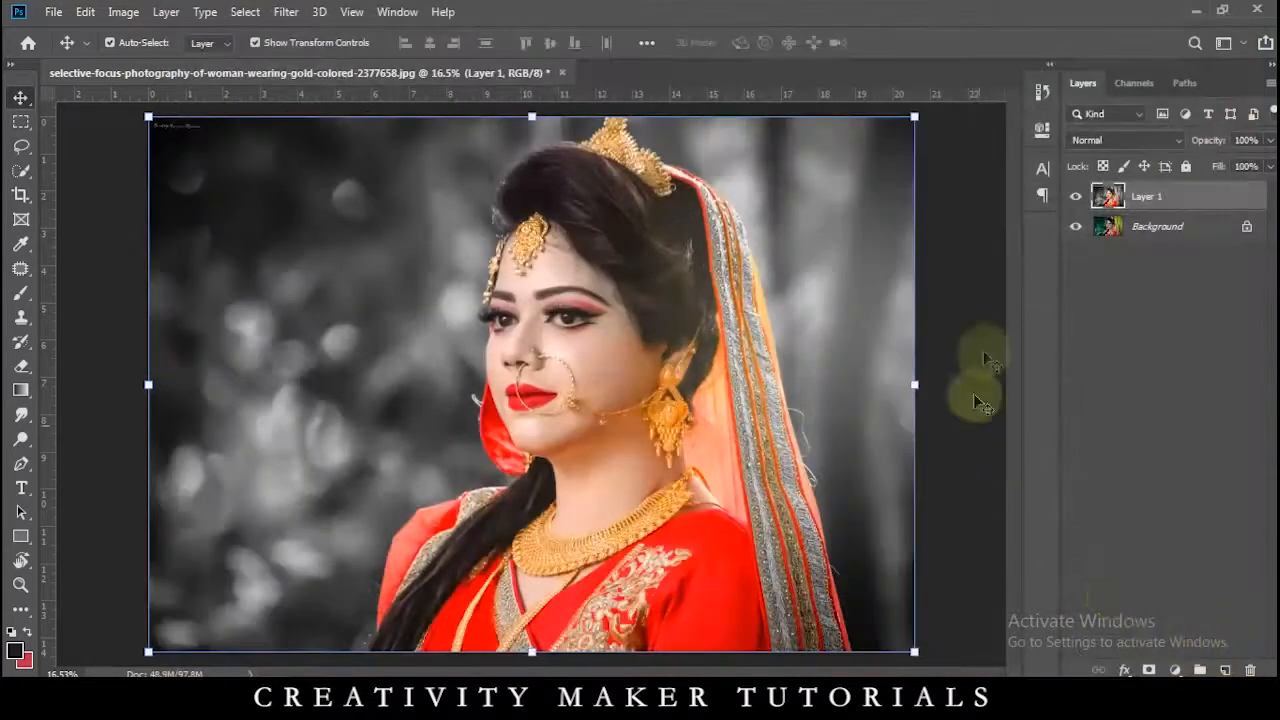
# Step: Compare the edited portrait with the original by repeatedly hiding and showing Layer 1
pyautogui.click(1075, 199)
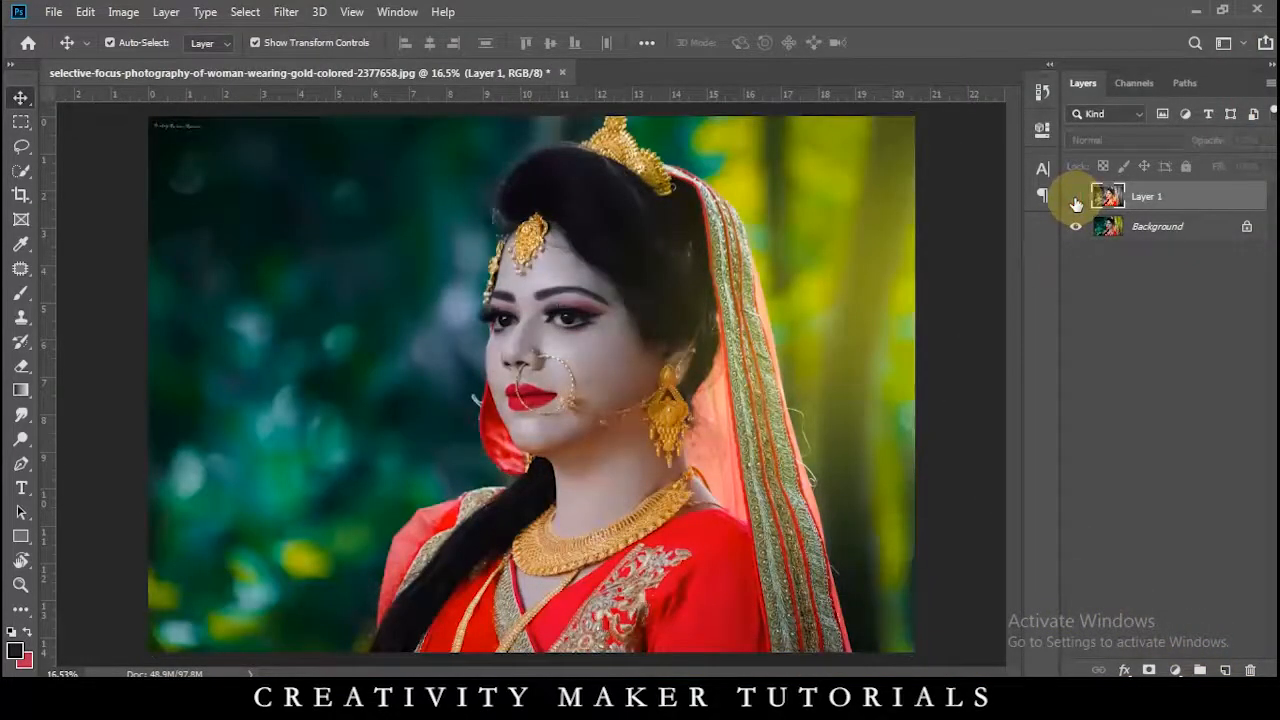
pyautogui.click(1076, 200)
pyautogui.click(1076, 200)
pyautogui.click(1076, 200)
pyautogui.click(1076, 200)
pyautogui.click(1076, 200)
pyautogui.click(1076, 200)
pyautogui.click(1076, 202)
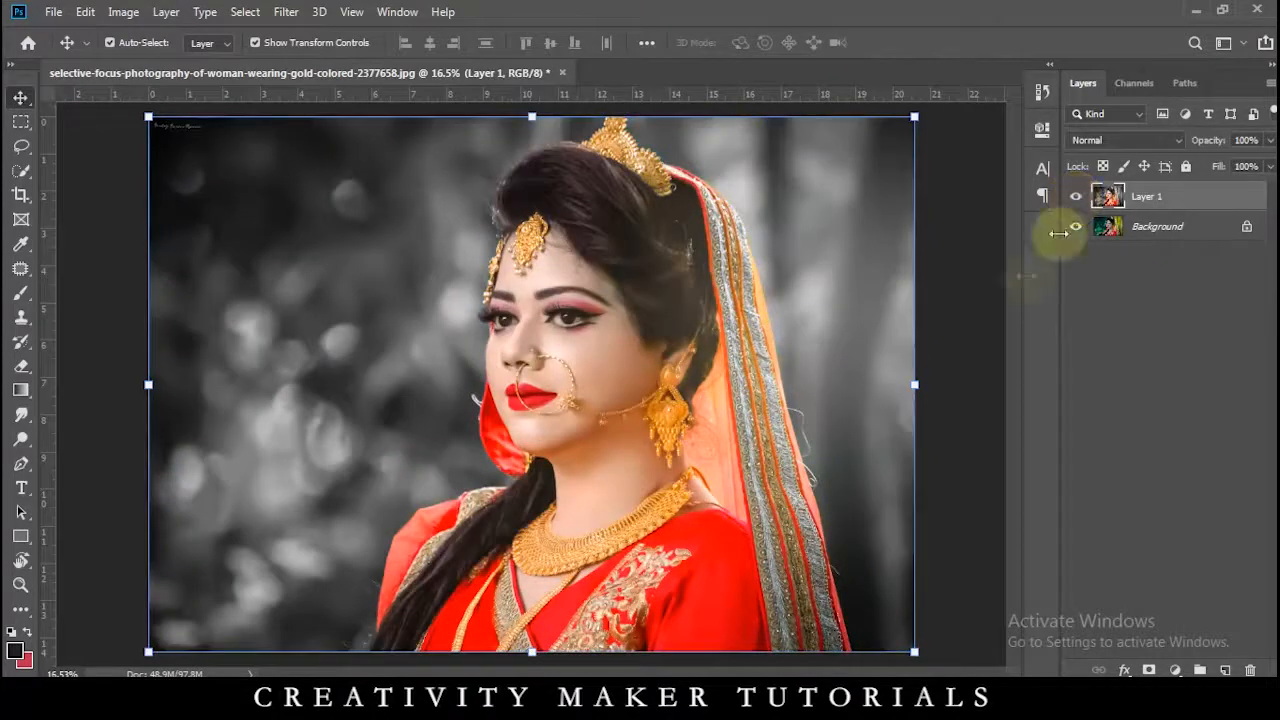
# Step: Open the photo woman-in-red-and-gold-sari-dress-3711677 from the Wedding Png Frame folder in Adobe Photoshop CC 2019
pyautogui.click(973, 268)
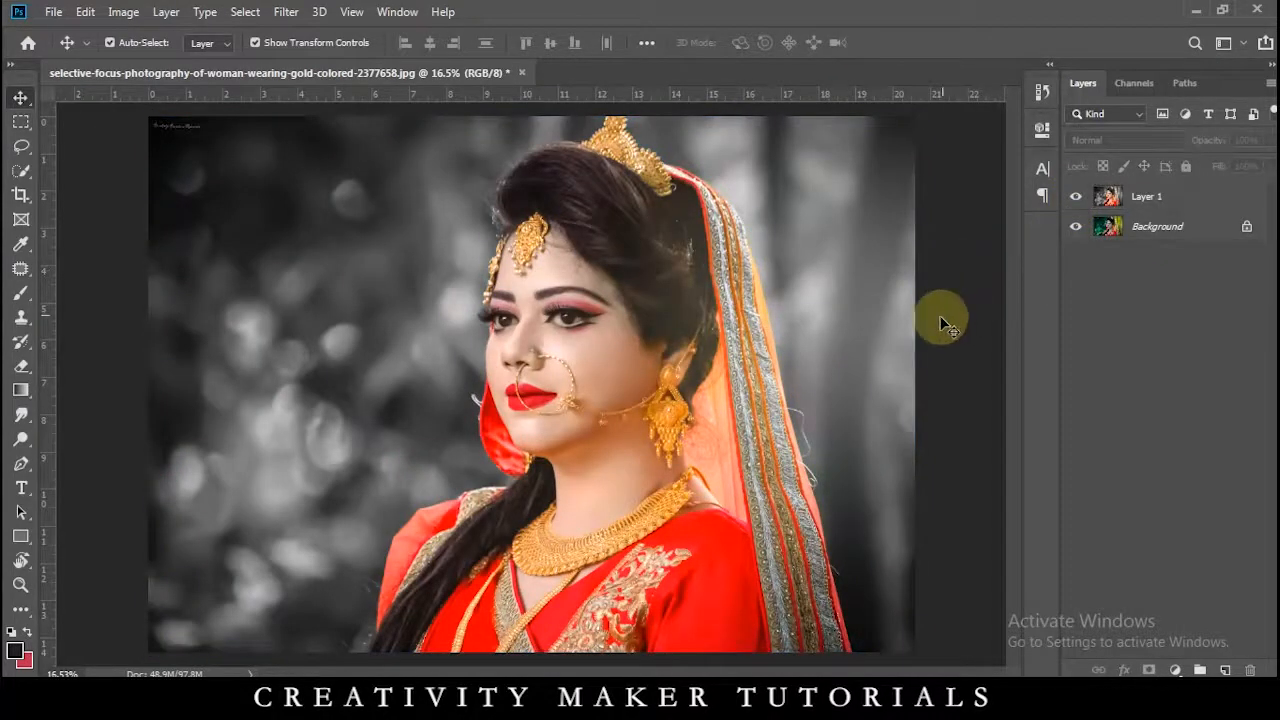
pyautogui.moveTo(442, 698)
pyautogui.click(482, 643)
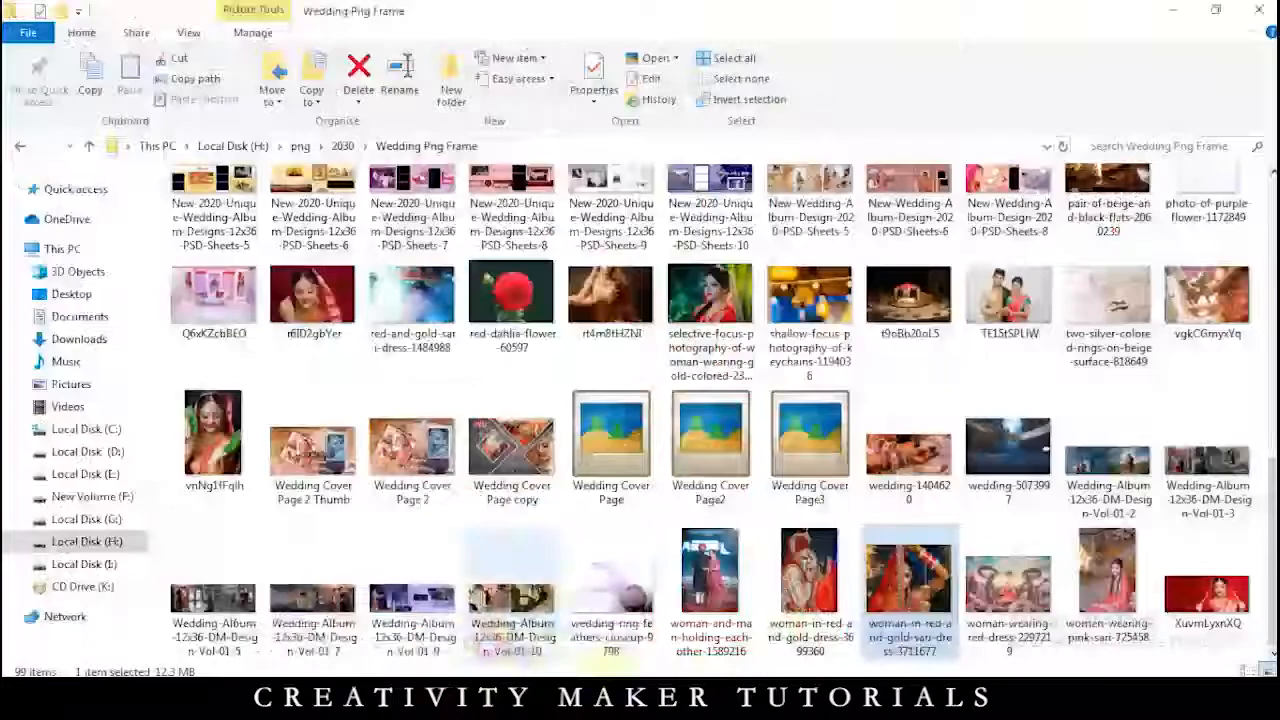
pyautogui.doubleClick(897, 612)
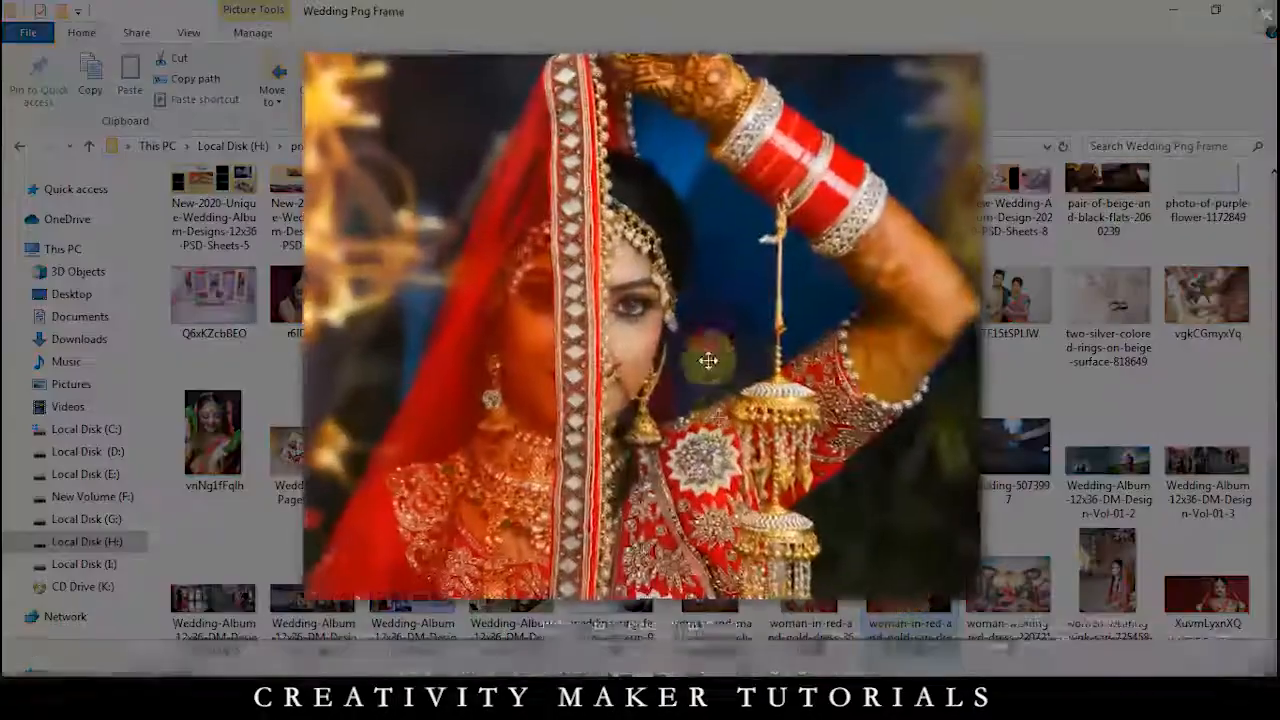
pyautogui.click(869, 667)
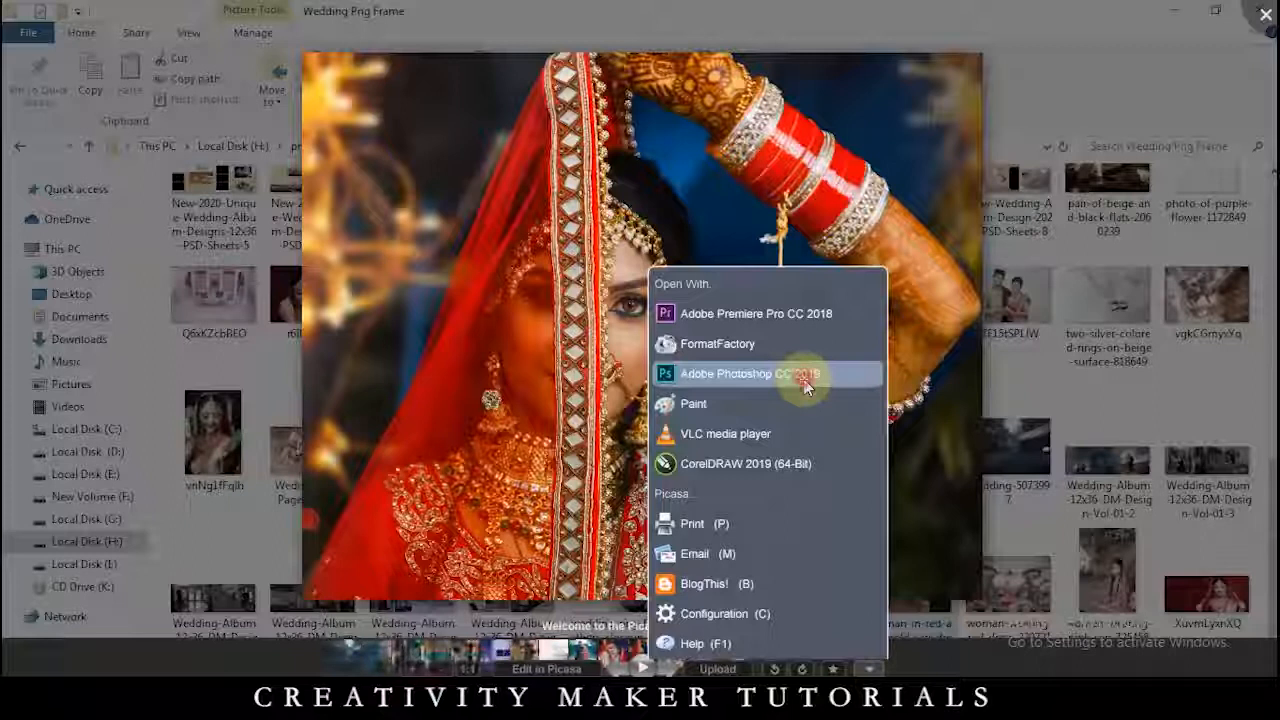
pyautogui.click(806, 375)
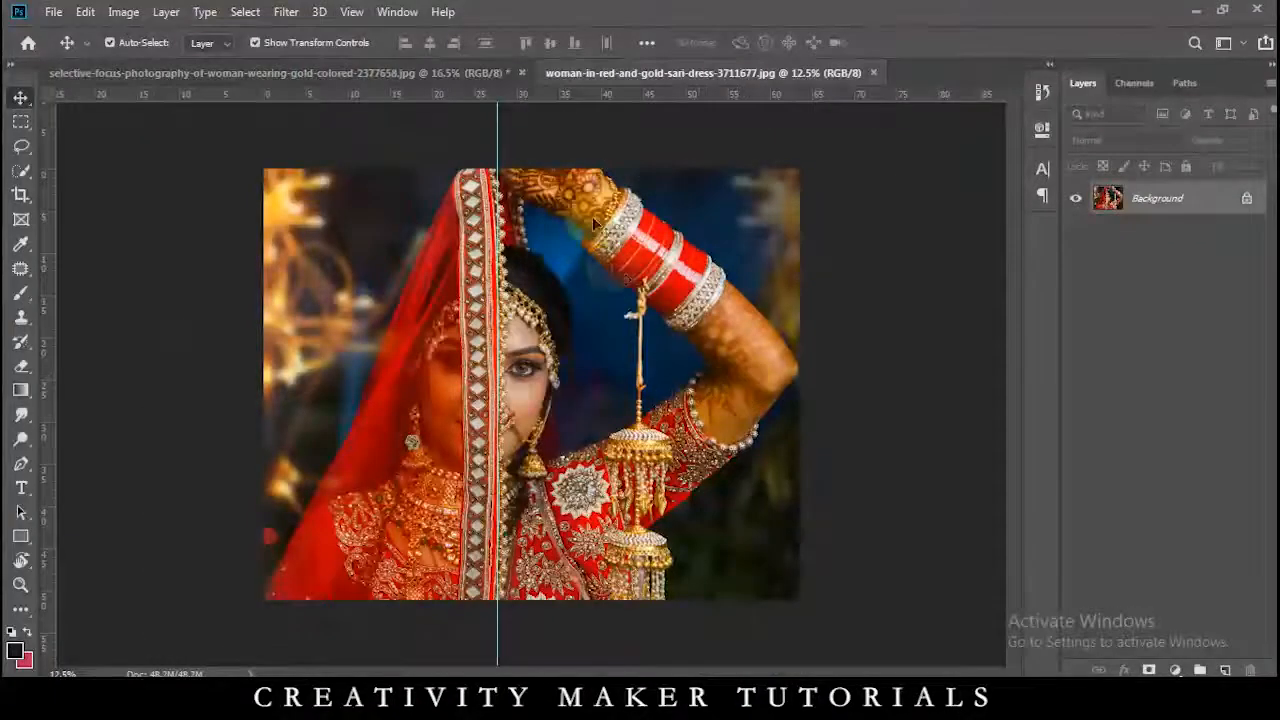
# Step: Remove the vertical guide from the canvas and duplicate the Background layer
pyautogui.moveTo(497, 137); pyautogui.dragTo(51, 98)
pyautogui.hotkey('ctrl', 'j')
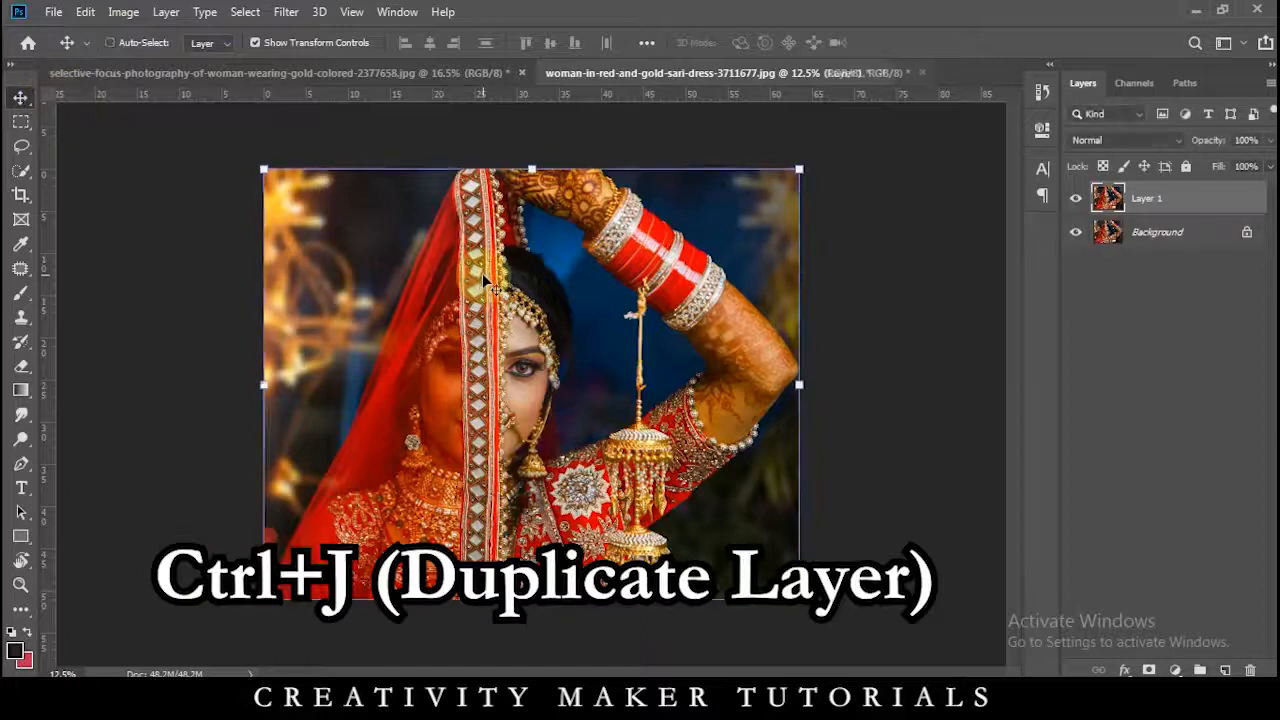
# Step: Start the Camera Raw Filter on Layer 1 and set the white balance temperature to -17
pyautogui.click(286, 12)
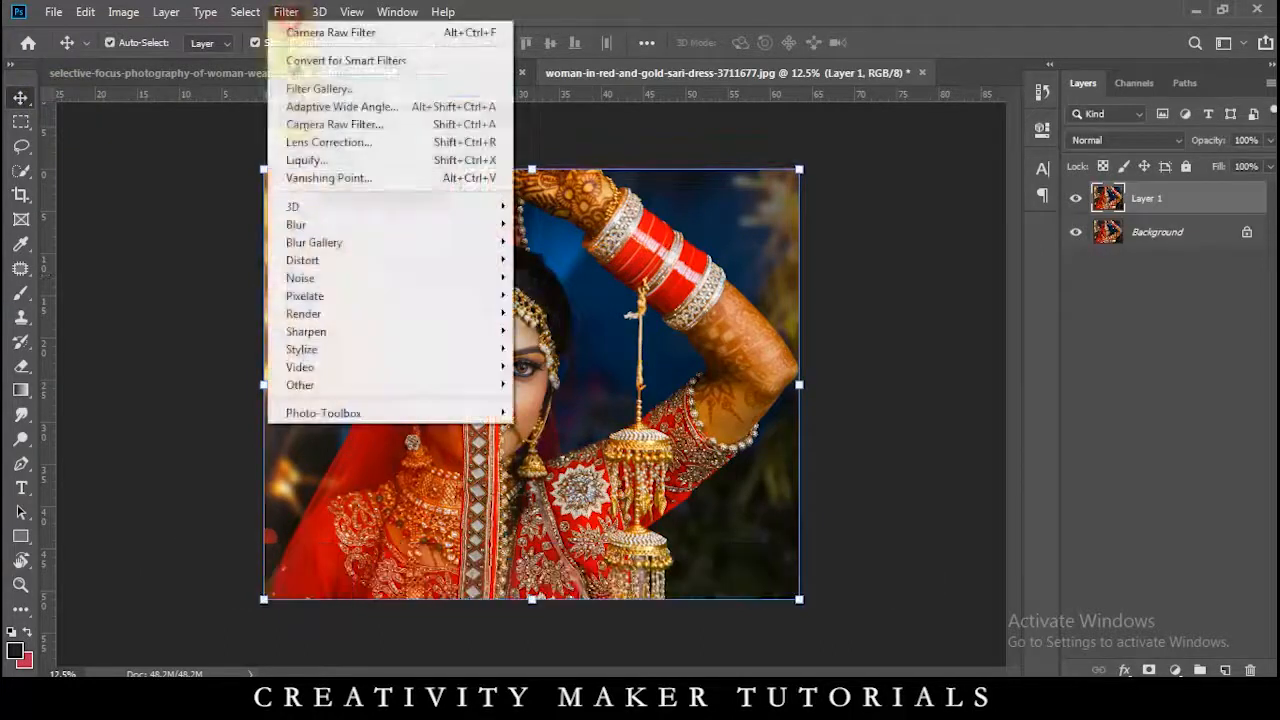
pyautogui.click(335, 124)
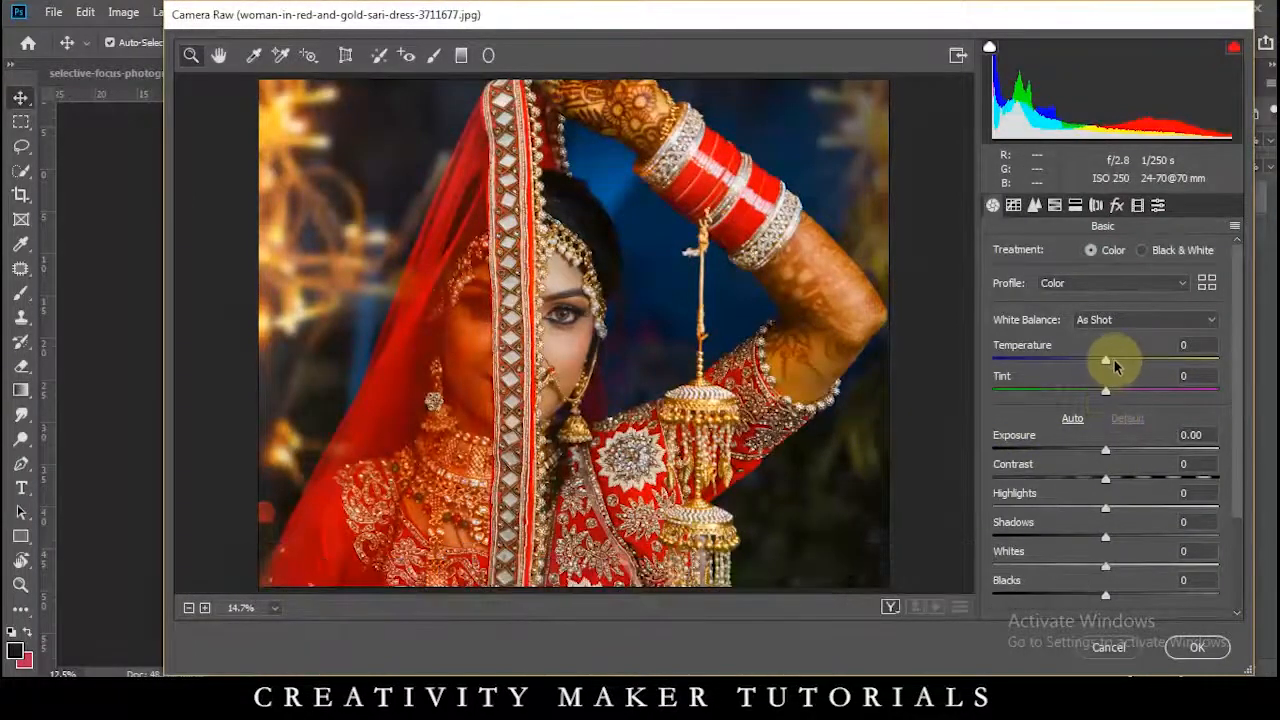
pyautogui.moveTo(1109, 361)
pyautogui.mouseDown()
pyautogui.moveTo(1161, 367)
pyautogui.moveTo(1088, 362)
pyautogui.mouseUp()
pyautogui.doubleClick(1160, 366)
pyautogui.click(1111, 387)
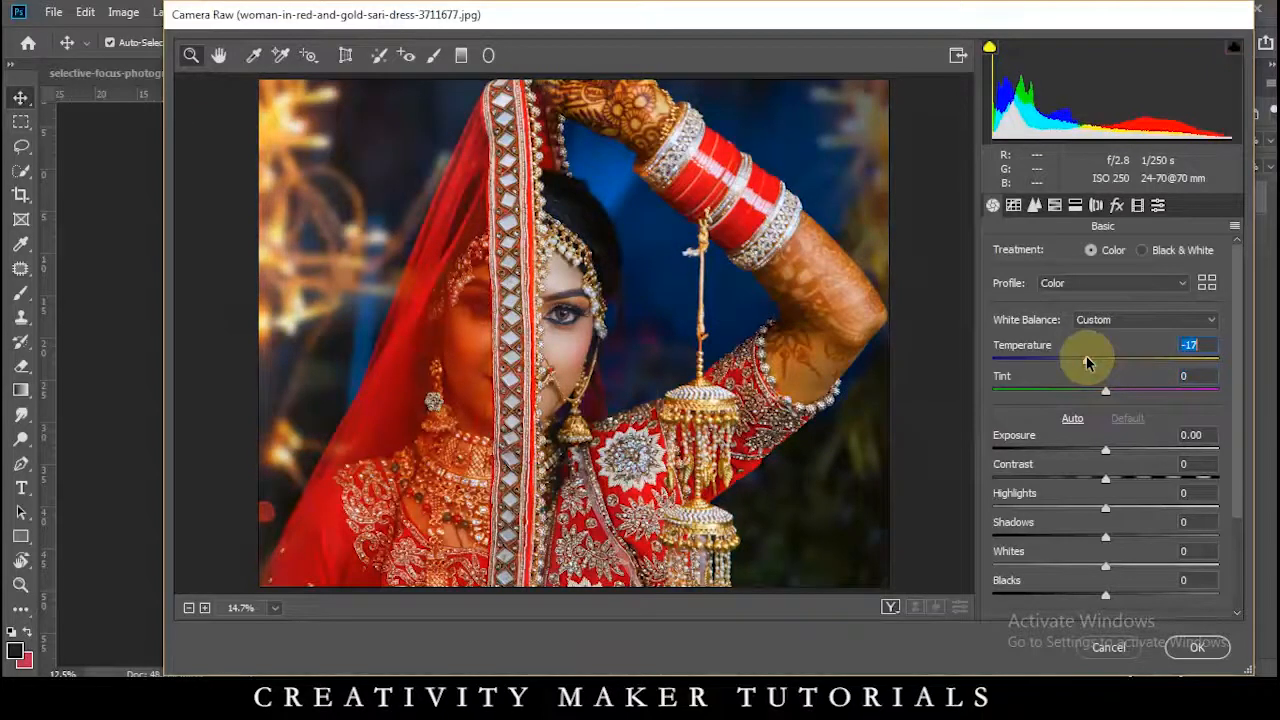
# Step: Set the contrast to -7 and the clarity to +63 in the basic adjustments
pyautogui.scroll(-3, 1100, 420)
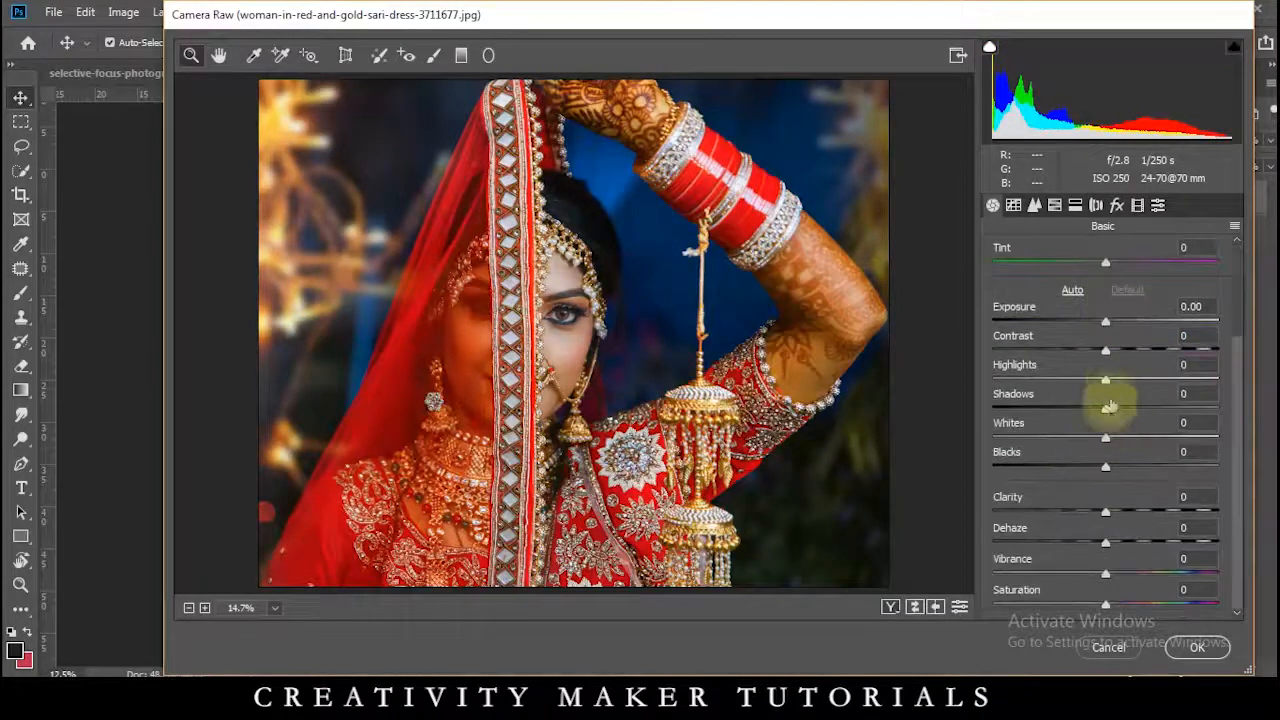
pyautogui.moveTo(1108, 354); pyautogui.dragTo(1061, 350)
pyautogui.moveTo(1106, 511); pyautogui.dragTo(1216, 522)
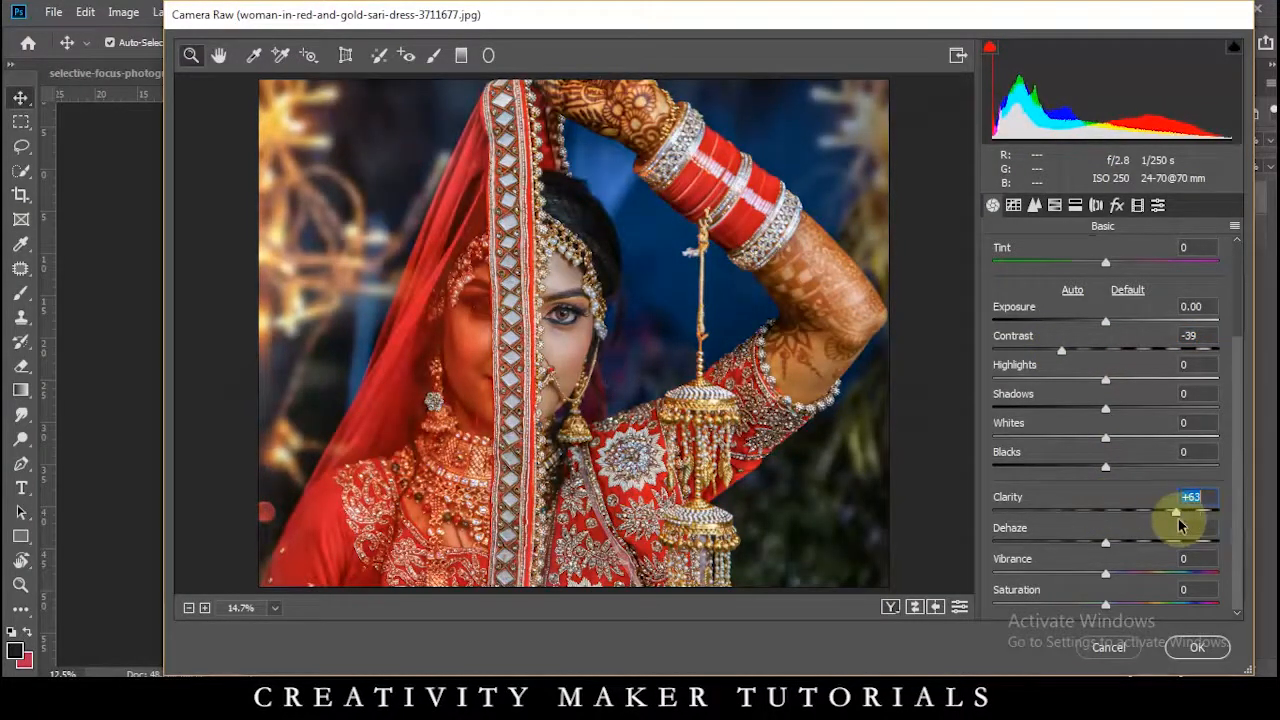
pyautogui.moveTo(1061, 350); pyautogui.dragTo(1097, 356)
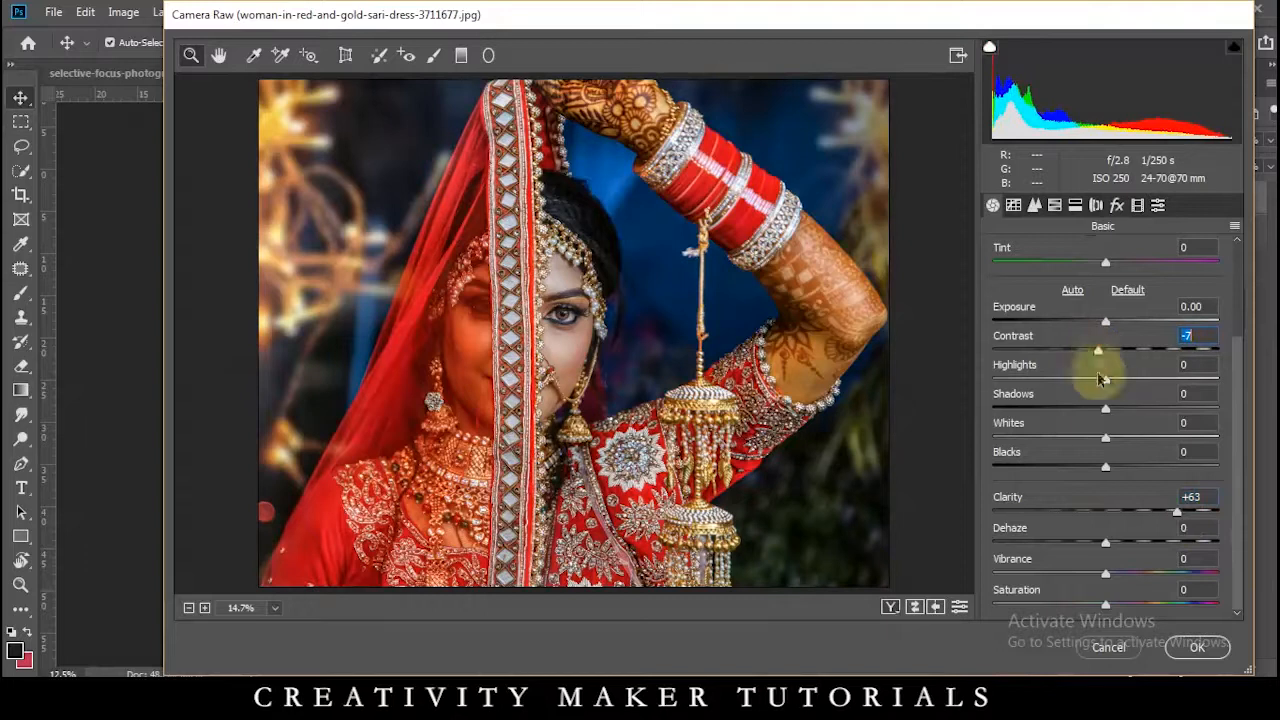
# Step: Set the HSL saturation of the aquas, blues and yellows to -100 each
pyautogui.click(1057, 205)
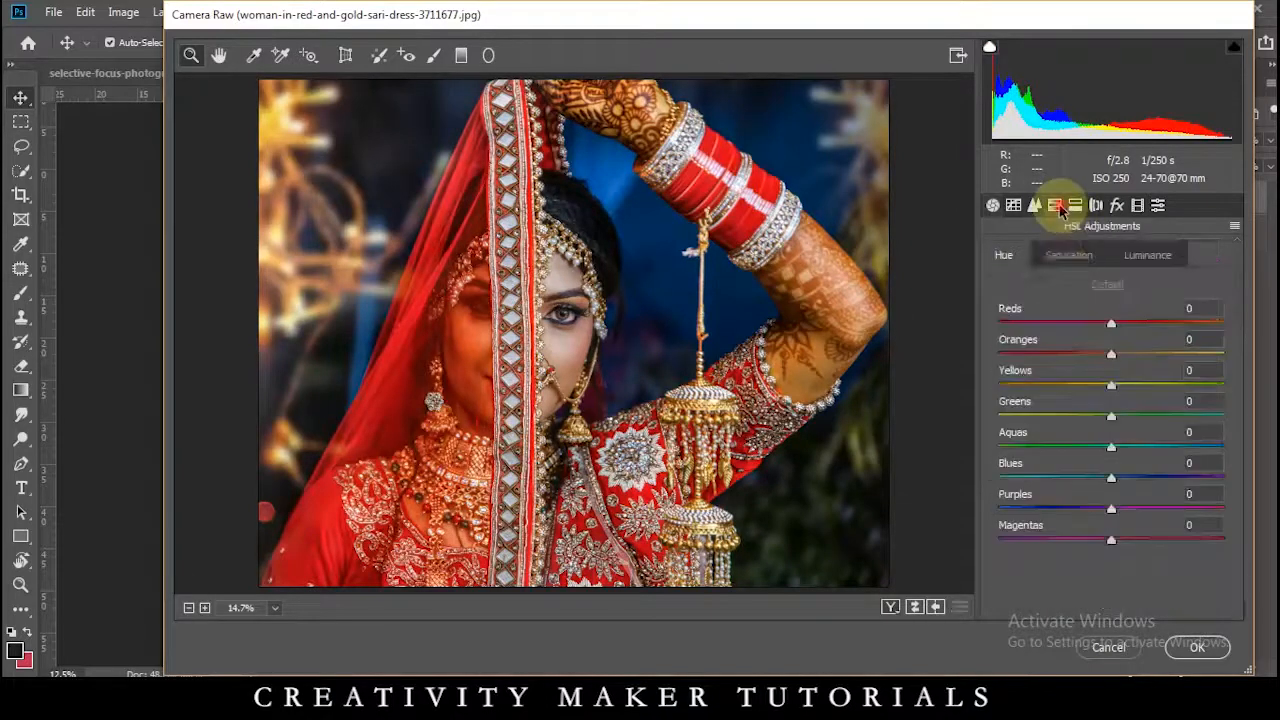
pyautogui.click(1069, 255)
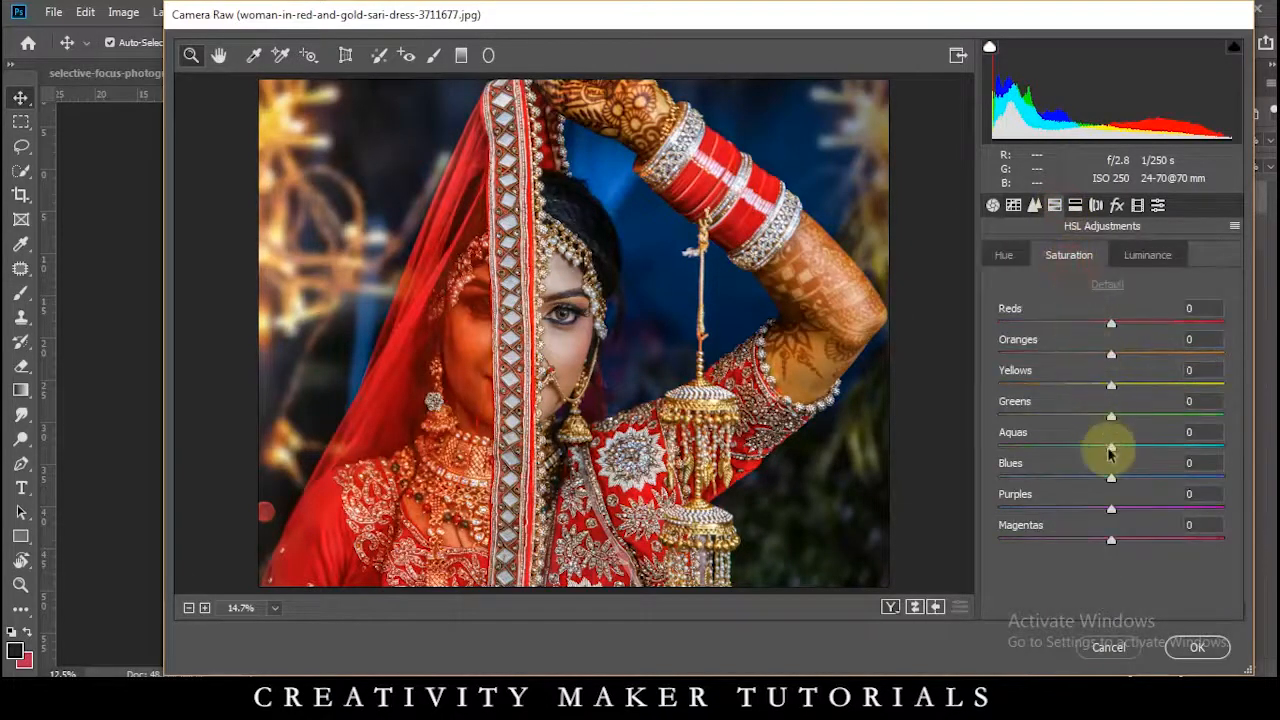
pyautogui.moveTo(1111, 450); pyautogui.dragTo(920, 434)
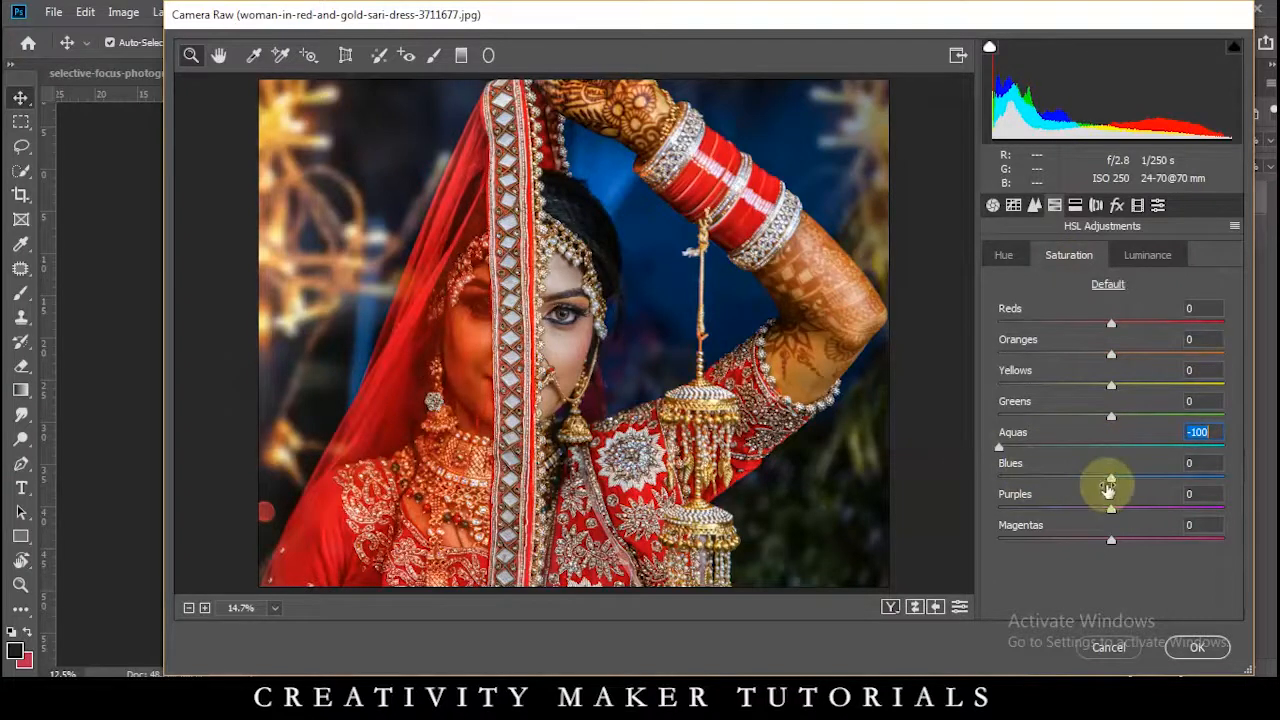
pyautogui.moveTo(1111, 480); pyautogui.dragTo(908, 488)
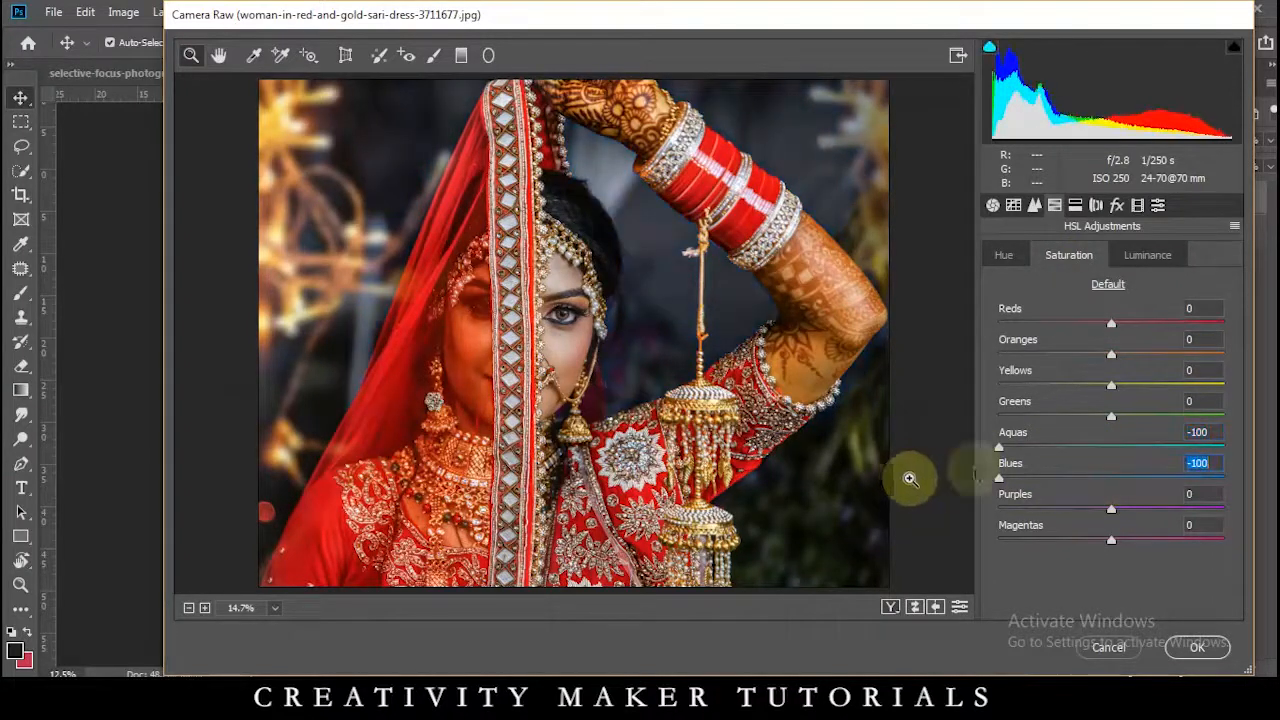
pyautogui.moveTo(1093, 380); pyautogui.dragTo(1003, 362)
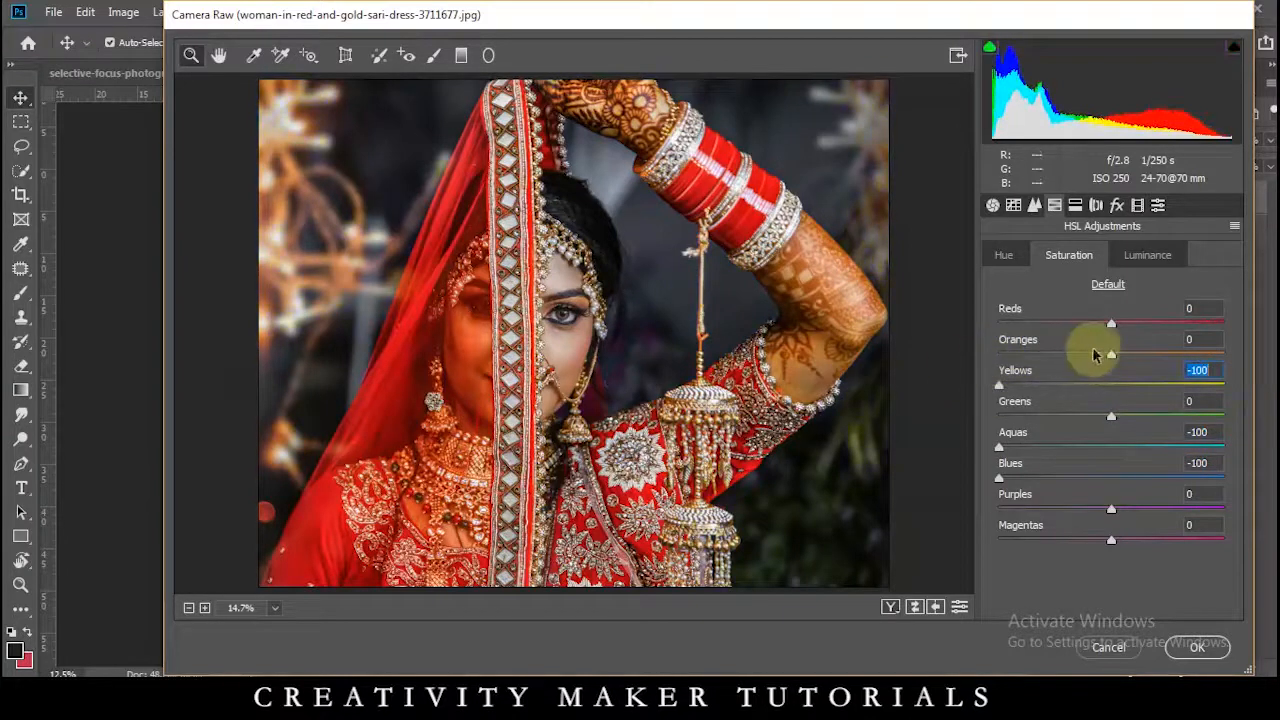
# Step: Try an HSL saturation of -100 for the oranges and undo that change
pyautogui.moveTo(1112, 362); pyautogui.dragTo(897, 362)
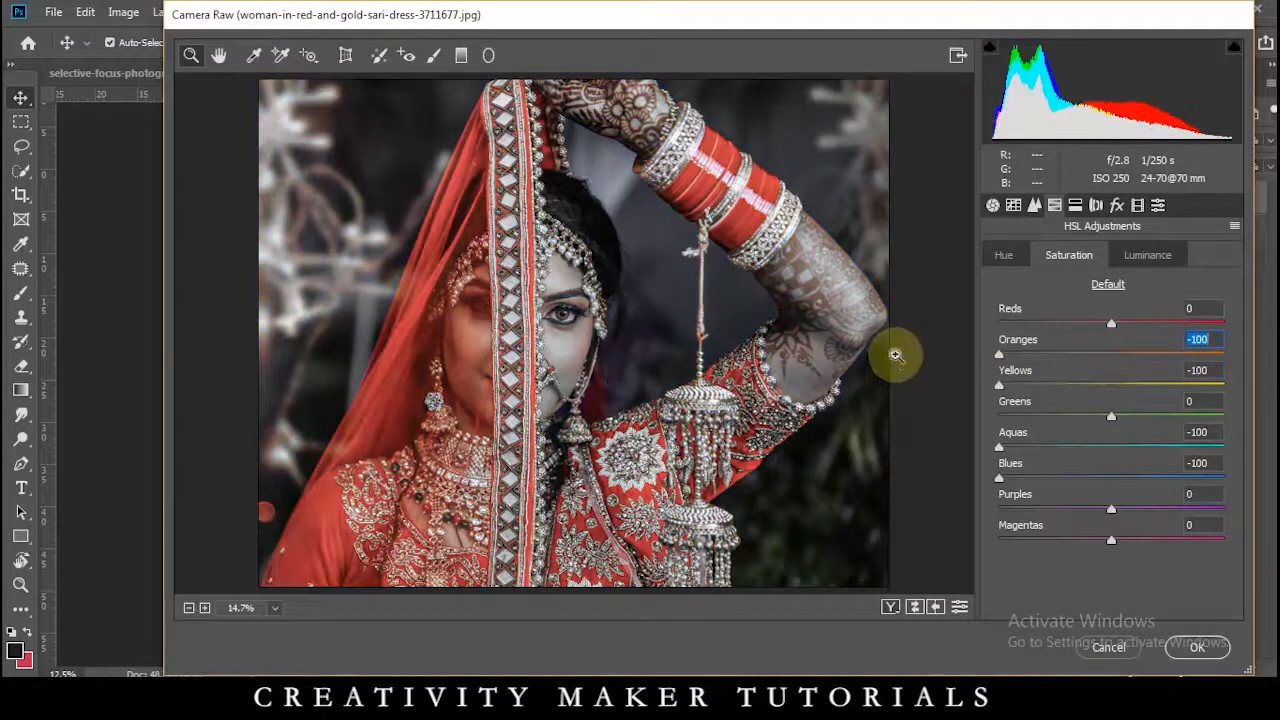
pyautogui.click(544, 340)
pyautogui.keyDown('alt'); pyautogui.click(522, 390); pyautogui.keyUp('alt')
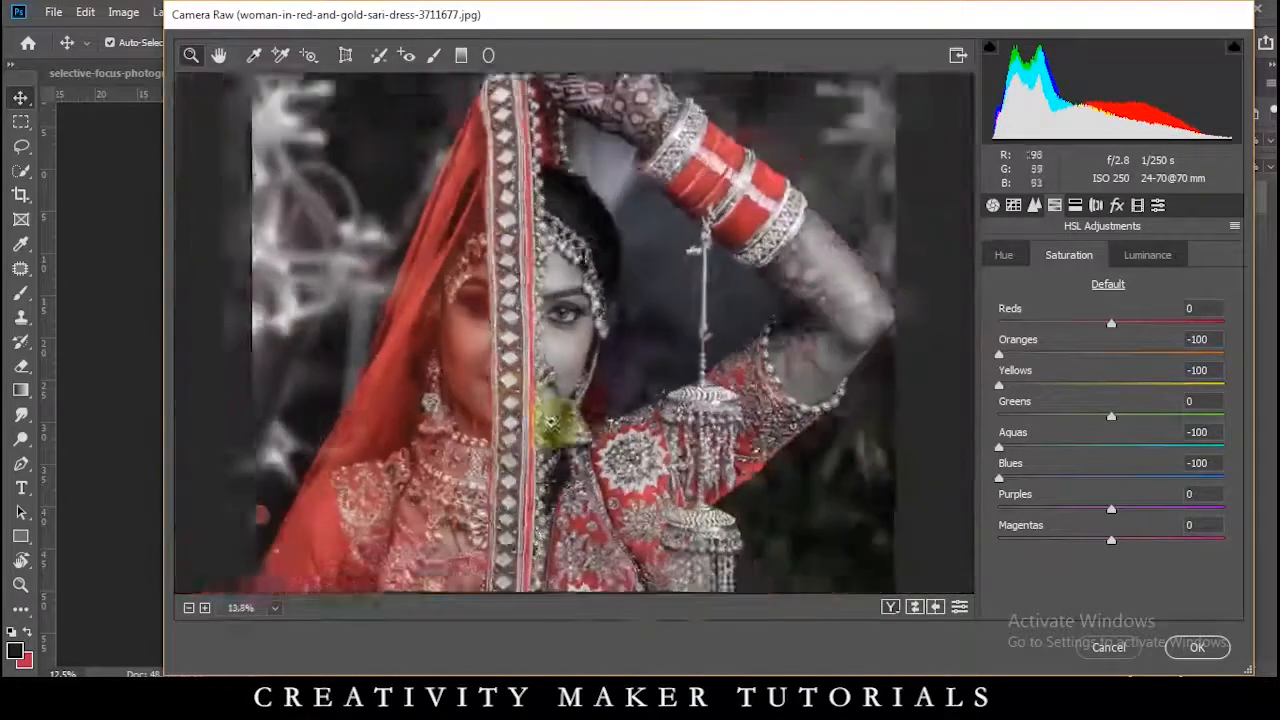
pyautogui.hotkey('ctrl', 'z')
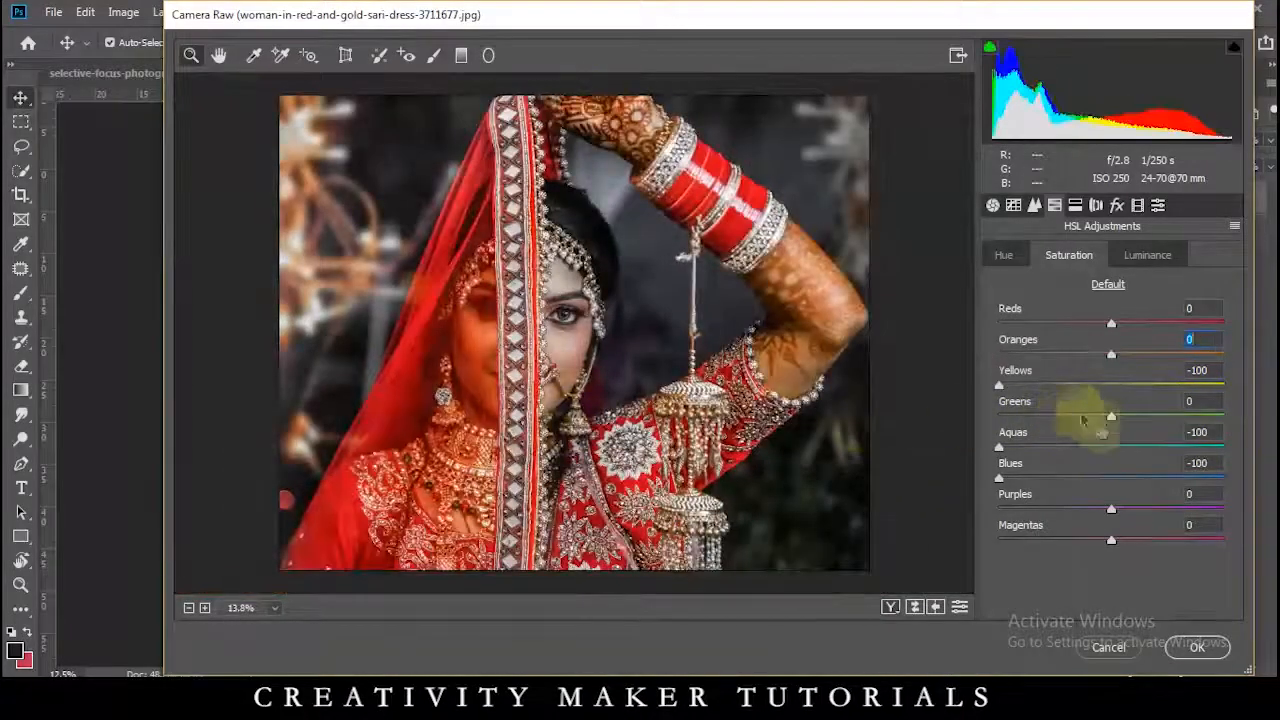
# Step: Set the HSL saturation of the purples to -100 and the basic whites to +37, and apply the filter
pyautogui.click(1113, 511)
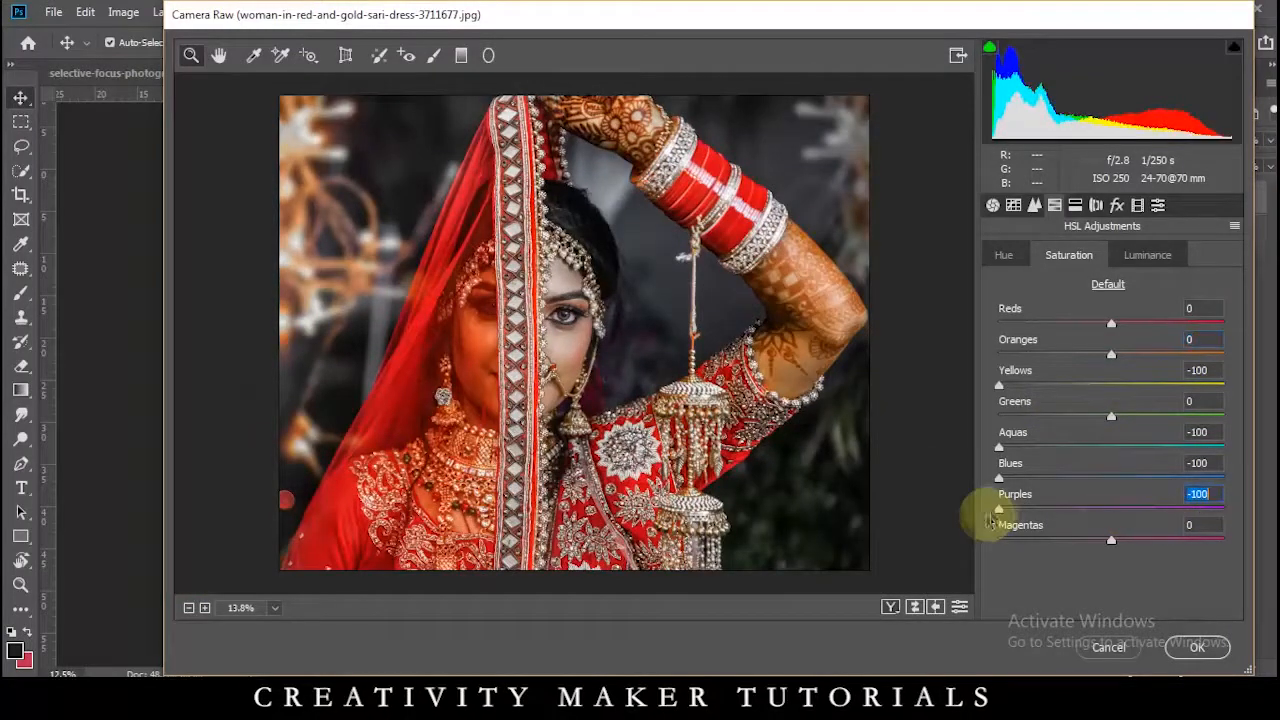
pyautogui.click(993, 206)
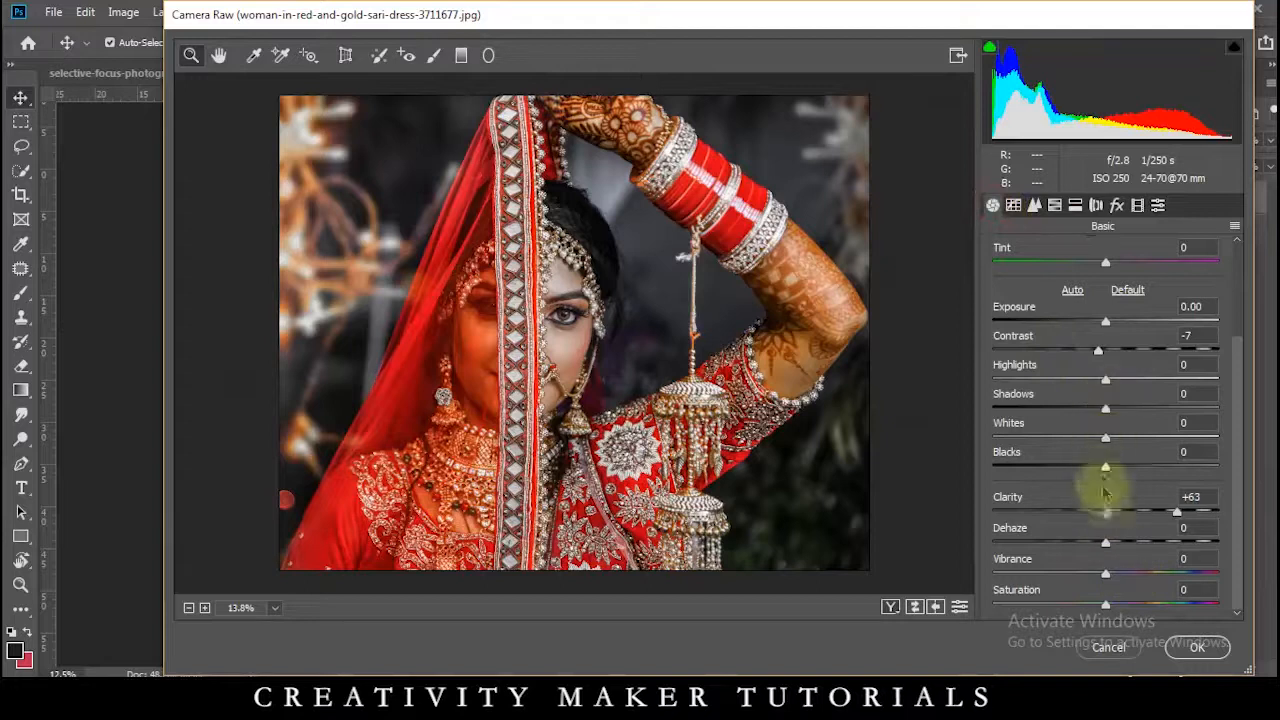
pyautogui.moveTo(1128, 442)
pyautogui.mouseDown()
pyautogui.moveTo(1086, 430)
pyautogui.moveTo(1136, 446)
pyautogui.mouseUp()
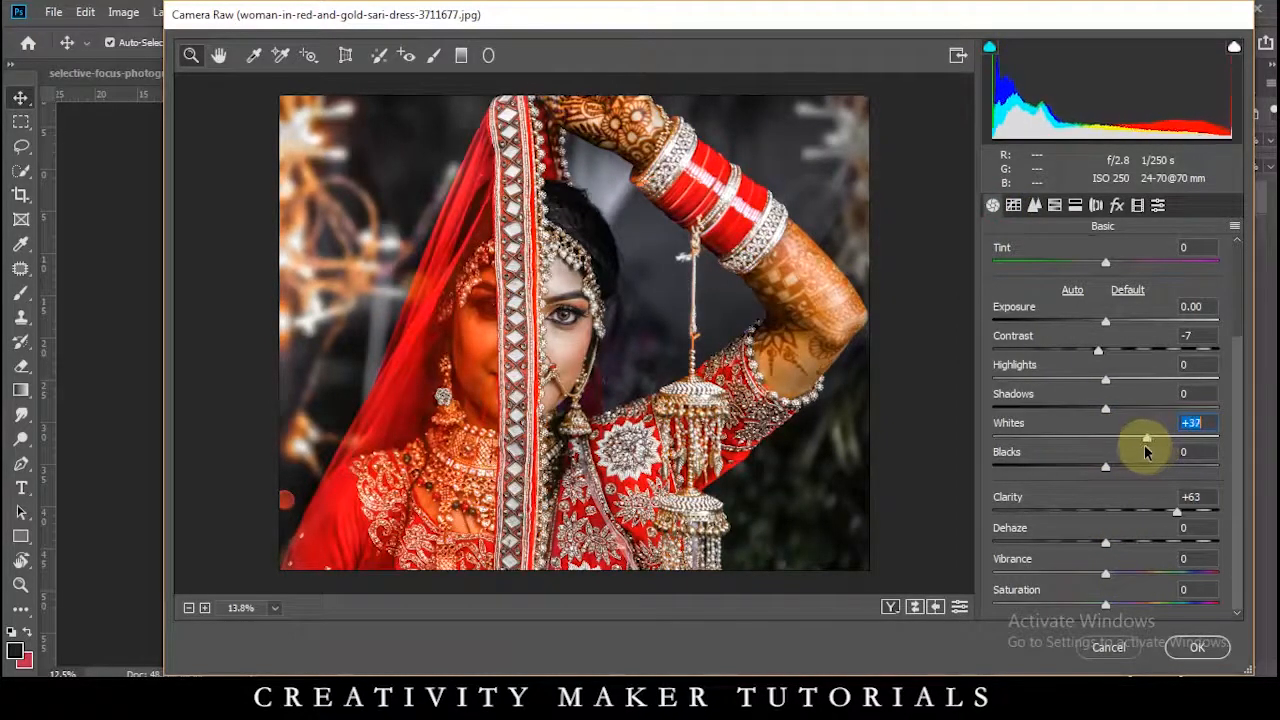
pyautogui.click(1180, 655)
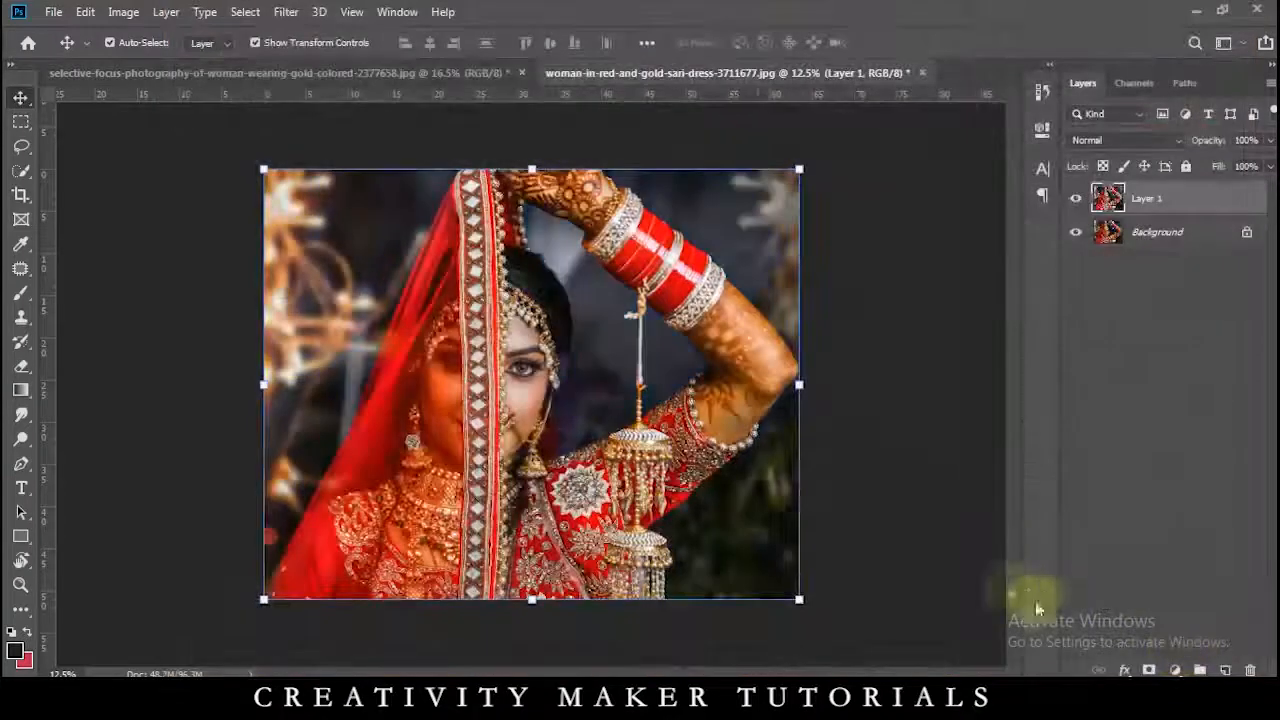
# Step: Reopen the Camera Raw Filter on Layer 1 and examine the background beside the bride's face up close
pyautogui.scroll(2, 522, 408)
pyautogui.scroll(4, 523, 408)
pyautogui.scroll(-2, 523, 408)
pyautogui.hotkey('ctrl', 'shift', 'a')
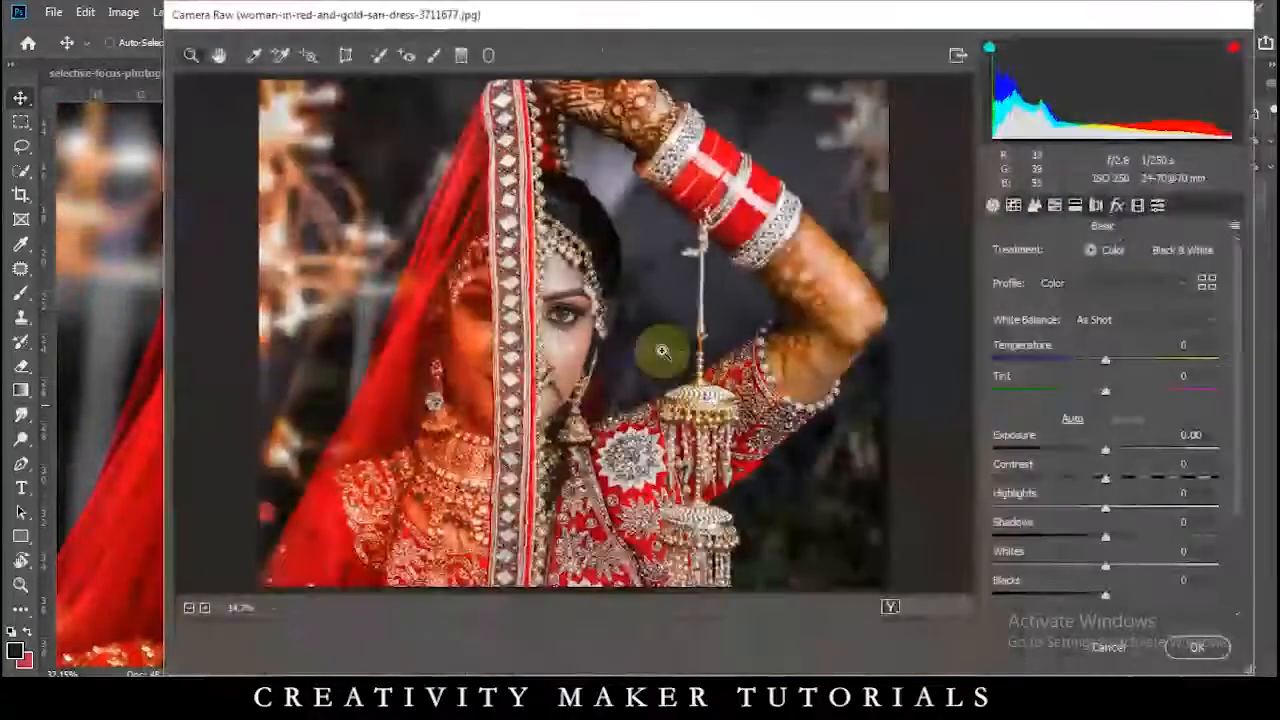
pyautogui.click(674, 352)
pyautogui.click(672, 353)
pyautogui.click(385, 344)
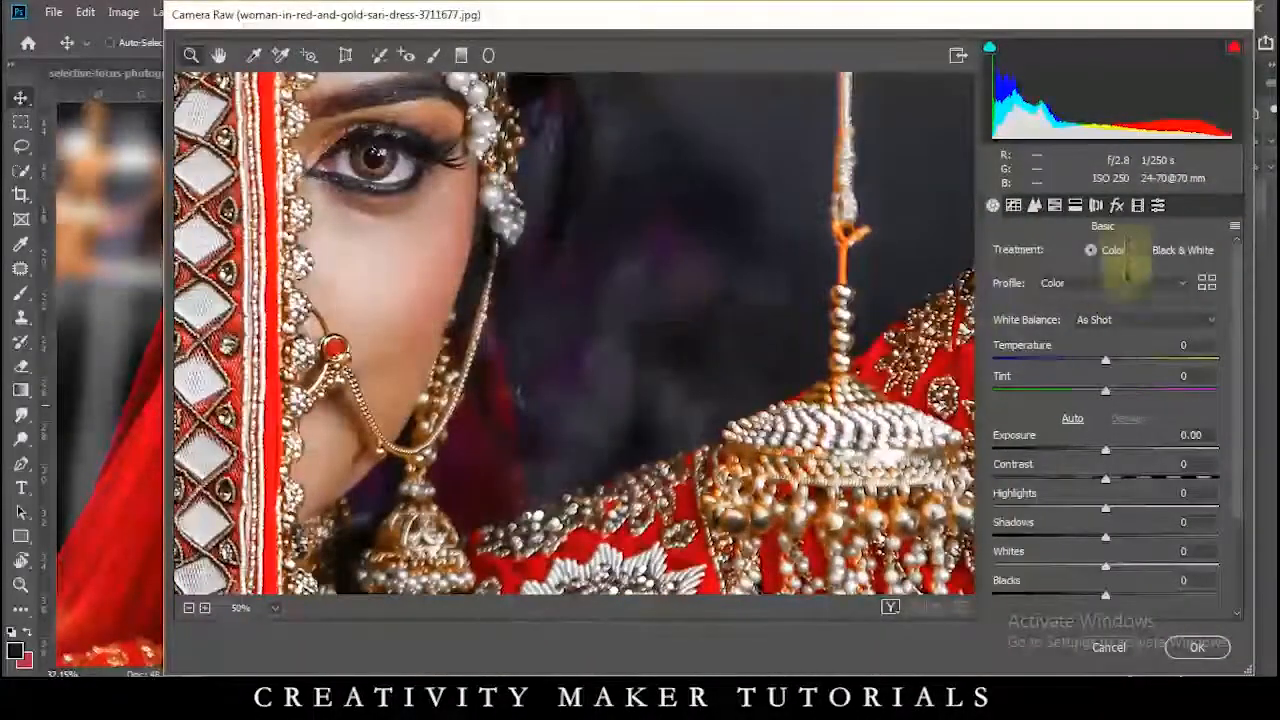
# Step: Set the HSL saturation of the purples and magentas to -100 each
pyautogui.click(1063, 205)
pyautogui.moveTo(1111, 509); pyautogui.dragTo(948, 511)
pyautogui.moveTo(1111, 540); pyautogui.dragTo(1220, 560)
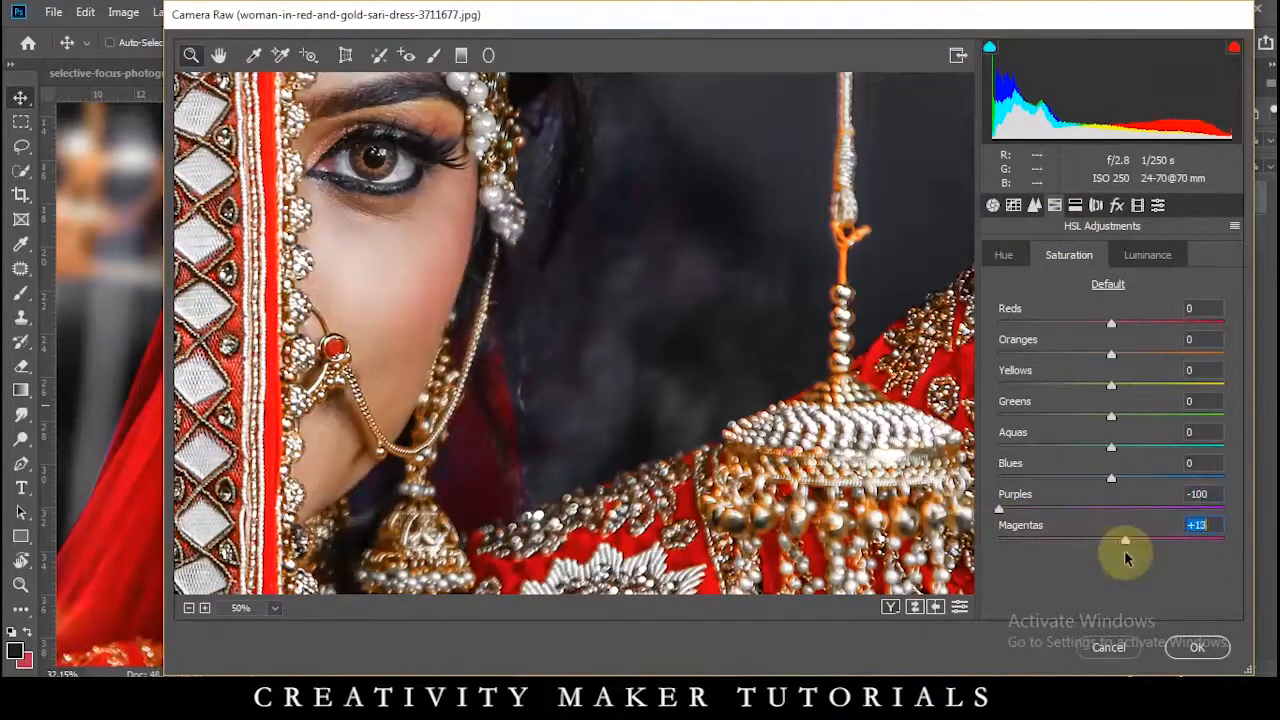
pyautogui.moveTo(739, 549); pyautogui.dragTo(605, 491)
pyautogui.moveTo(598, 535); pyautogui.dragTo(760, 520)
pyautogui.hotkey('ctrl', '0')
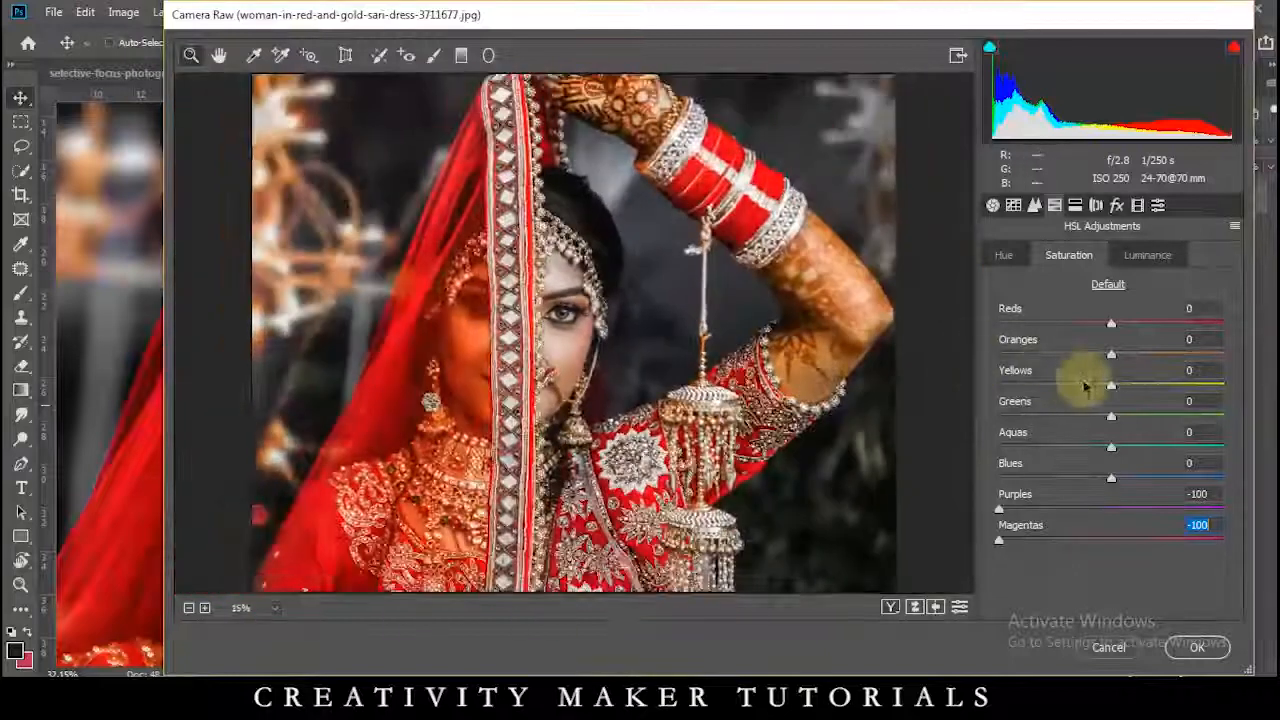
# Step: Try an oranges saturation of -100 and reset it to 0, set the yellows saturation to +57, and apply the filter
pyautogui.moveTo(1111, 355); pyautogui.dragTo(970, 357)
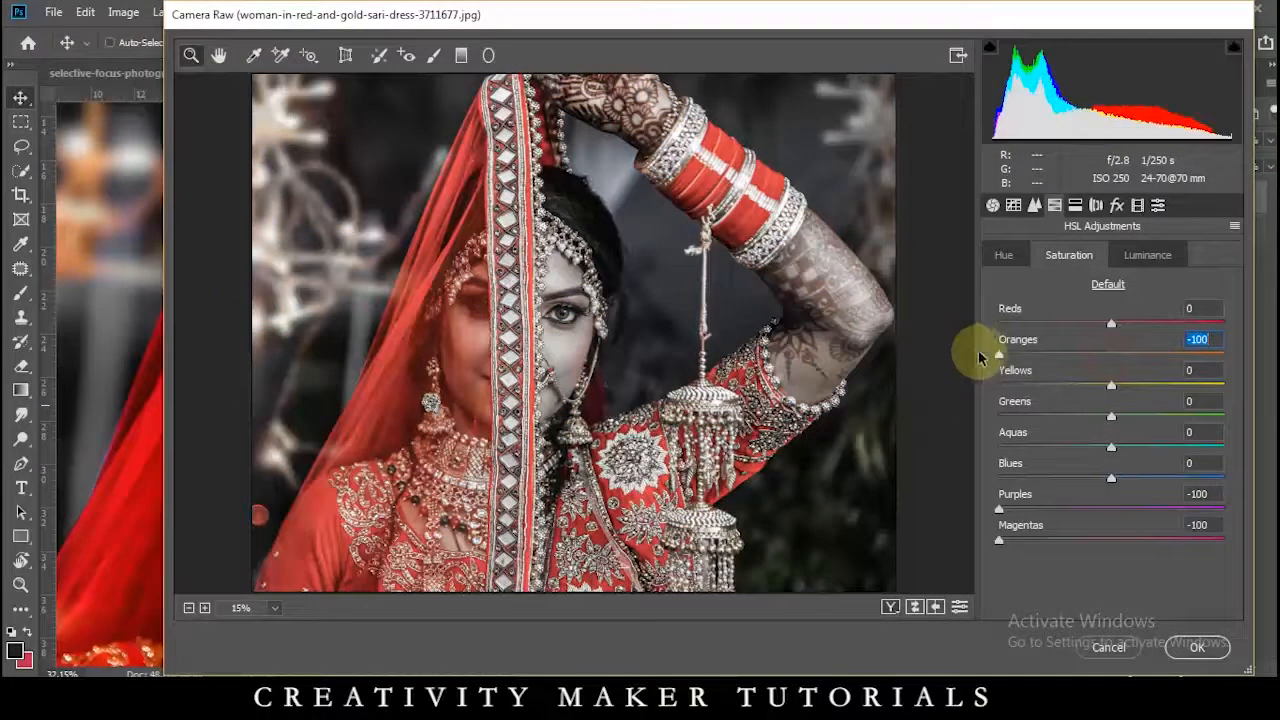
pyautogui.doubleClick(998, 355)
pyautogui.moveTo(1110, 386); pyautogui.dragTo(1174, 399)
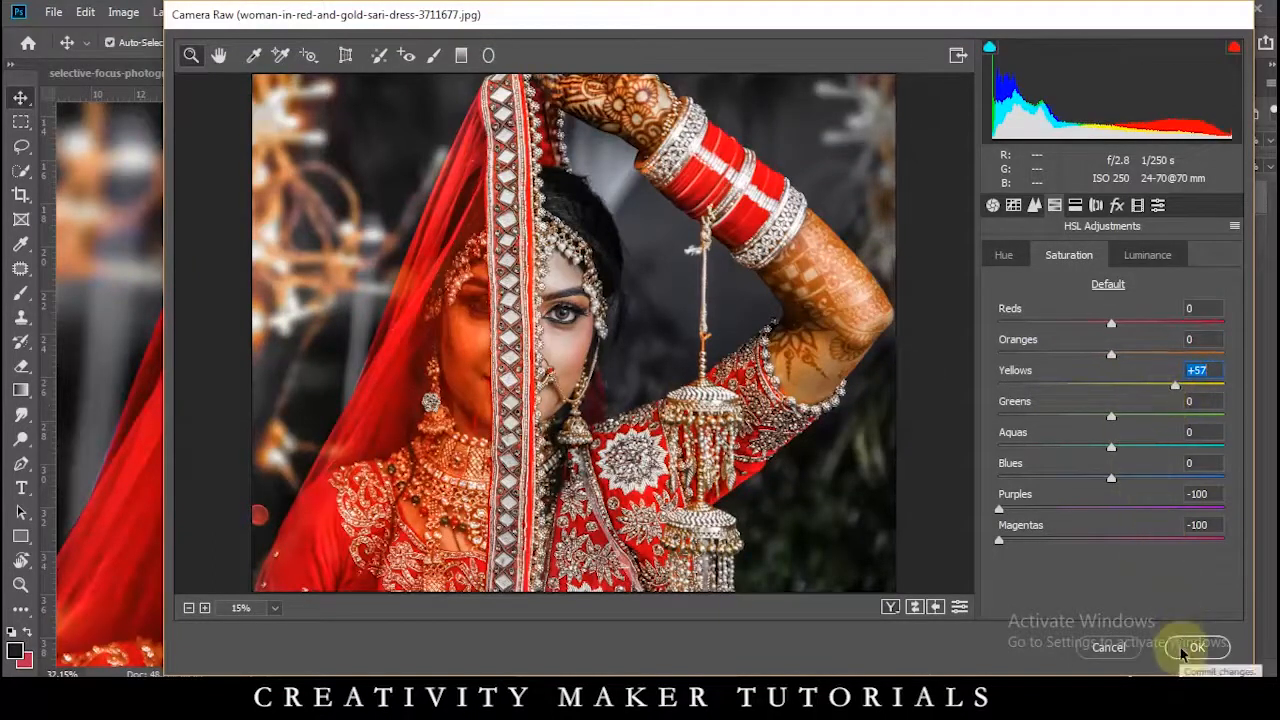
pyautogui.click(1196, 647)
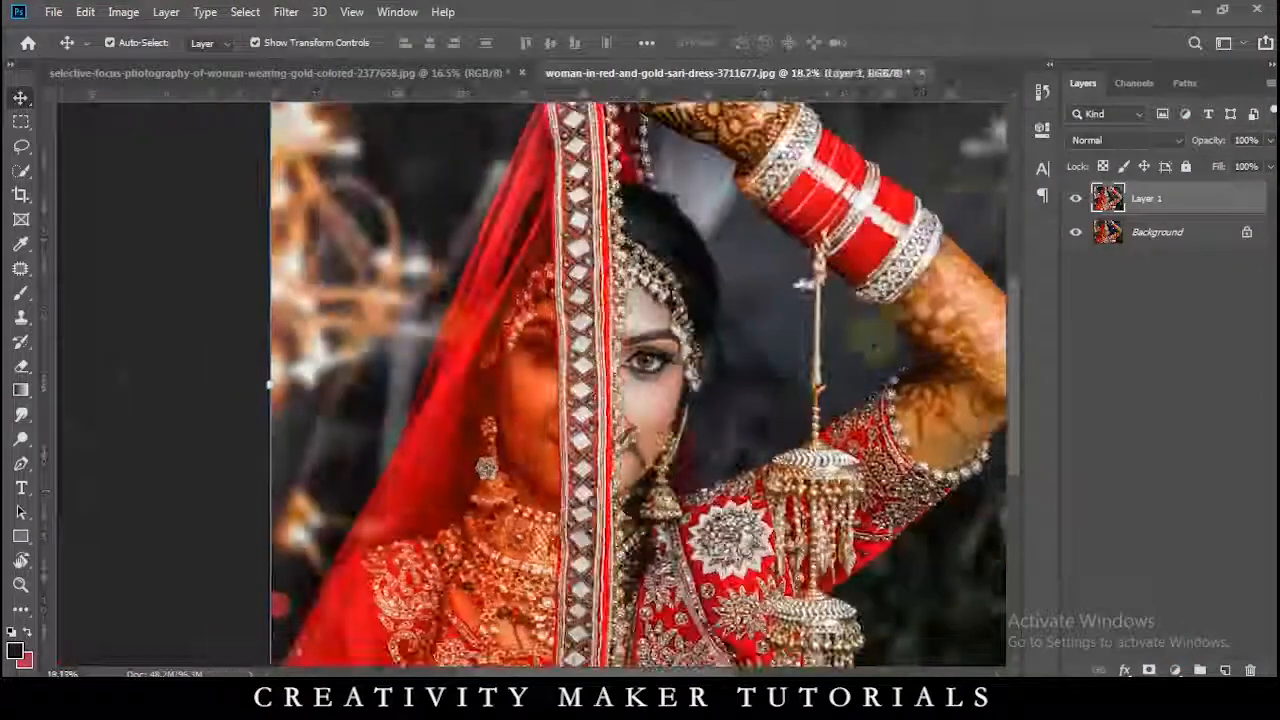
# Step: Compare the edited sari photo with the original by repeatedly hiding and showing Layer 1
pyautogui.click(1073, 203)
pyautogui.click(1073, 203)
pyautogui.click(1073, 203)
pyautogui.click(1073, 203)
pyautogui.click(1073, 200)
pyautogui.click(1073, 200)
pyautogui.click(1073, 200)
pyautogui.scroll(-3, 835, 328)
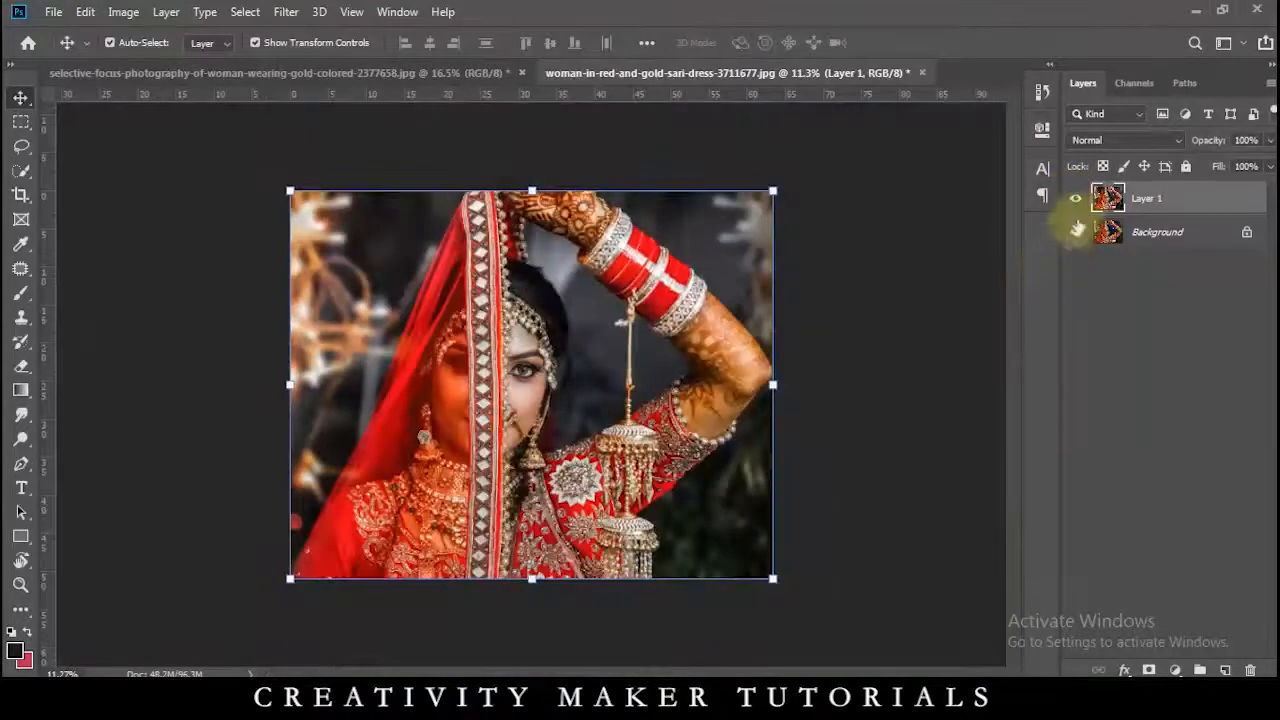
pyautogui.click(1076, 200)
pyautogui.click(1076, 200)
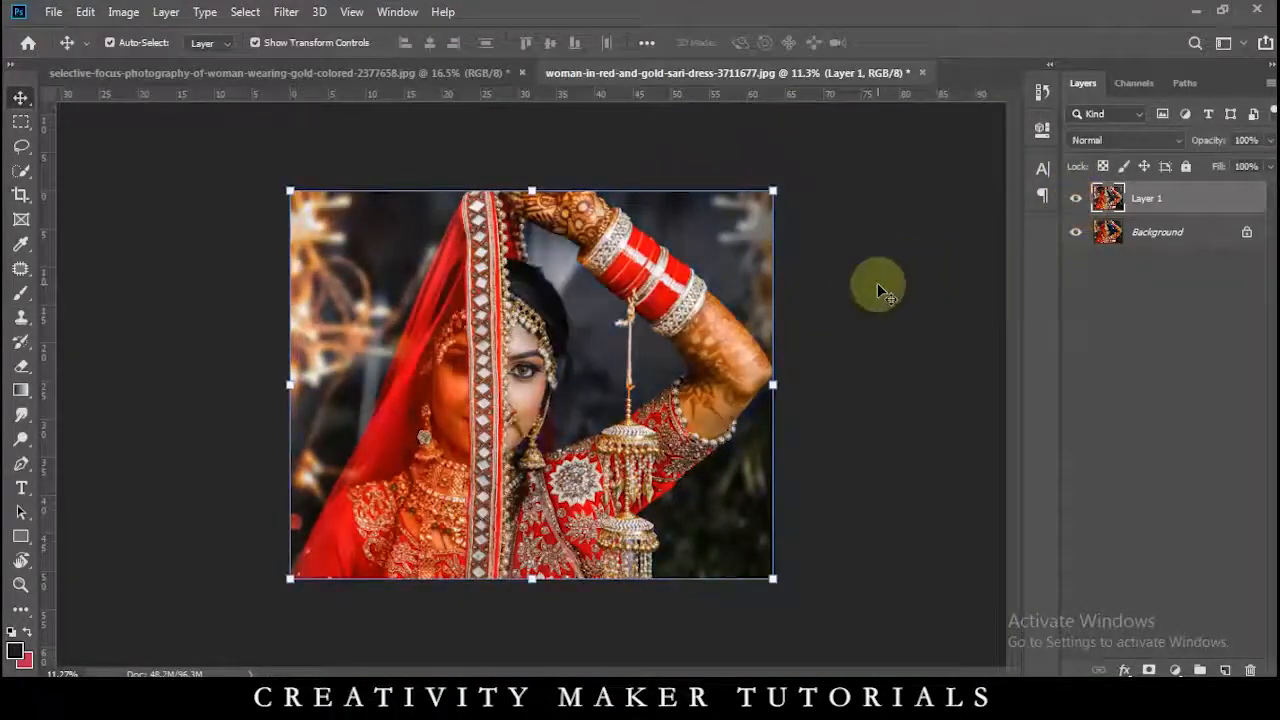
pyautogui.scroll(1, 877, 283)
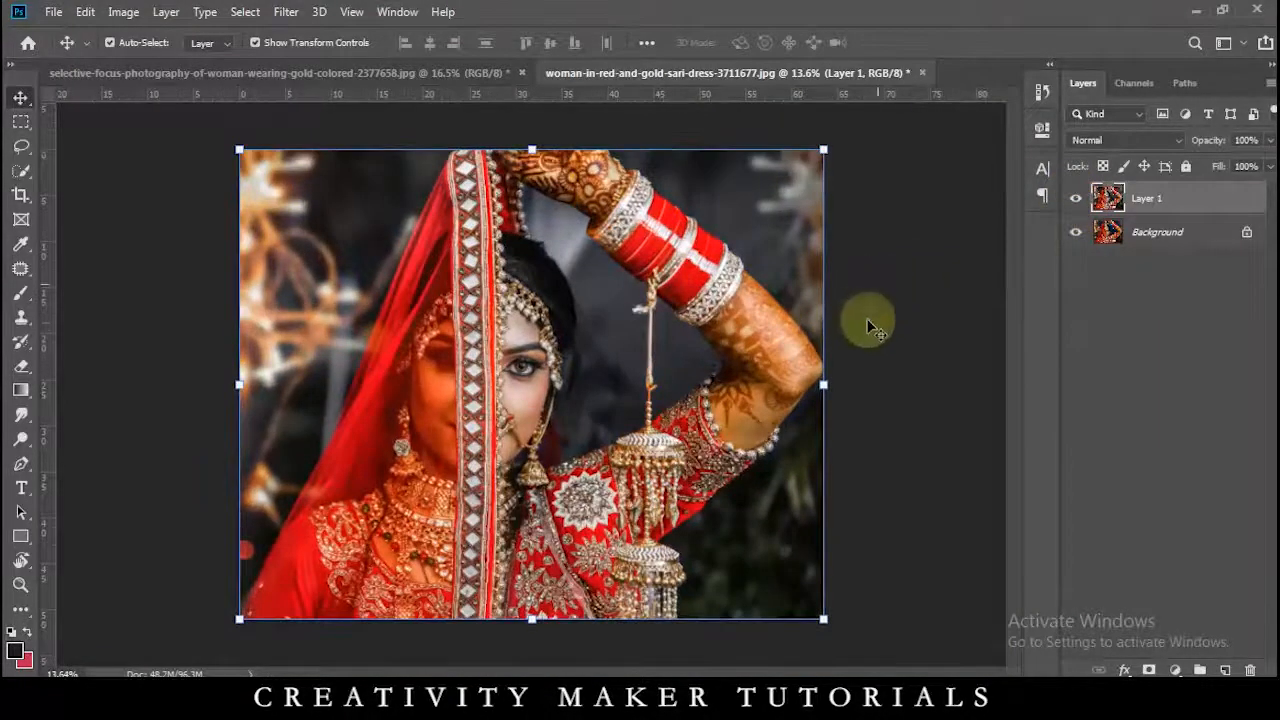
# Step: Close the woman-in-red-and-gold-sari-dress-3711677 document
pyautogui.click(924, 75)
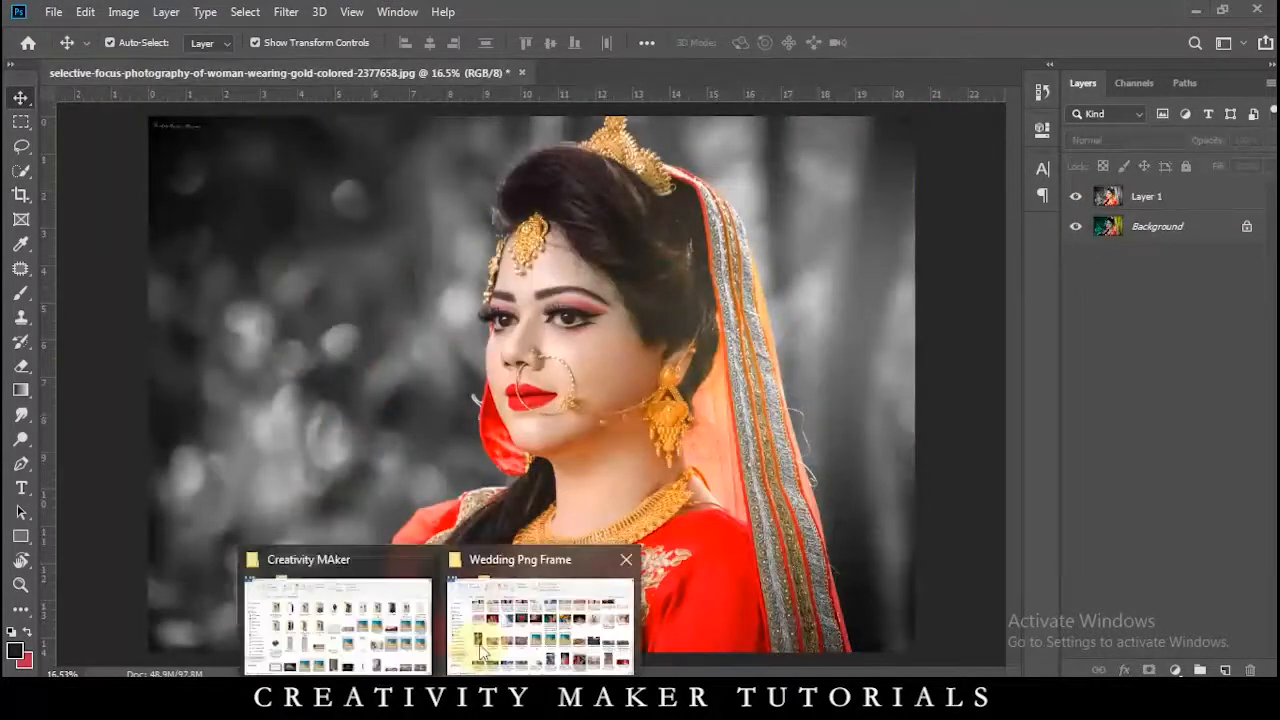
# Step: Open the 2008655 photo from the Wedding Png Frame folder in Adobe Photoshop CC 2019
pyautogui.click(543, 614)
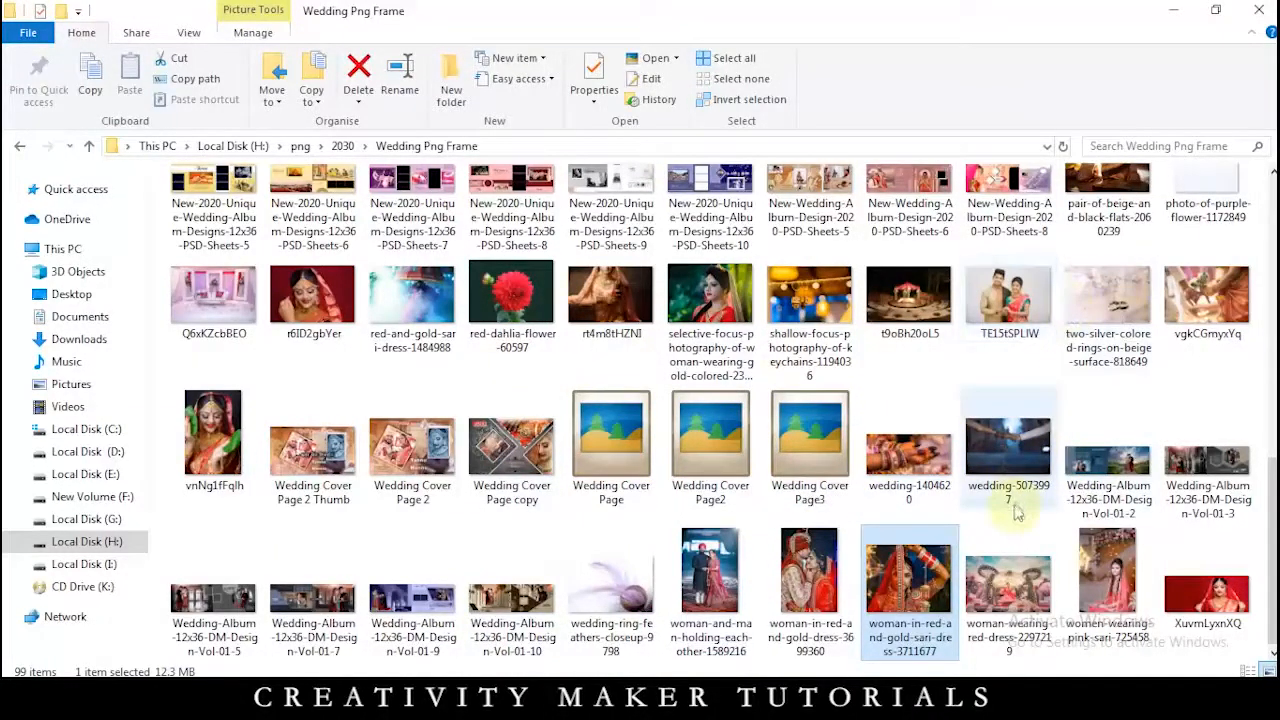
pyautogui.scroll(5, 983, 505)
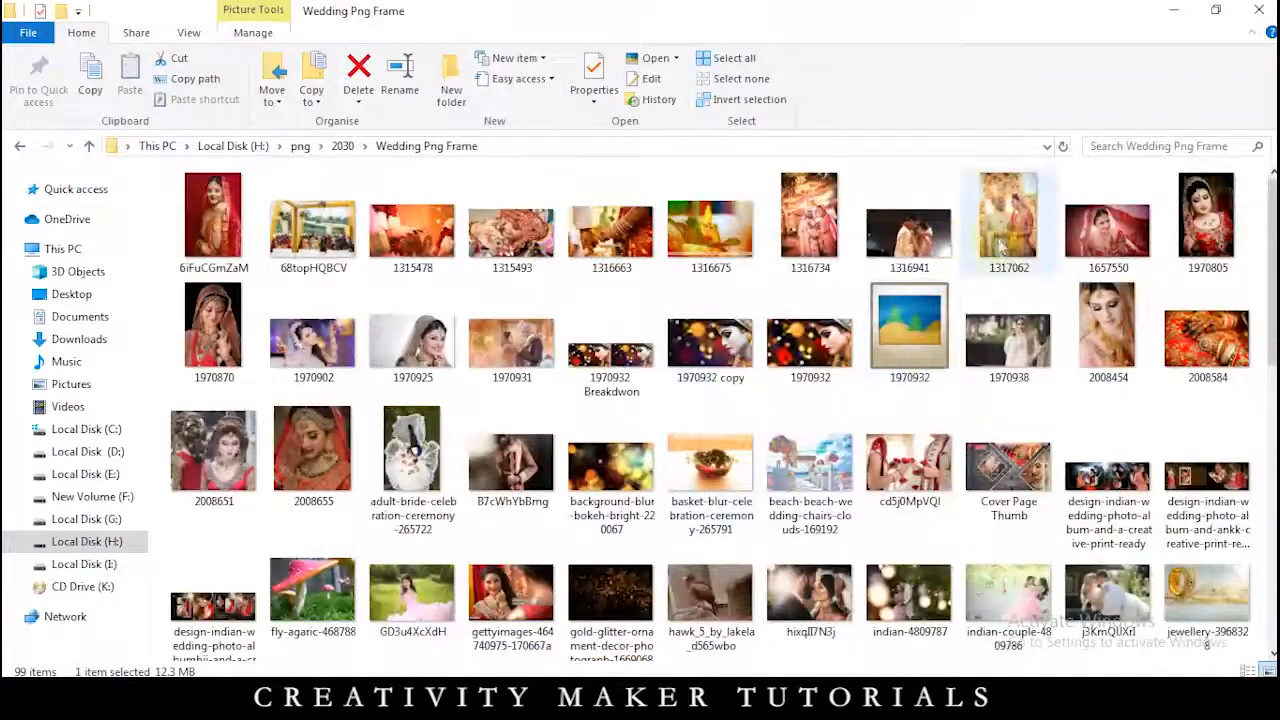
pyautogui.doubleClick(325, 450)
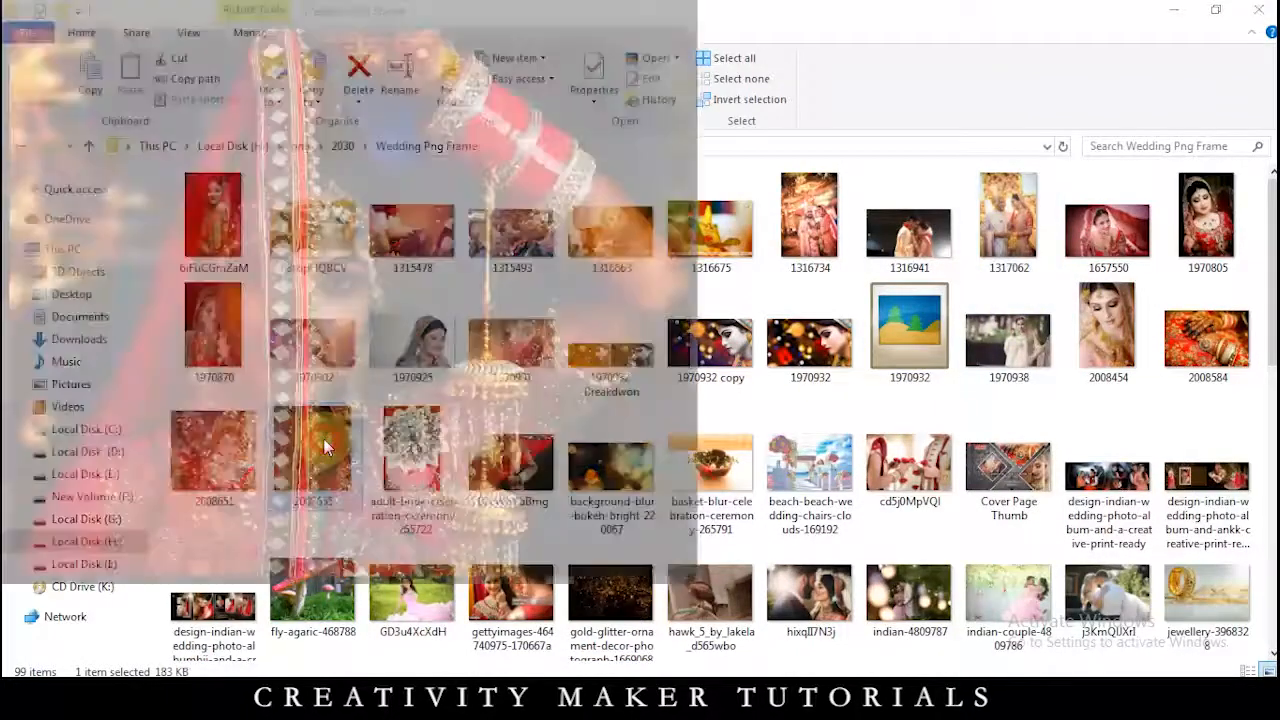
pyautogui.click(870, 667)
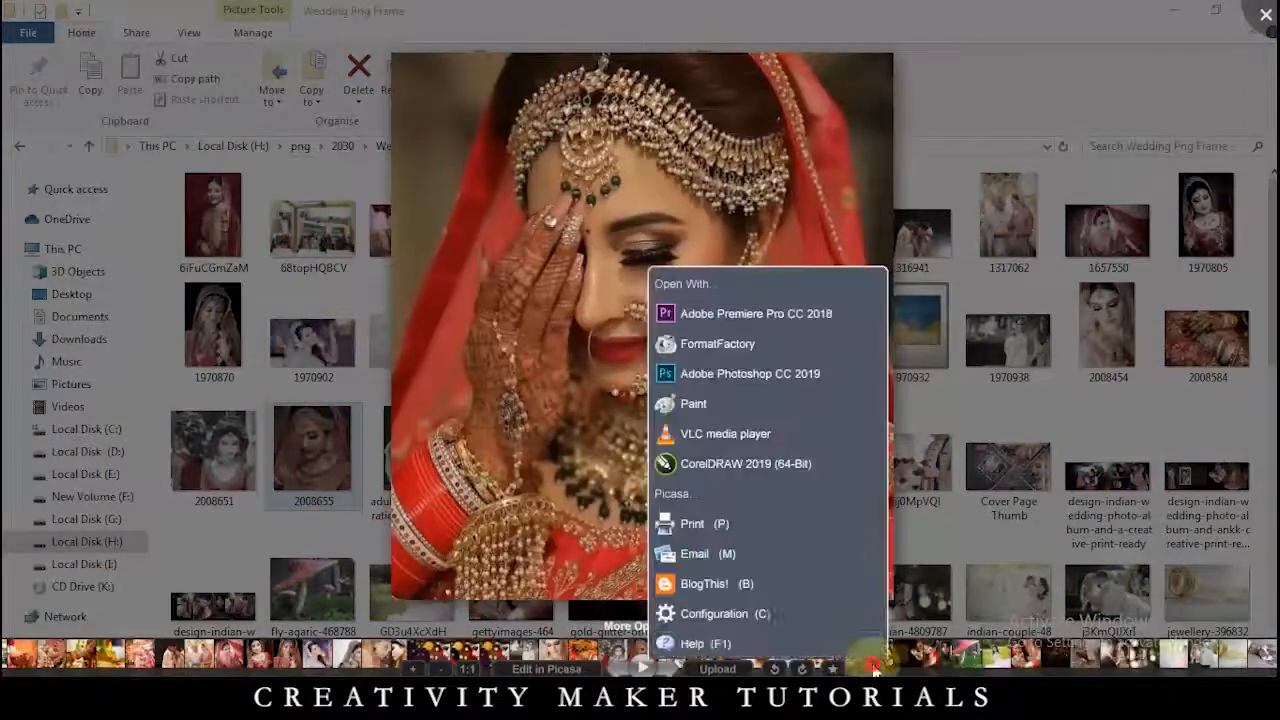
pyautogui.click(798, 374)
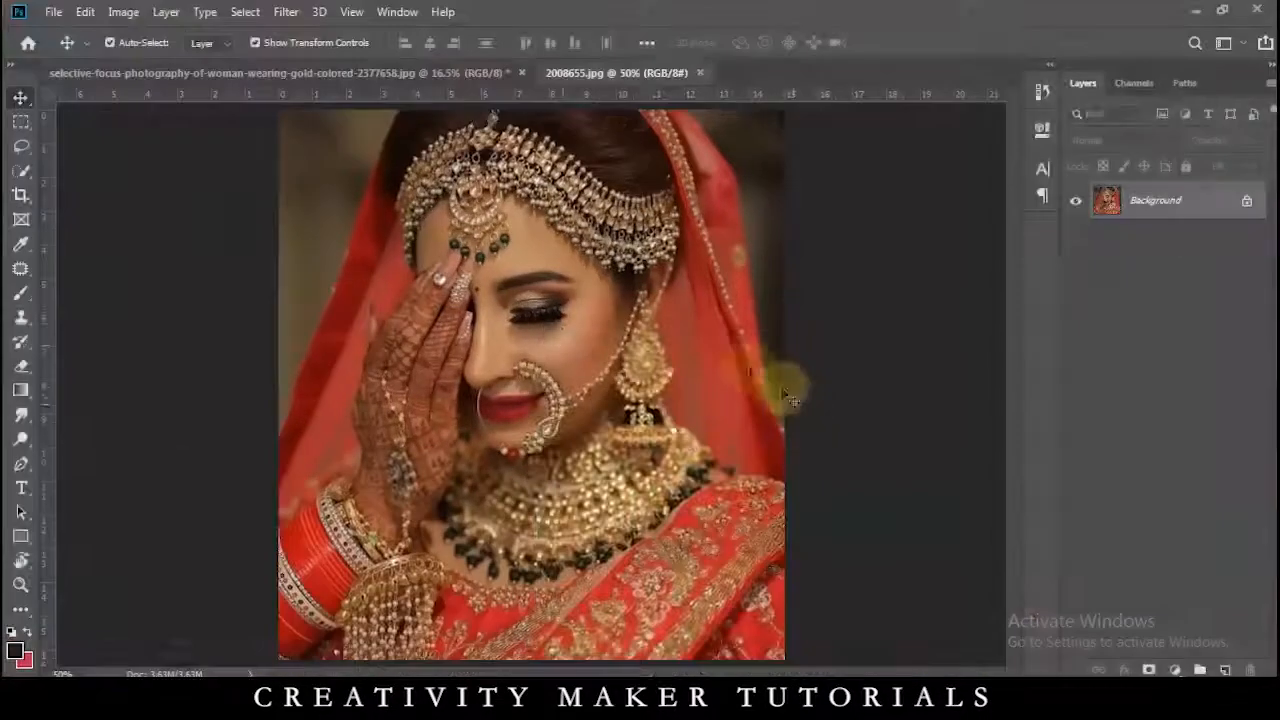
# Step: Duplicate the Background layer and open the SkinFiner filter on the copy
pyautogui.hotkey('ctrl', '+')
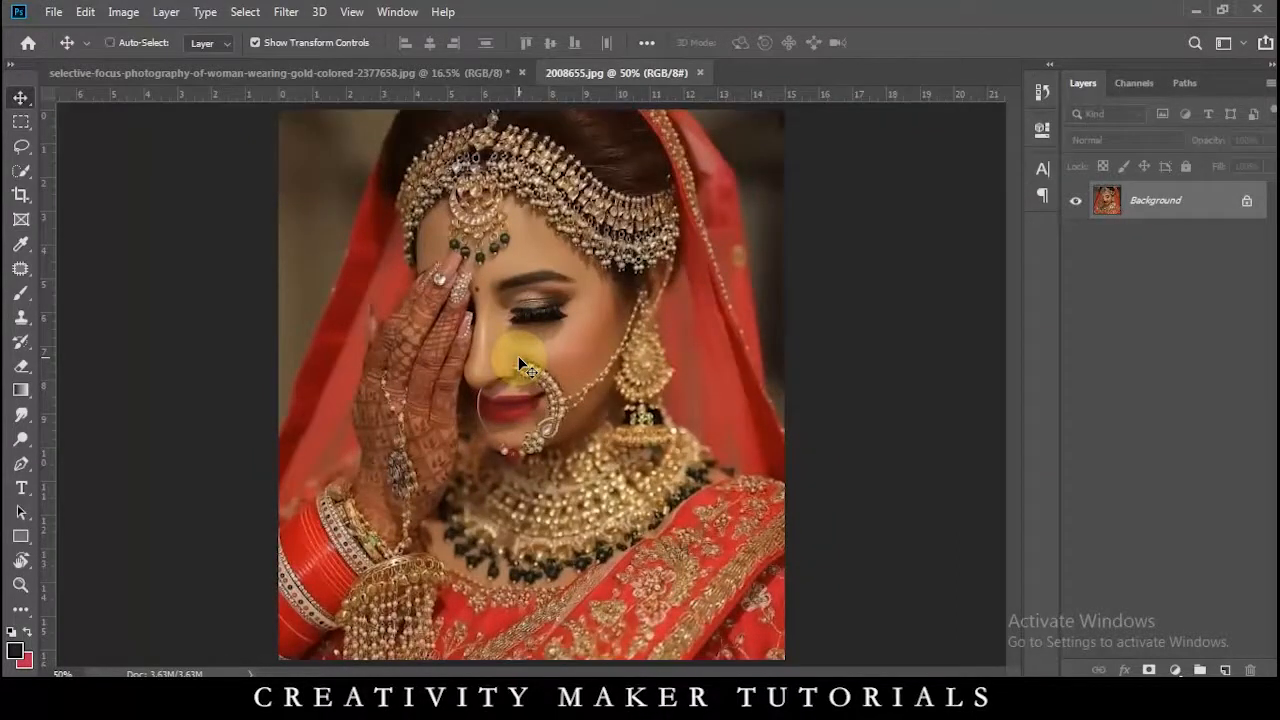
pyautogui.hotkey('ctrl', 'j')
pyautogui.scroll(3, 500, 271)
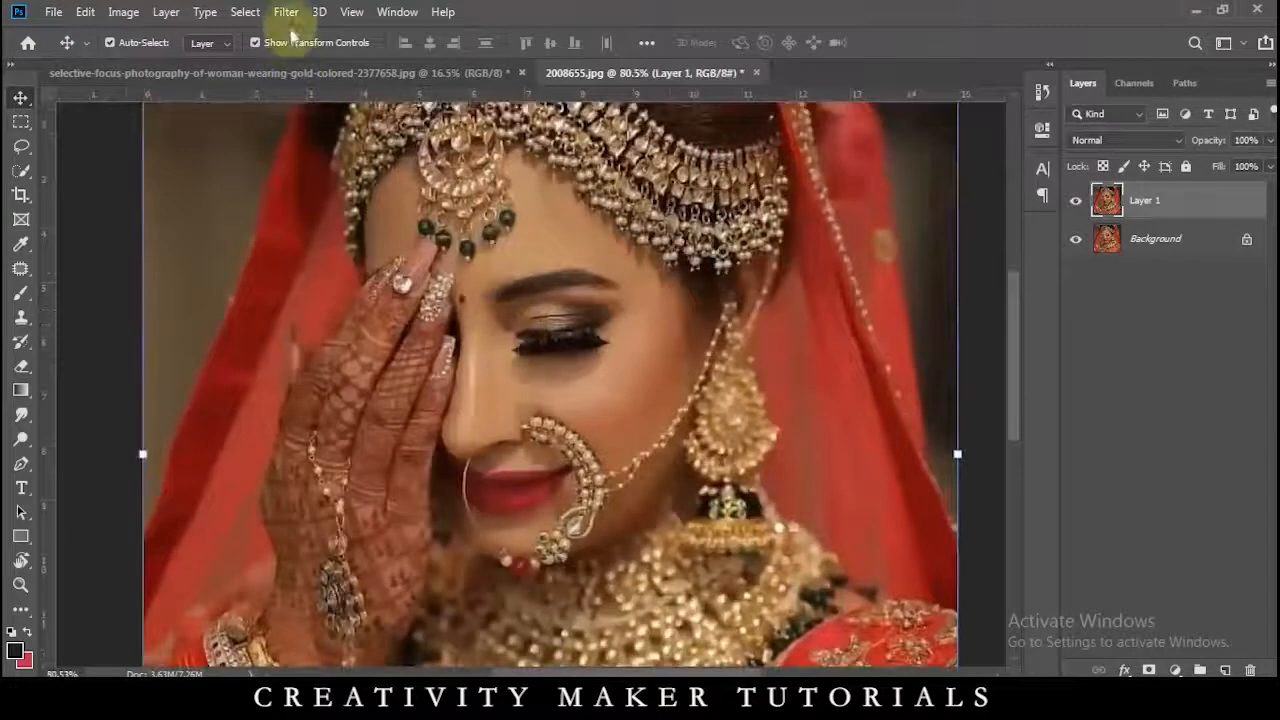
pyautogui.click(279, 14)
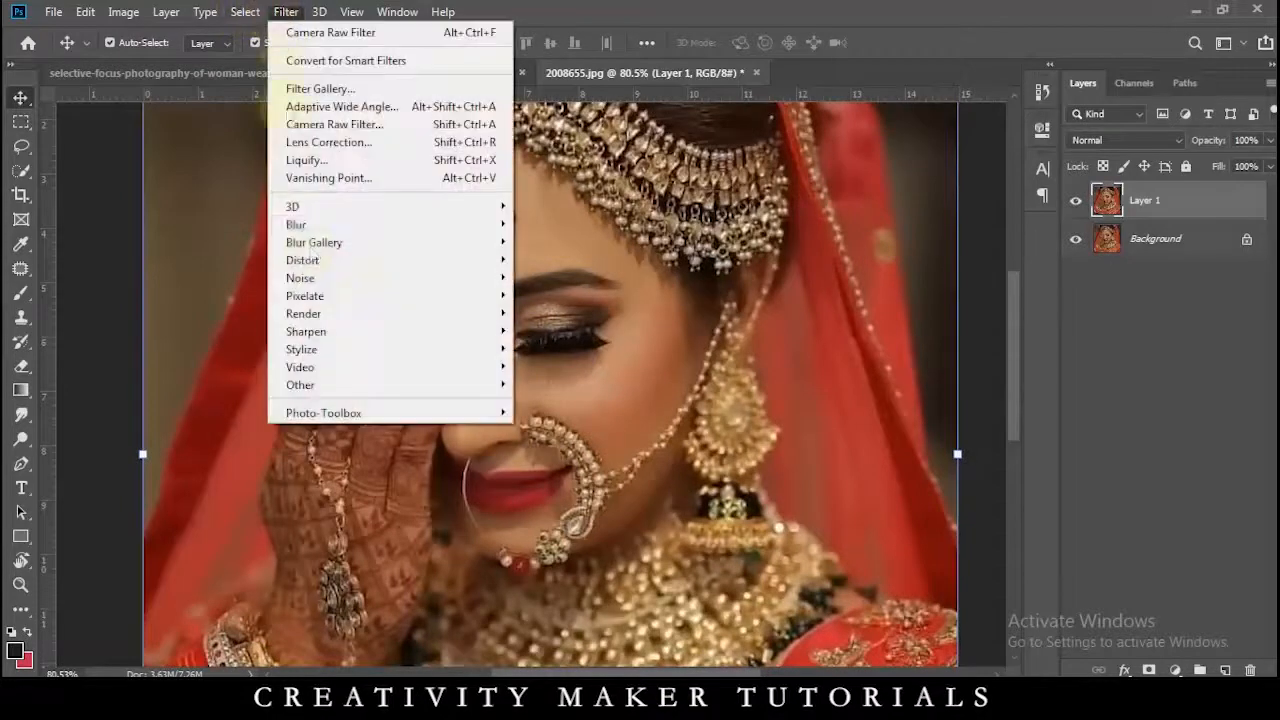
pyautogui.moveTo(363, 416)
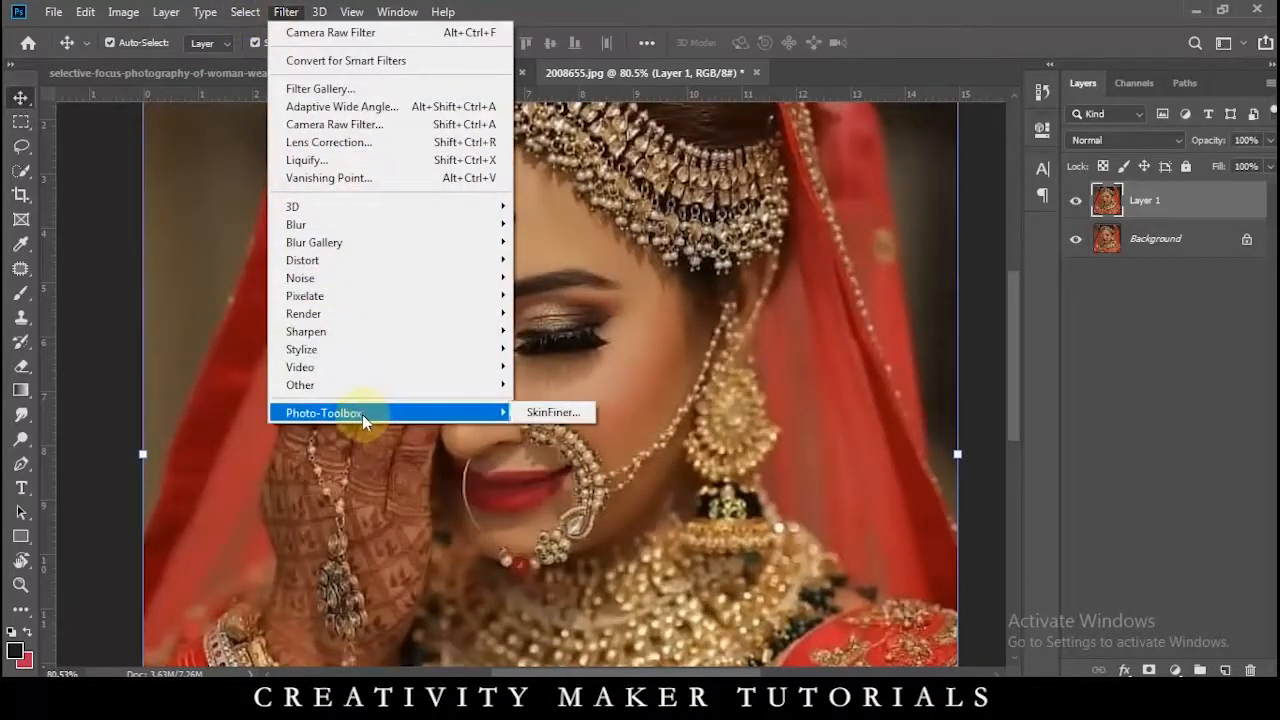
pyautogui.click(519, 413)
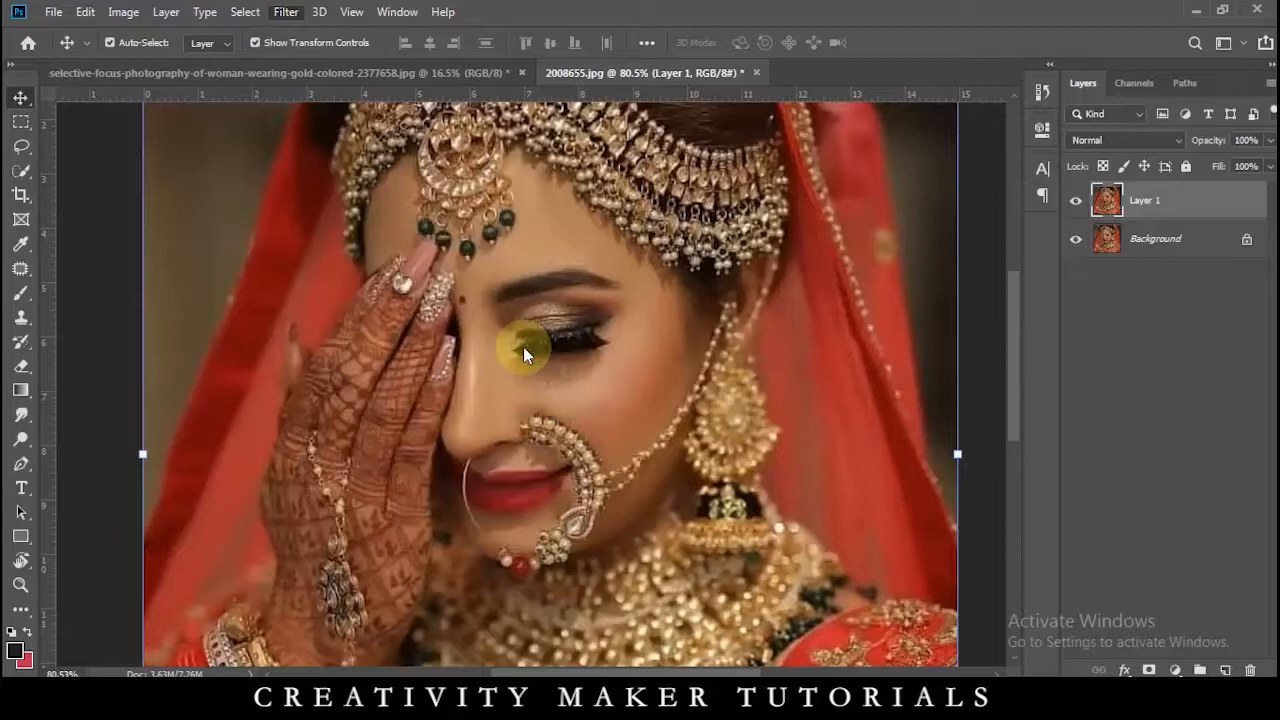
pyautogui.scroll(3, 620, 282)
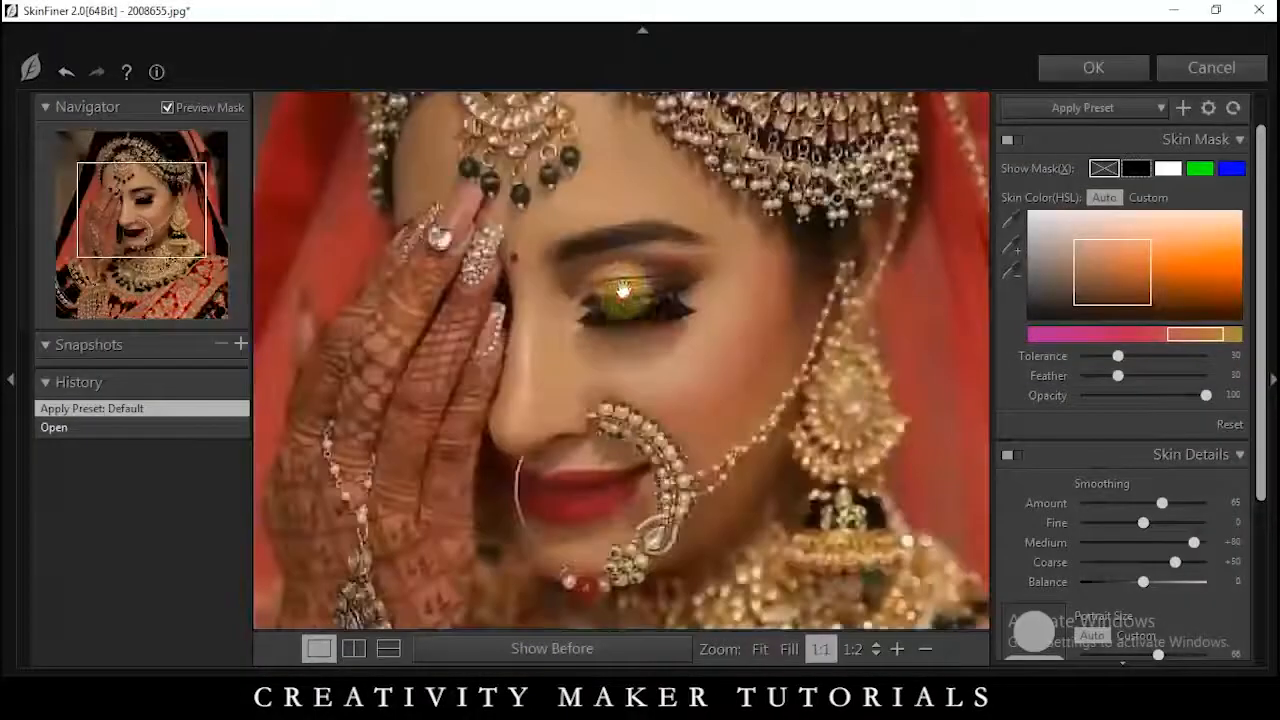
# Step: Apply the Skin Tone-Lightening preset and set the smoothing amount to 83 and fine smoothing to +22
pyautogui.click(1098, 109)
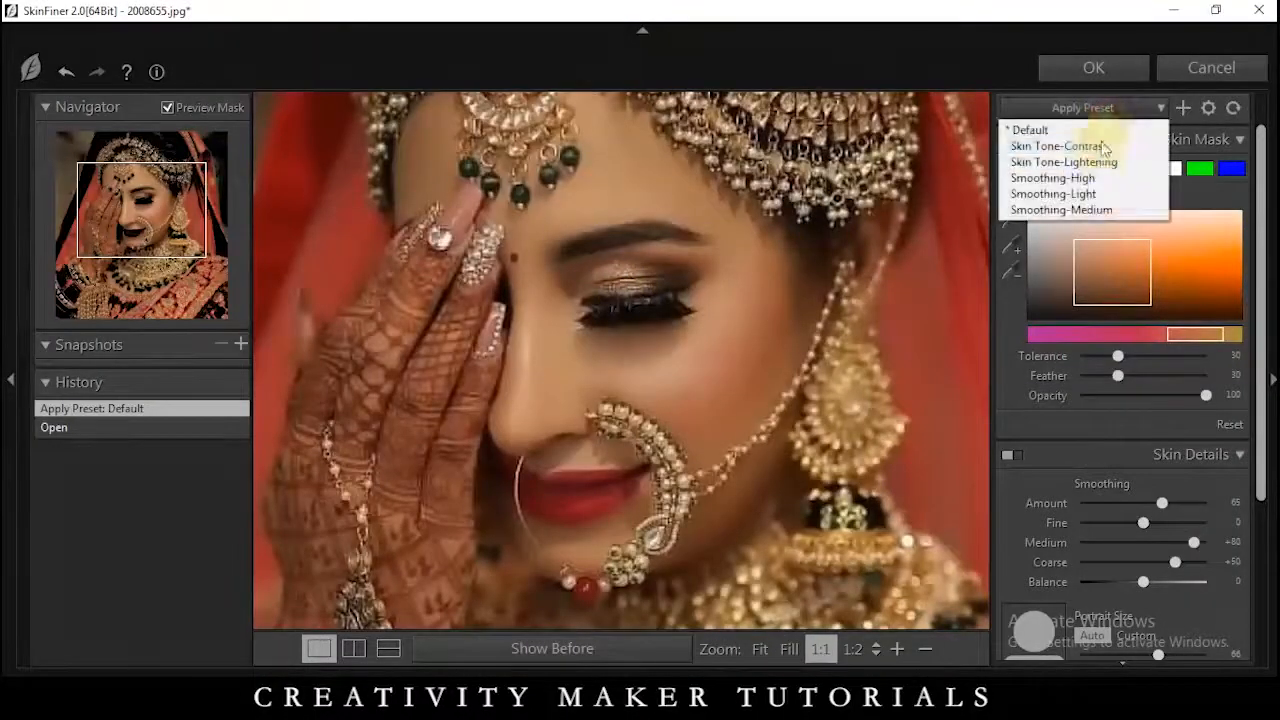
pyautogui.click(1102, 162)
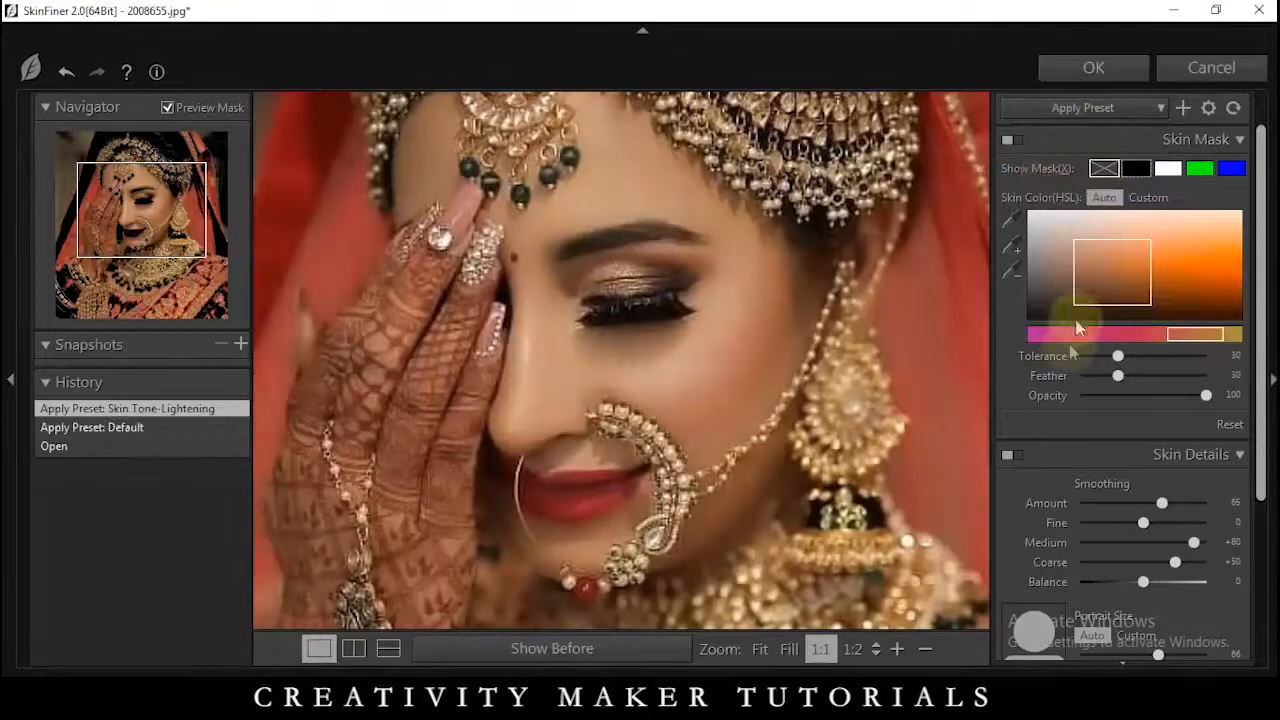
pyautogui.moveTo(1184, 506); pyautogui.dragTo(1157, 520)
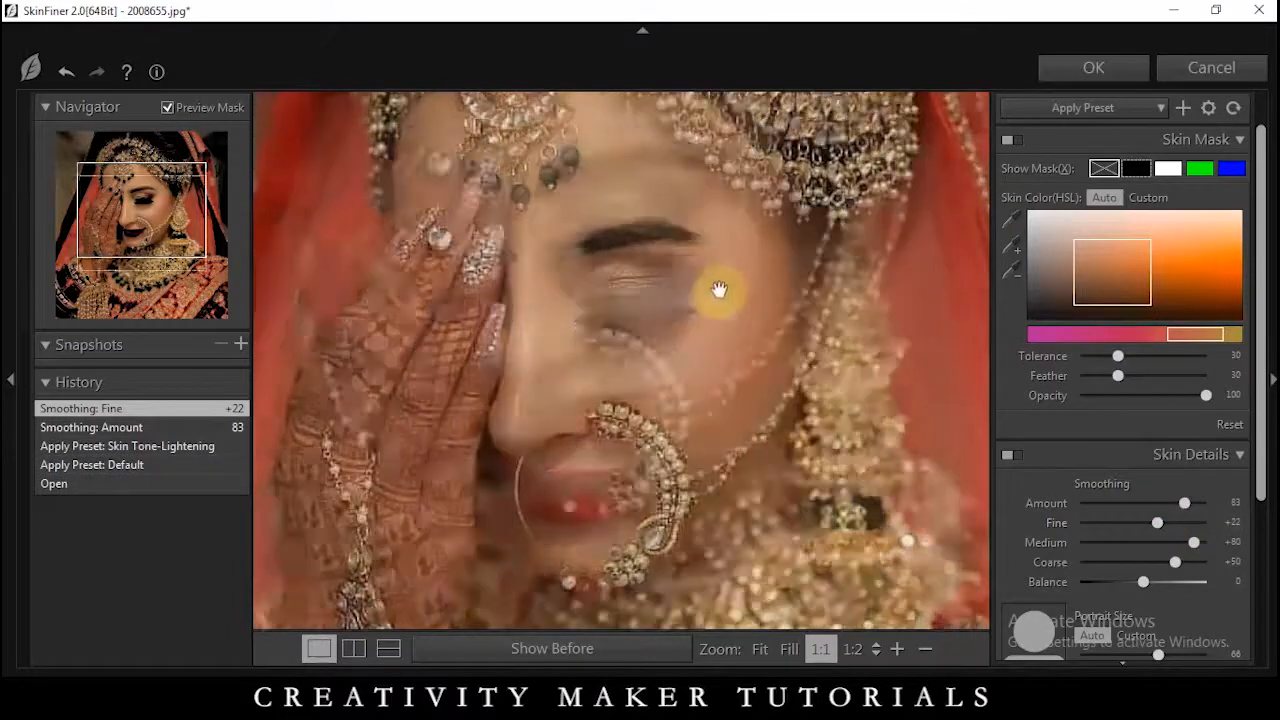
pyautogui.scroll(-5, 719, 289)
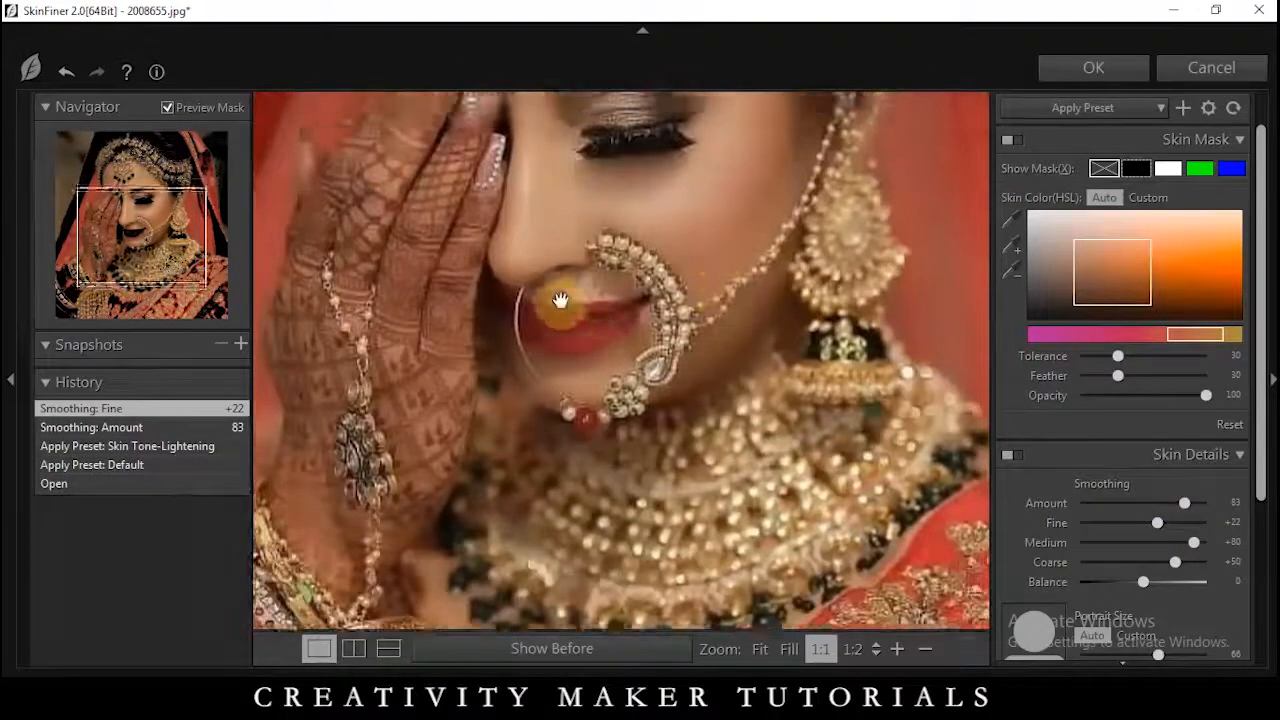
pyautogui.scroll(3, 560, 300)
pyautogui.scroll(-1, 560, 300)
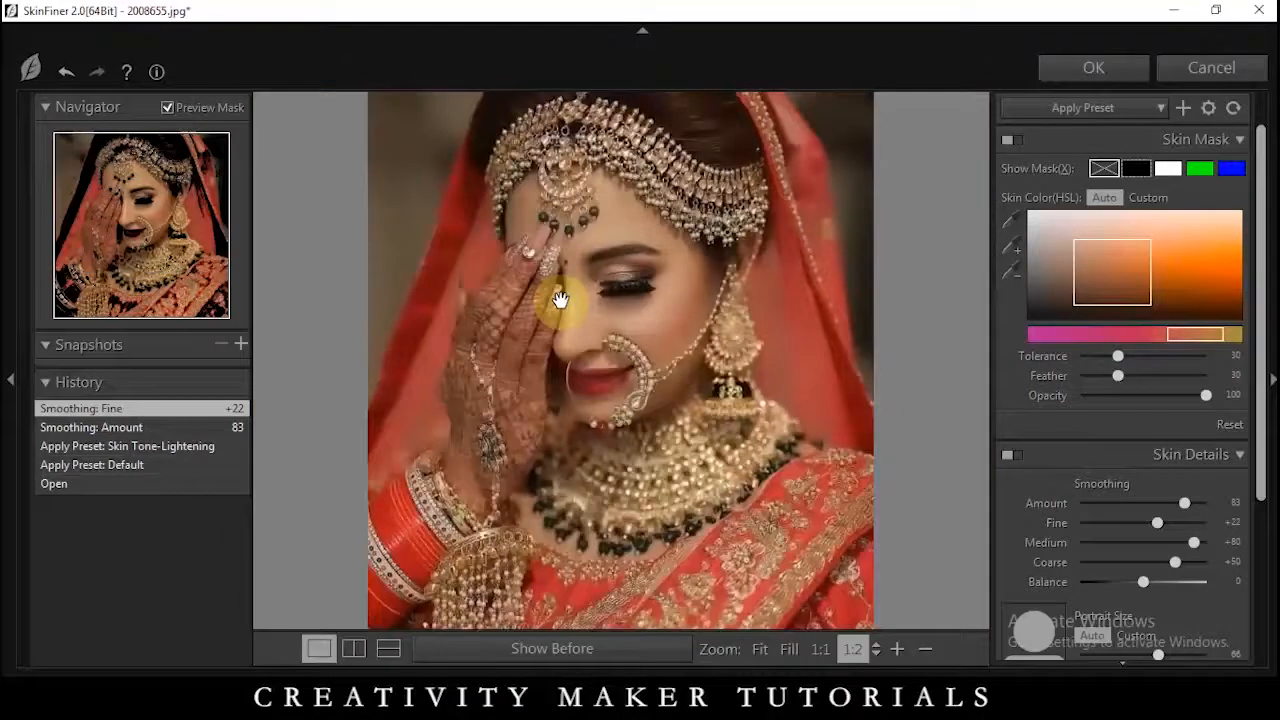
# Step: Shift the skin mask's color range to lighter, less saturated tones and apply SkinFiner to the layer
pyautogui.moveTo(1091, 246)
pyautogui.mouseDown()
pyautogui.moveTo(1083, 232)
pyautogui.moveTo(1011, 243)
pyautogui.moveTo(1229, 263)
pyautogui.moveTo(1091, 254)
pyautogui.moveTo(1108, 263)
pyautogui.mouseUp()
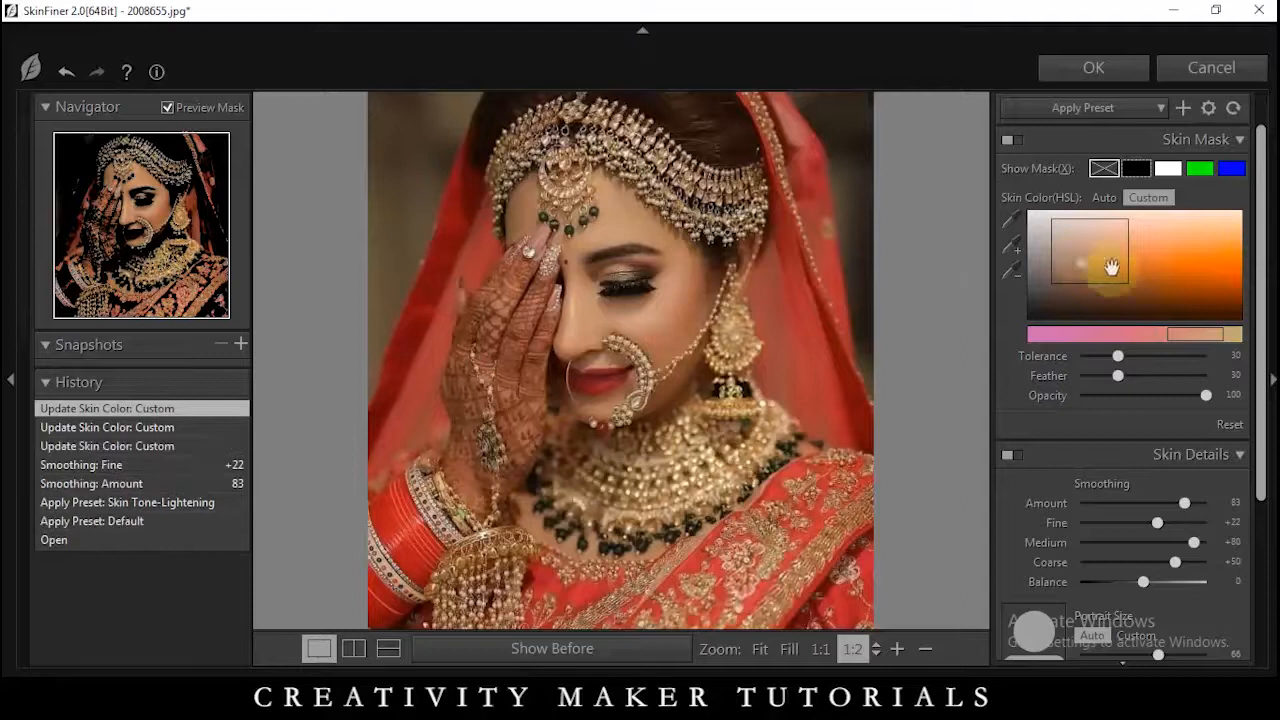
pyautogui.click(642, 319)
pyautogui.click(1080, 107)
pyautogui.click(1094, 163)
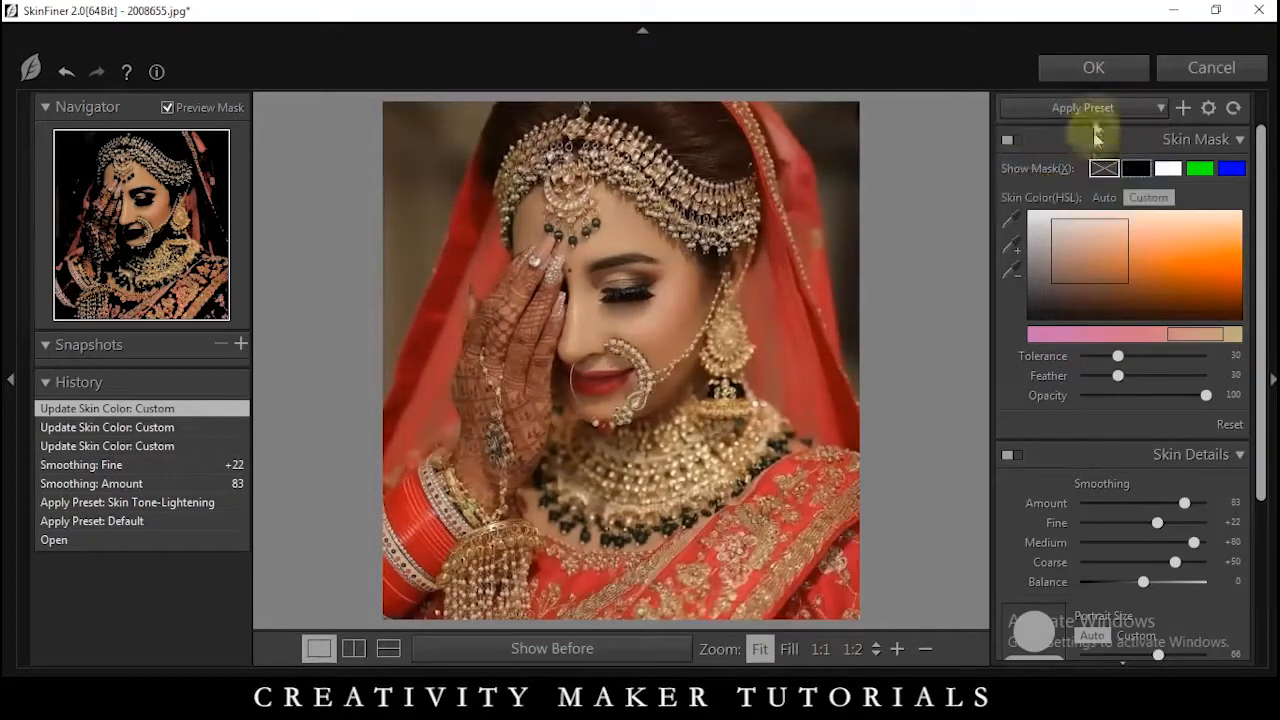
pyautogui.click(1095, 72)
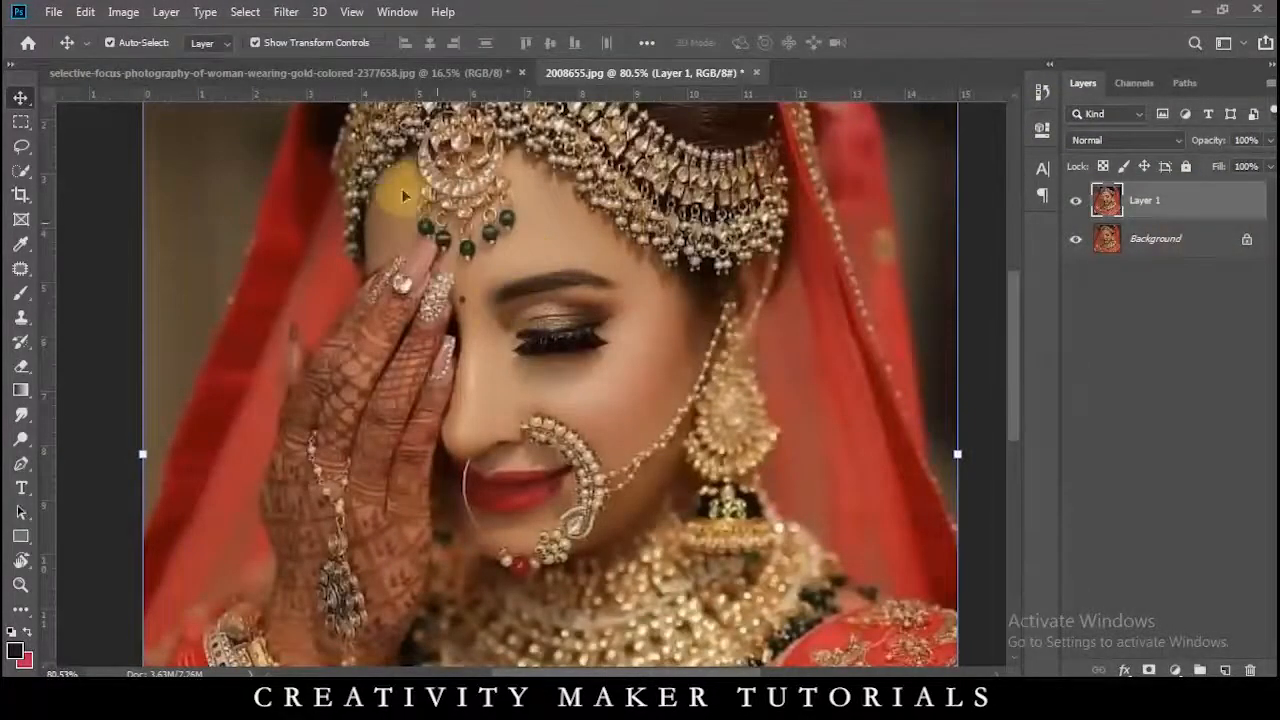
# Step: Open the Camera Raw Filter on Layer 1 and set the temperature to +10 and contrast to -13
pyautogui.click(287, 12)
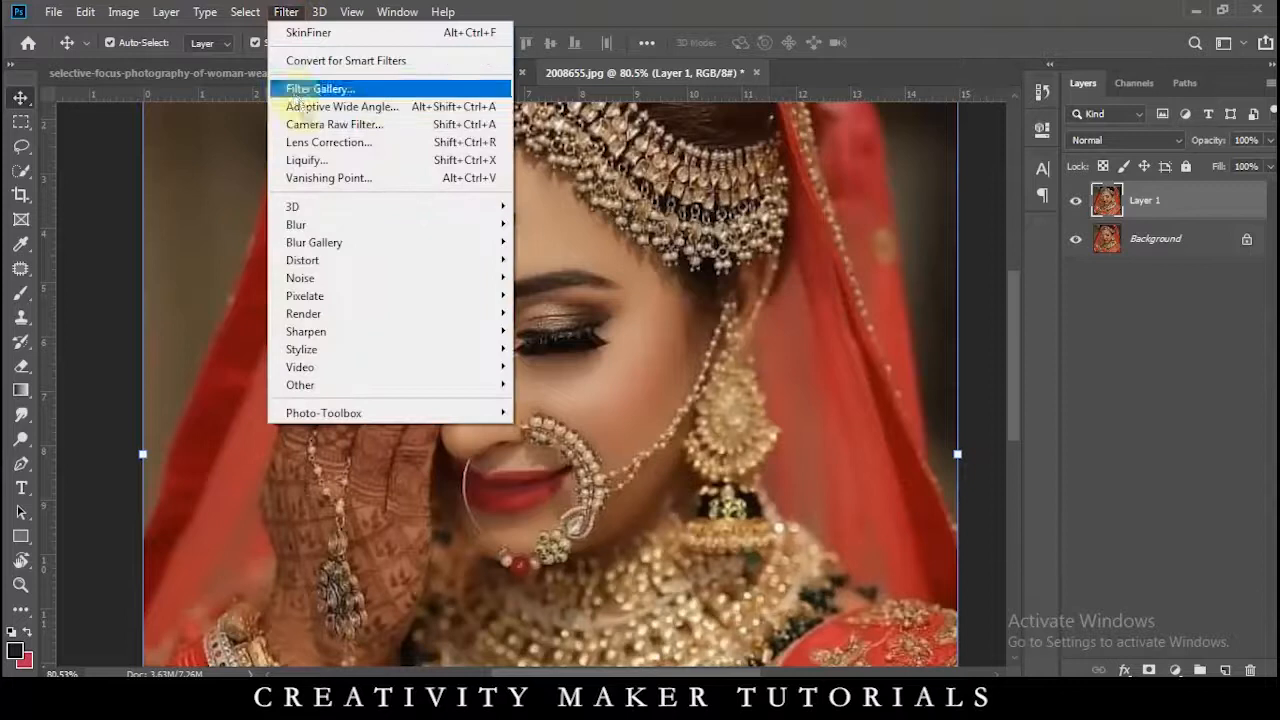
pyautogui.click(313, 128)
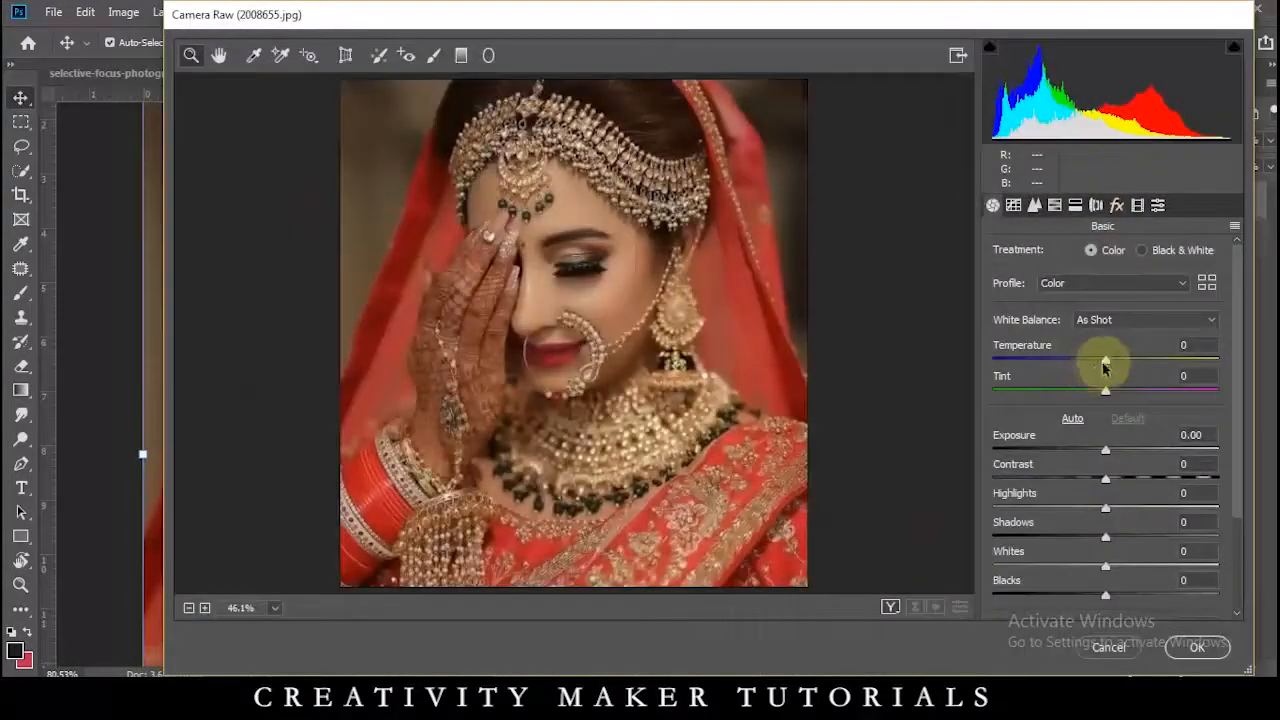
pyautogui.moveTo(1121, 370); pyautogui.dragTo(1122, 369)
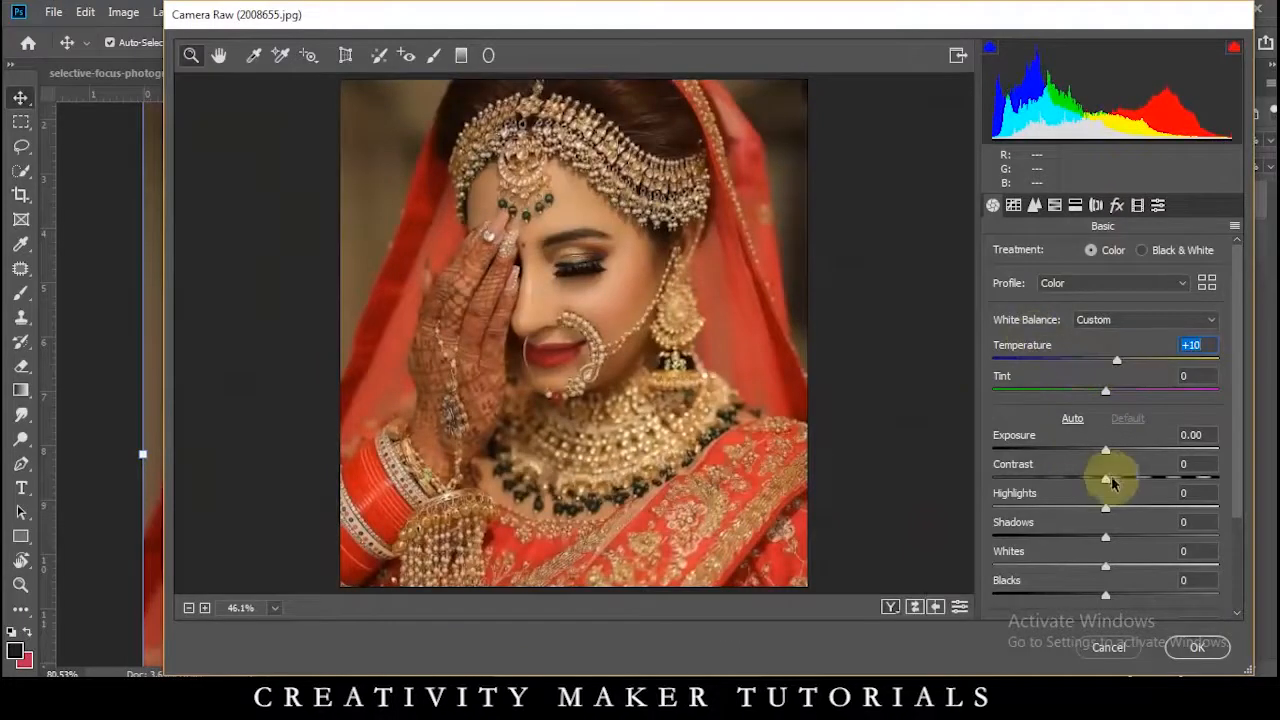
pyautogui.moveTo(1108, 481); pyautogui.dragTo(1092, 478)
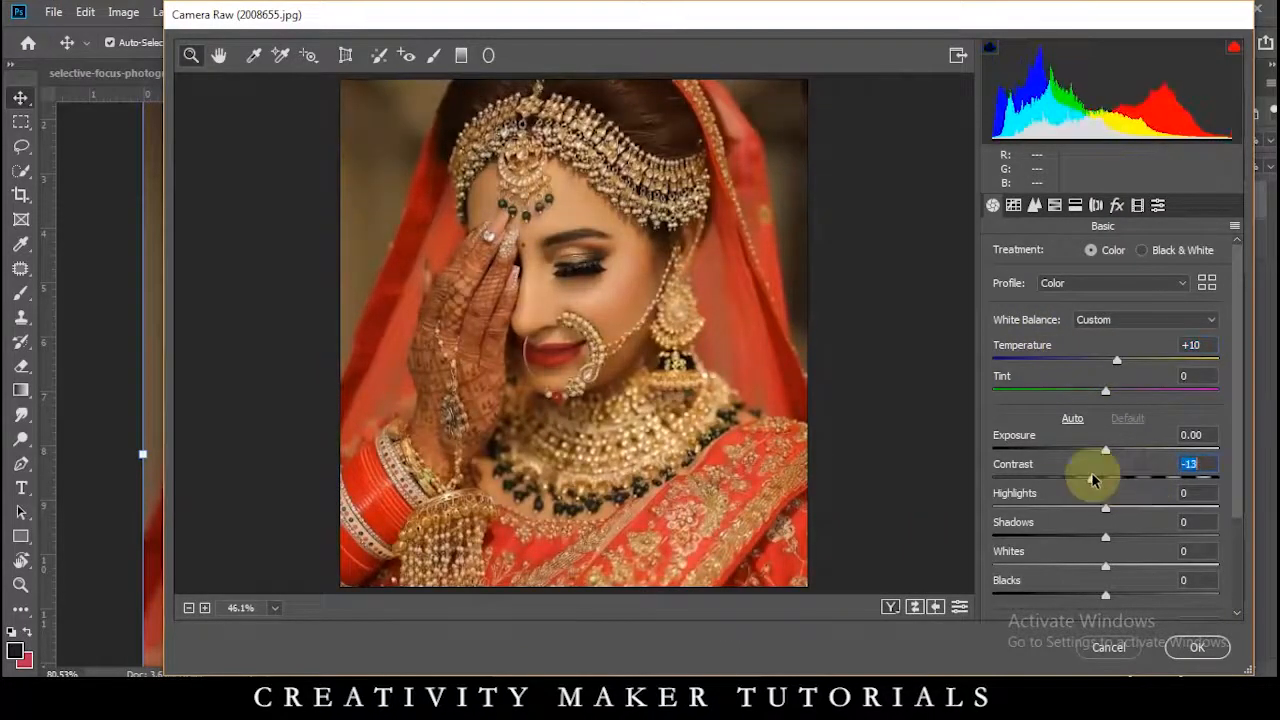
# Step: Set the clarity to +51, whites to +13 and shadows to +38
pyautogui.scroll(-3, 1129, 524)
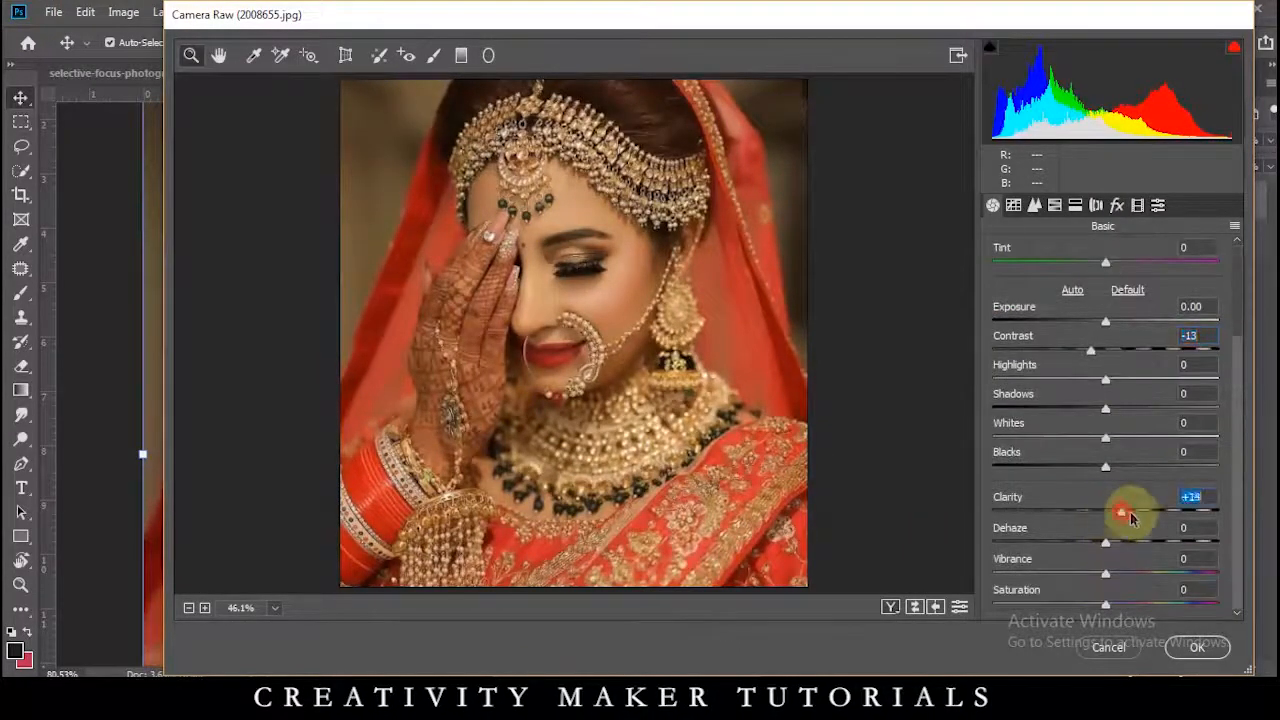
pyautogui.moveTo(1130, 515); pyautogui.dragTo(1150, 517)
pyautogui.moveTo(1106, 437); pyautogui.dragTo(1166, 466)
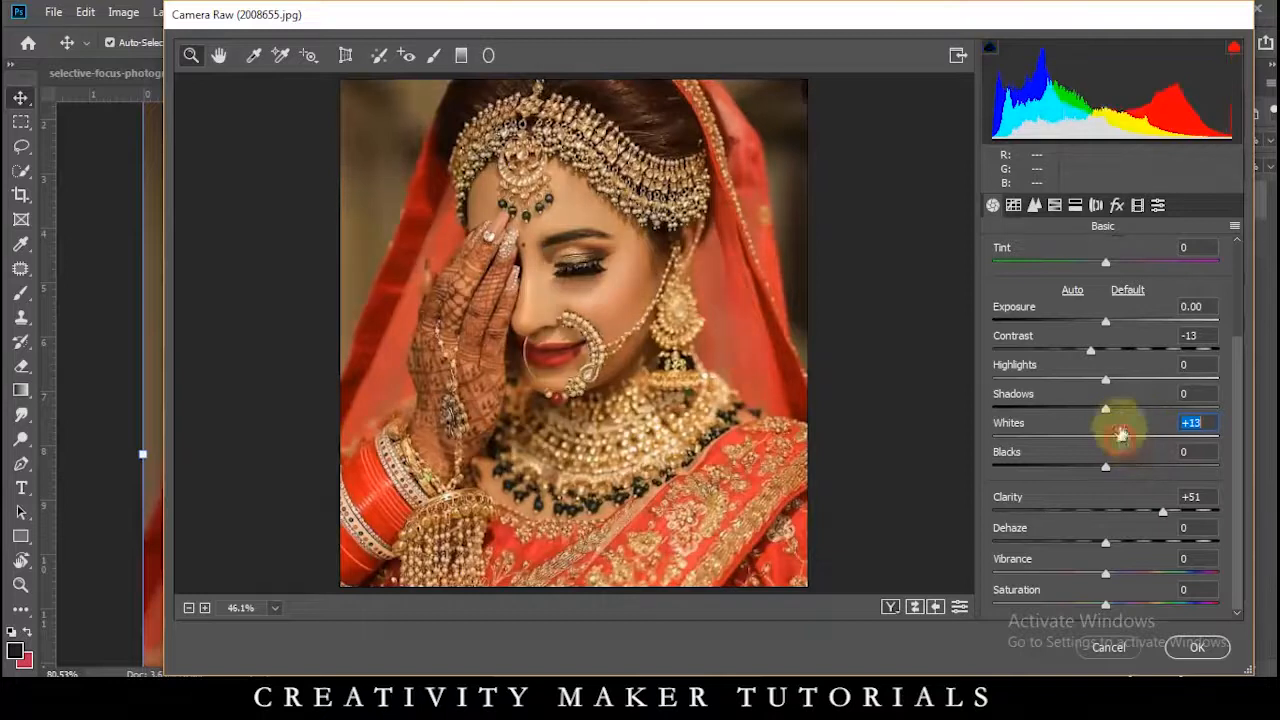
pyautogui.moveTo(1158, 428)
pyautogui.mouseDown()
pyautogui.moveTo(1094, 414)
pyautogui.moveTo(1155, 440)
pyautogui.mouseUp()
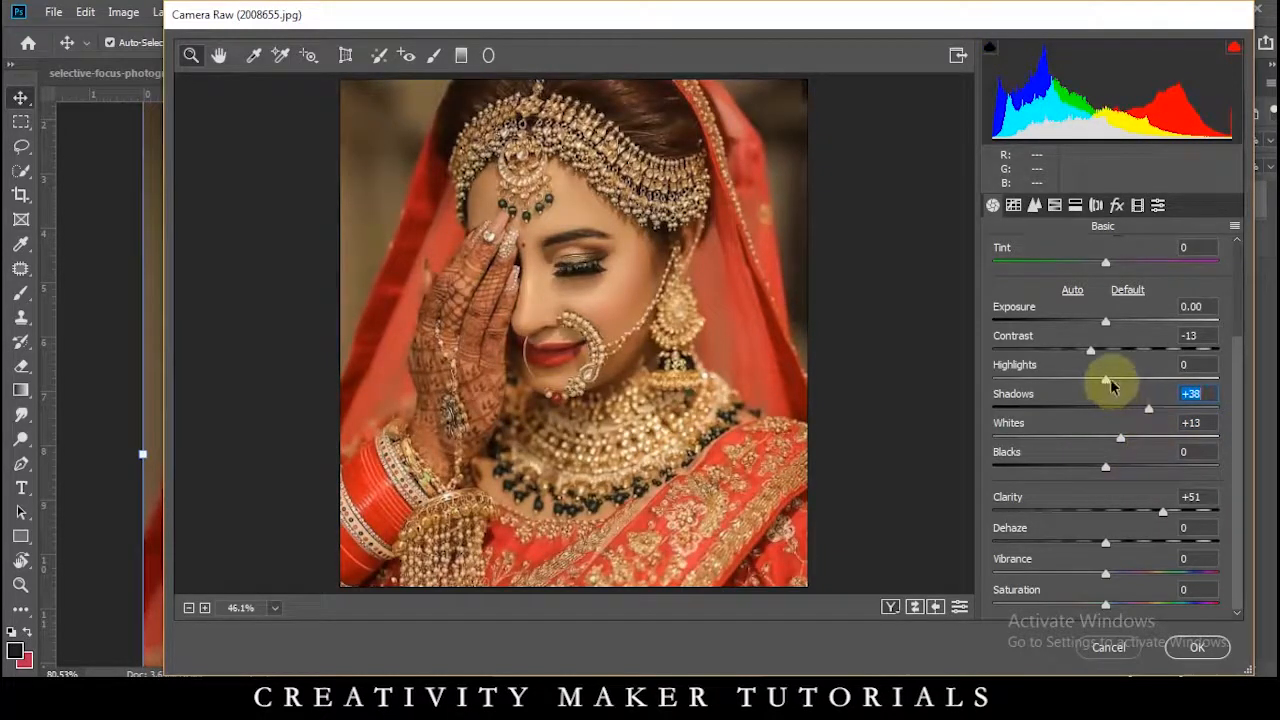
# Step: Set the HSL saturation of the reds to +66, yellows to +88 and greens to +58, and apply the filter
pyautogui.click(1054, 205)
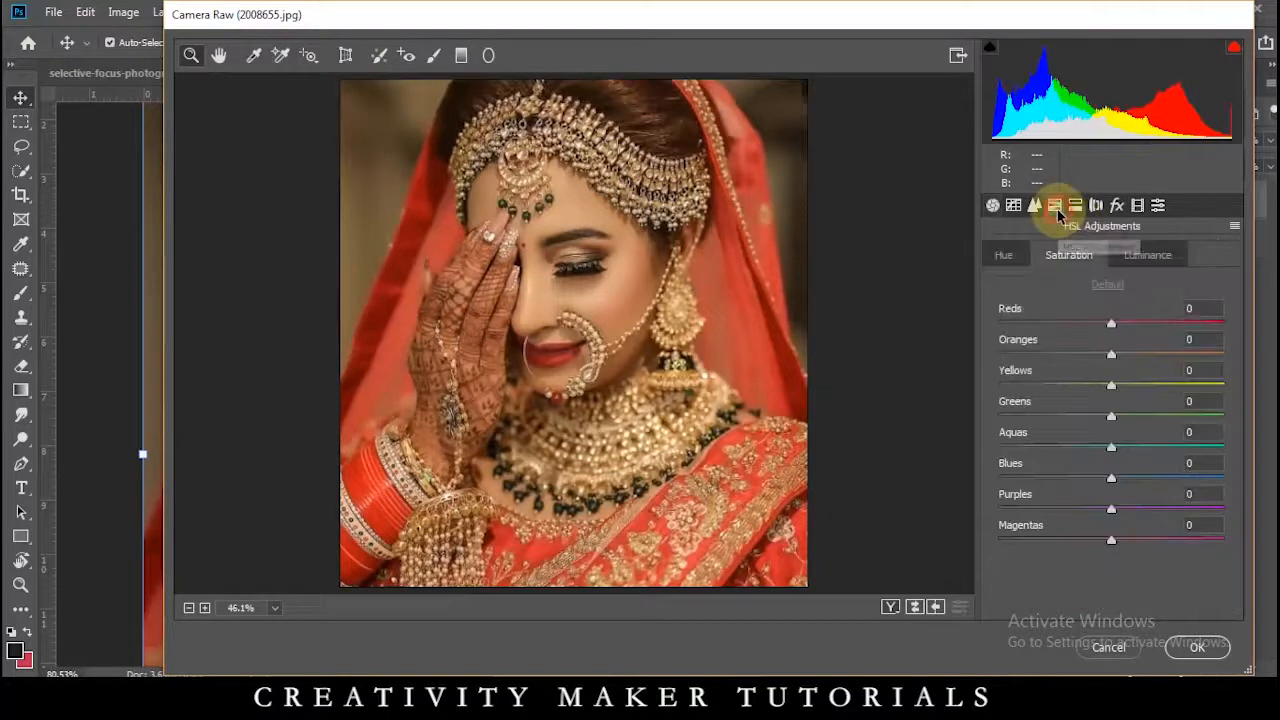
pyautogui.moveTo(1145, 330); pyautogui.dragTo(1184, 345)
pyautogui.moveTo(1113, 387); pyautogui.dragTo(1170, 397)
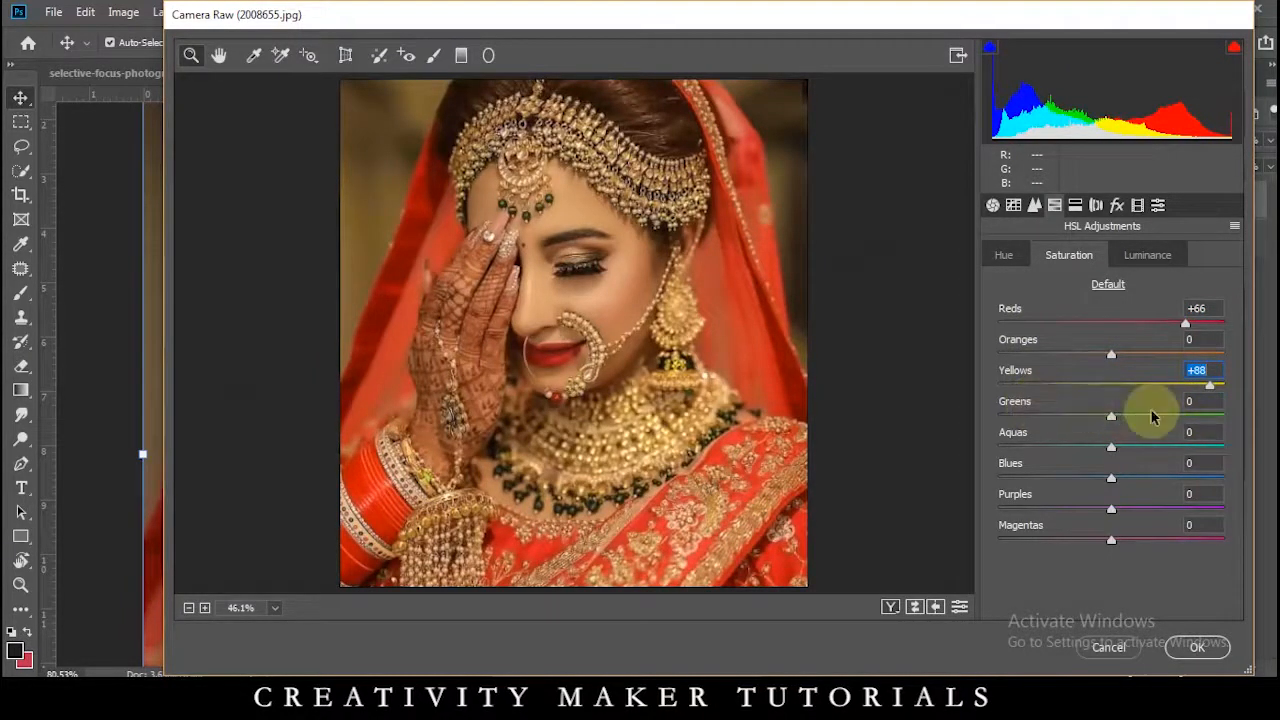
pyautogui.moveTo(1118, 421); pyautogui.dragTo(1178, 430)
pyautogui.scroll(-1, 562, 413)
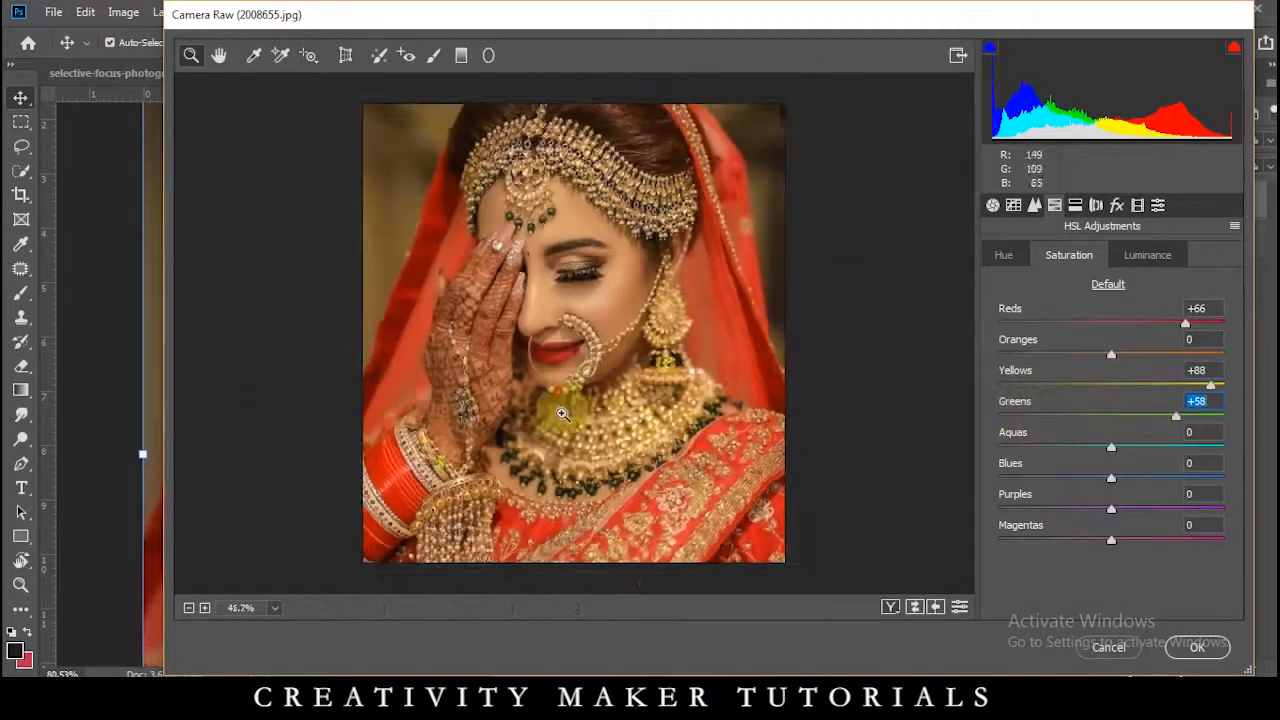
pyautogui.click(1190, 647)
# Step: Compare the retouched bride portrait with the original, overall and close up on the face, by repeatedly hiding and showing Layer 1
pyautogui.scroll(-6, 880, 348)
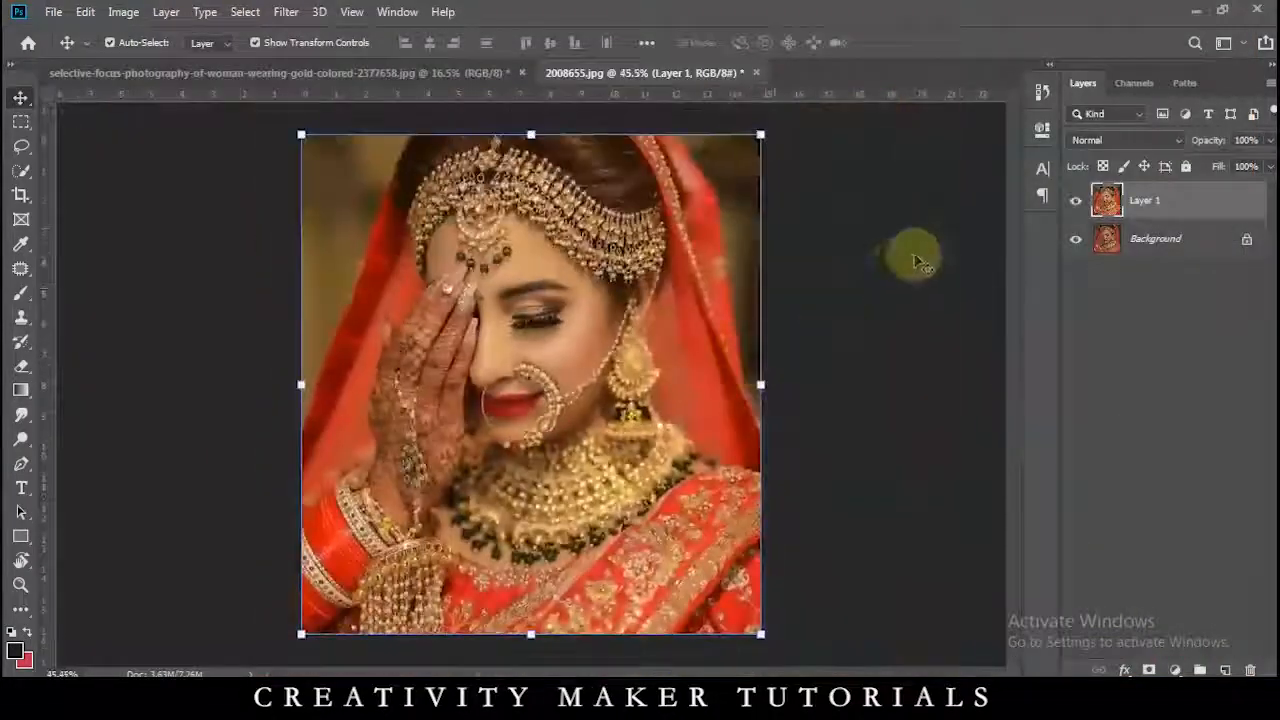
pyautogui.click(1075, 203)
pyautogui.click(1070, 207)
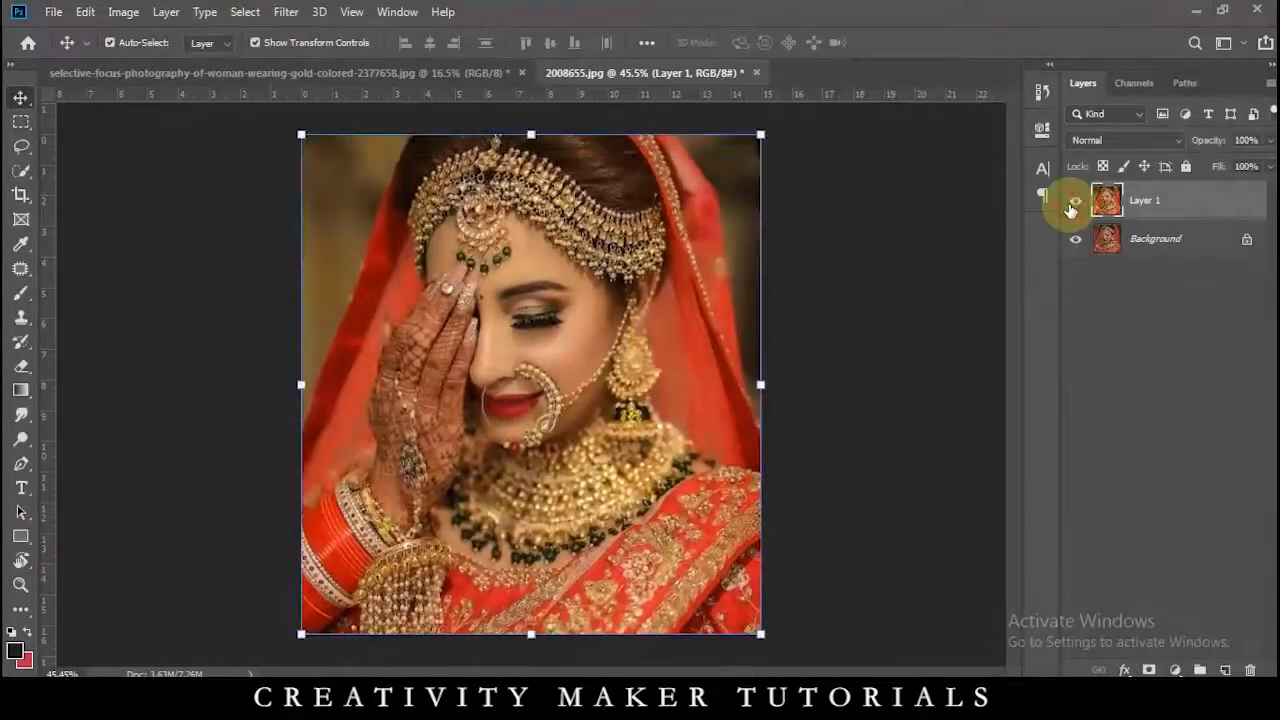
pyautogui.click(1070, 209)
pyautogui.click(1070, 207)
pyautogui.click(1070, 207)
pyautogui.click(1070, 207)
pyautogui.scroll(5, 656, 293)
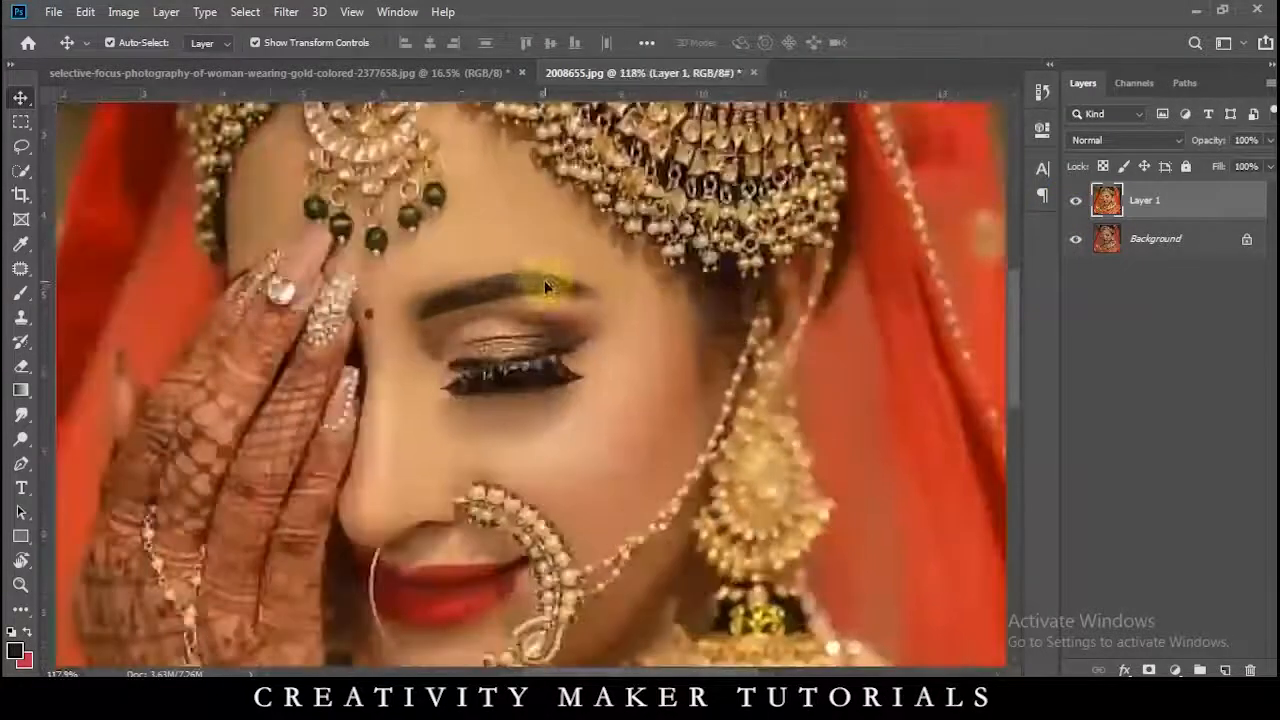
pyautogui.click(1076, 203)
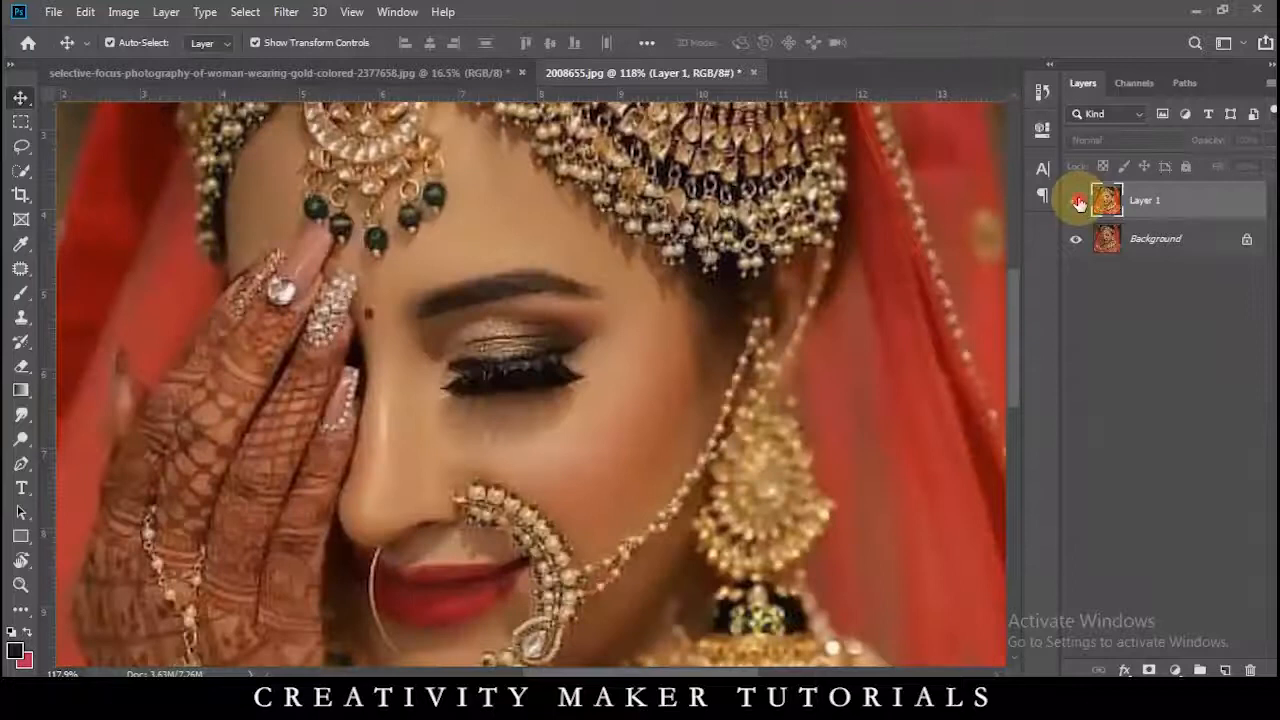
pyautogui.click(1077, 203)
pyautogui.scroll(-5, 583, 381)
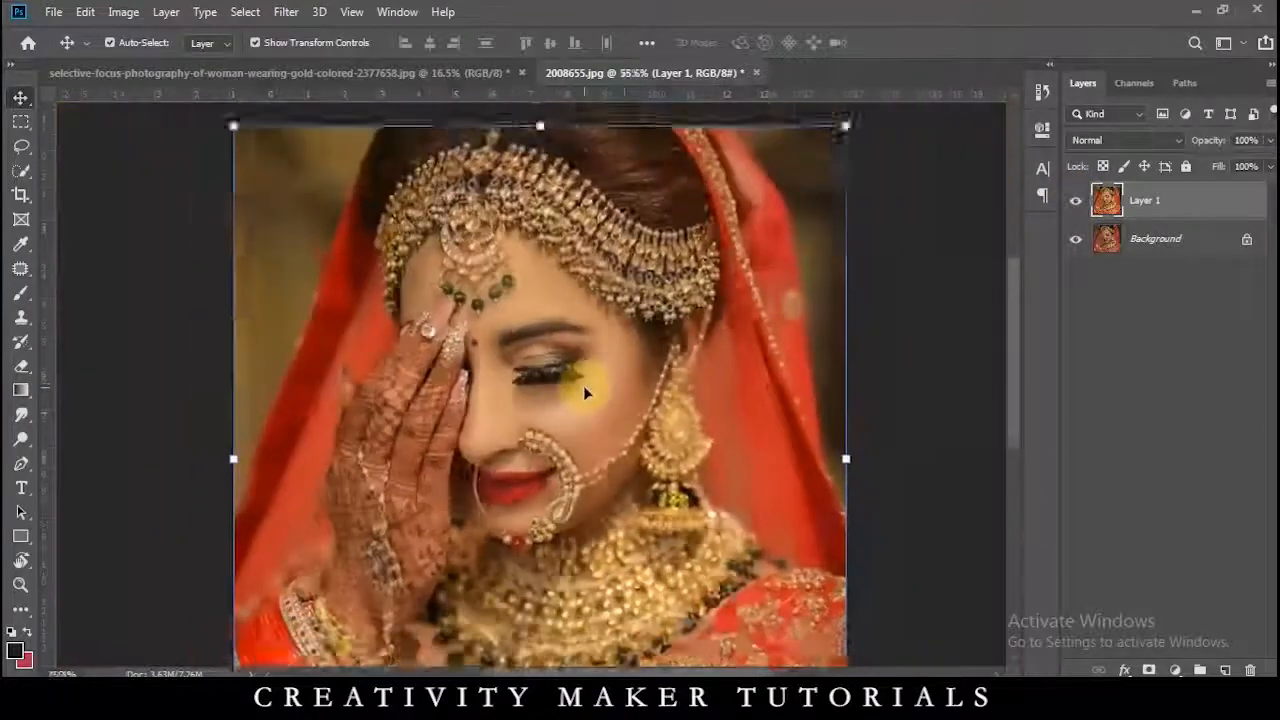
# Step: Close the 2008655 document and return to the Wedding Png Frame folder in File Explorer
pyautogui.click(747, 77)
pyautogui.click(640, 272)
pyautogui.moveTo(440, 700)
pyautogui.click(543, 620)
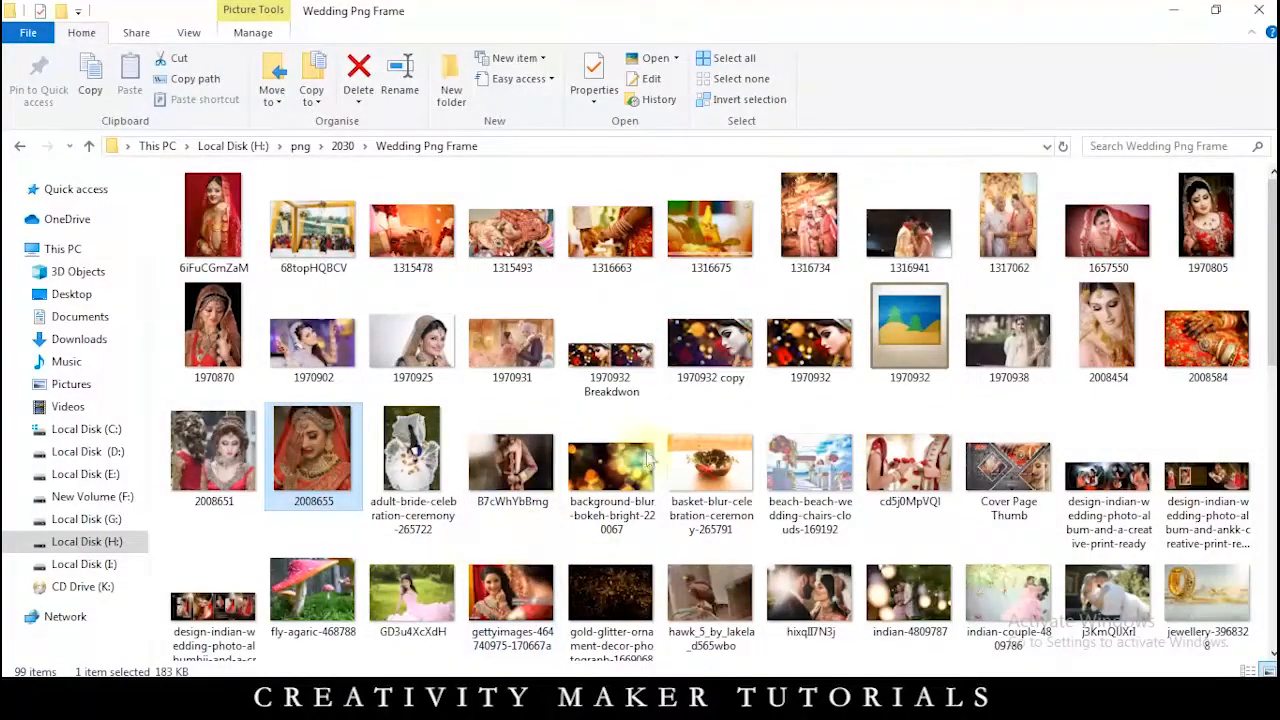
# Step: Open the 1970932 photo of the bride in profile in Adobe Photoshop CC 2019 and duplicate its Background layer
pyautogui.doubleClick(790, 350)
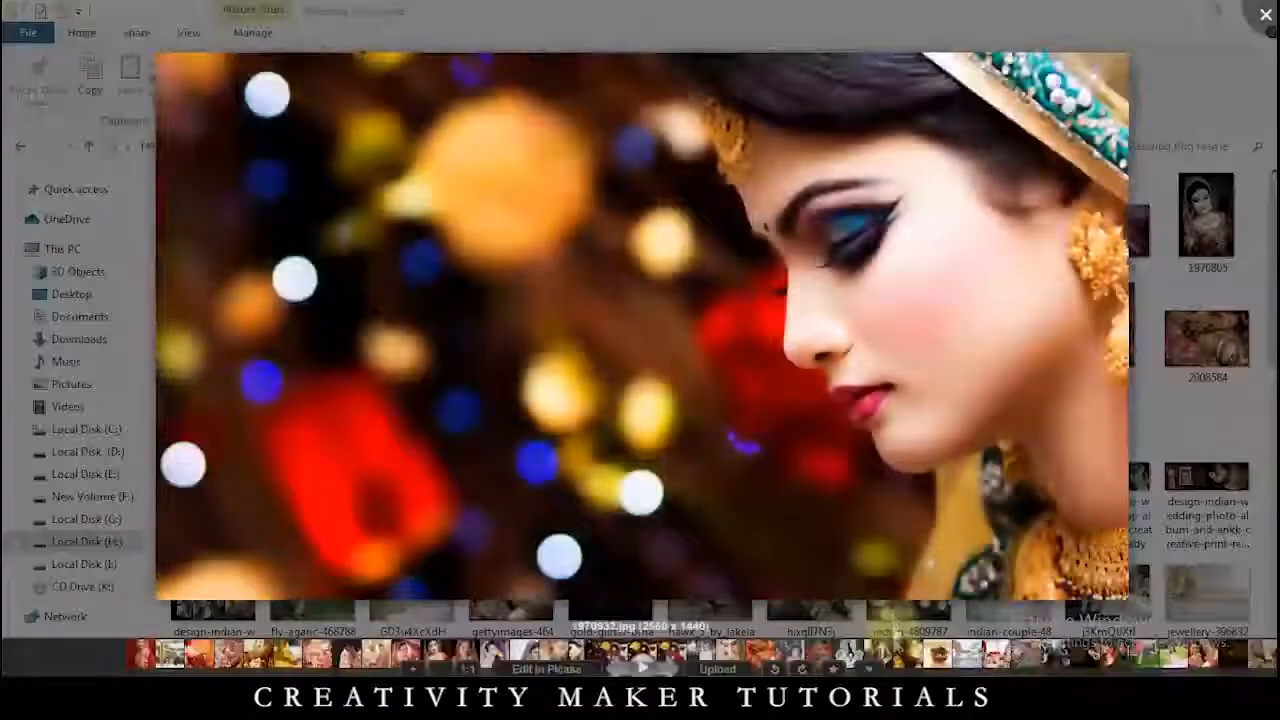
pyautogui.click(869, 669)
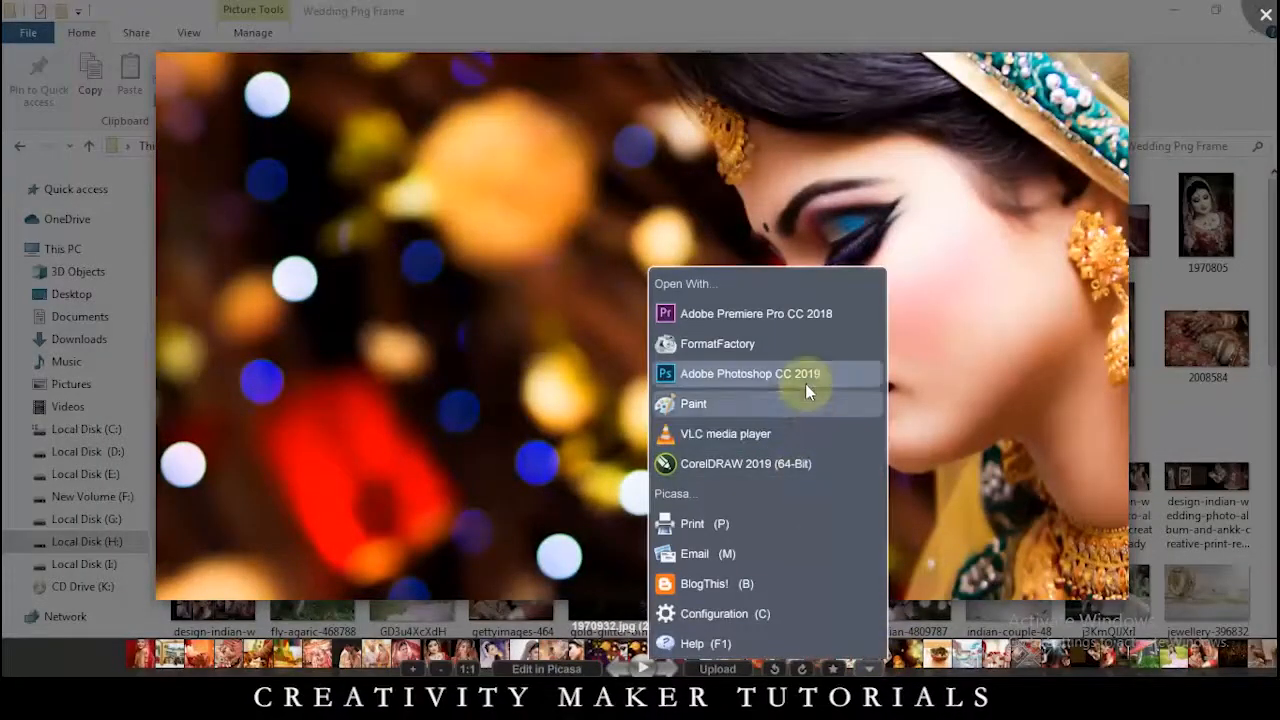
pyautogui.click(805, 383)
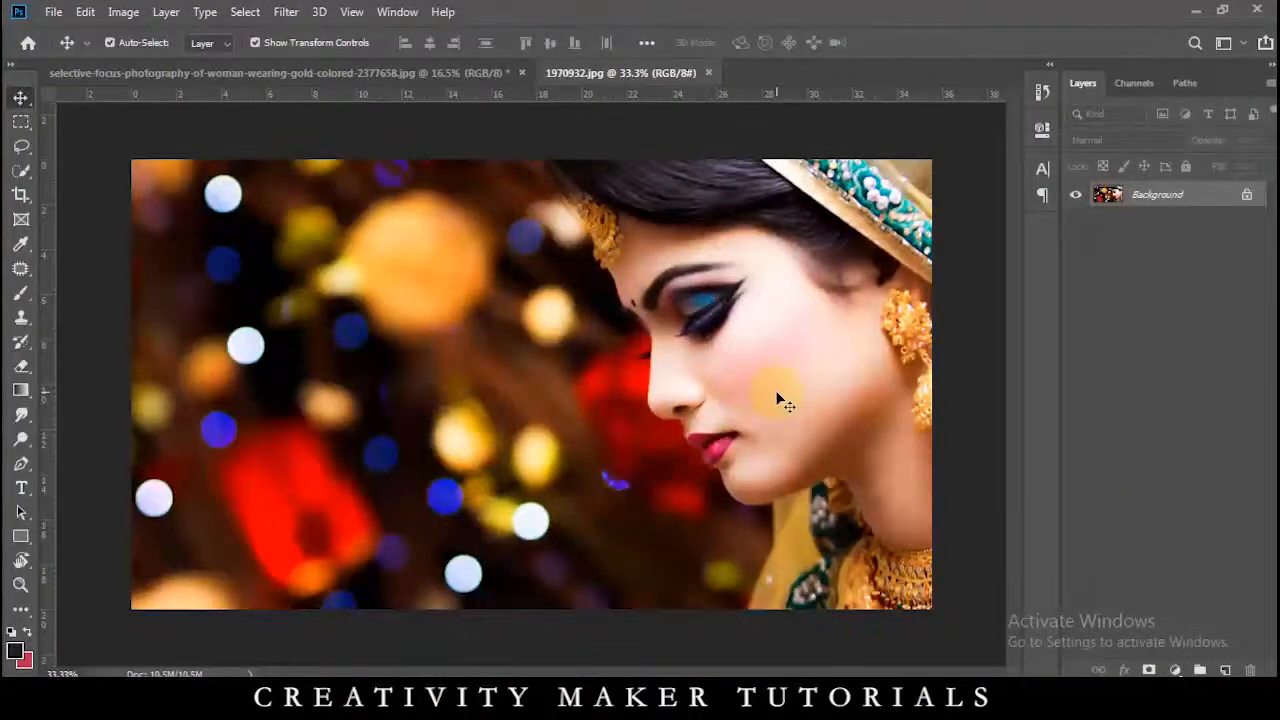
pyautogui.hotkey('ctrl', 'j')
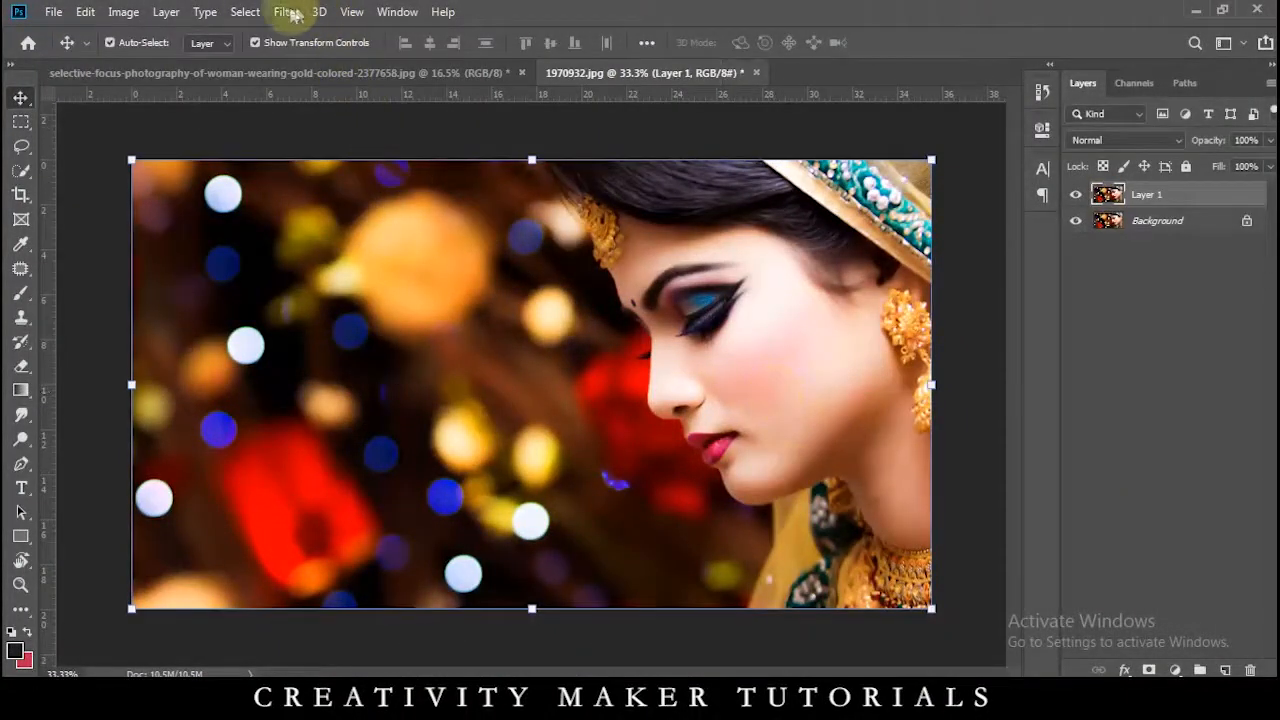
# Step: Open the Camera Raw Filter on the copy and set the HSL saturation of the oranges and yellows to -100
pyautogui.click(288, 14)
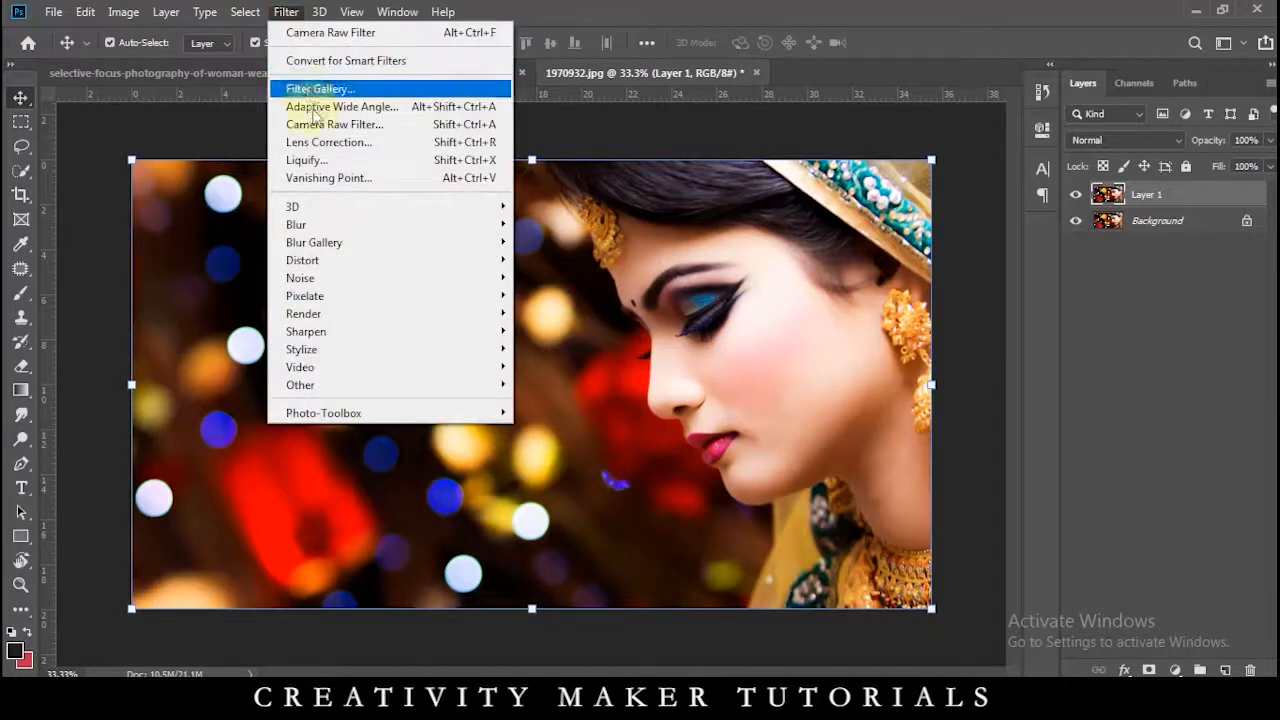
pyautogui.click(400, 124)
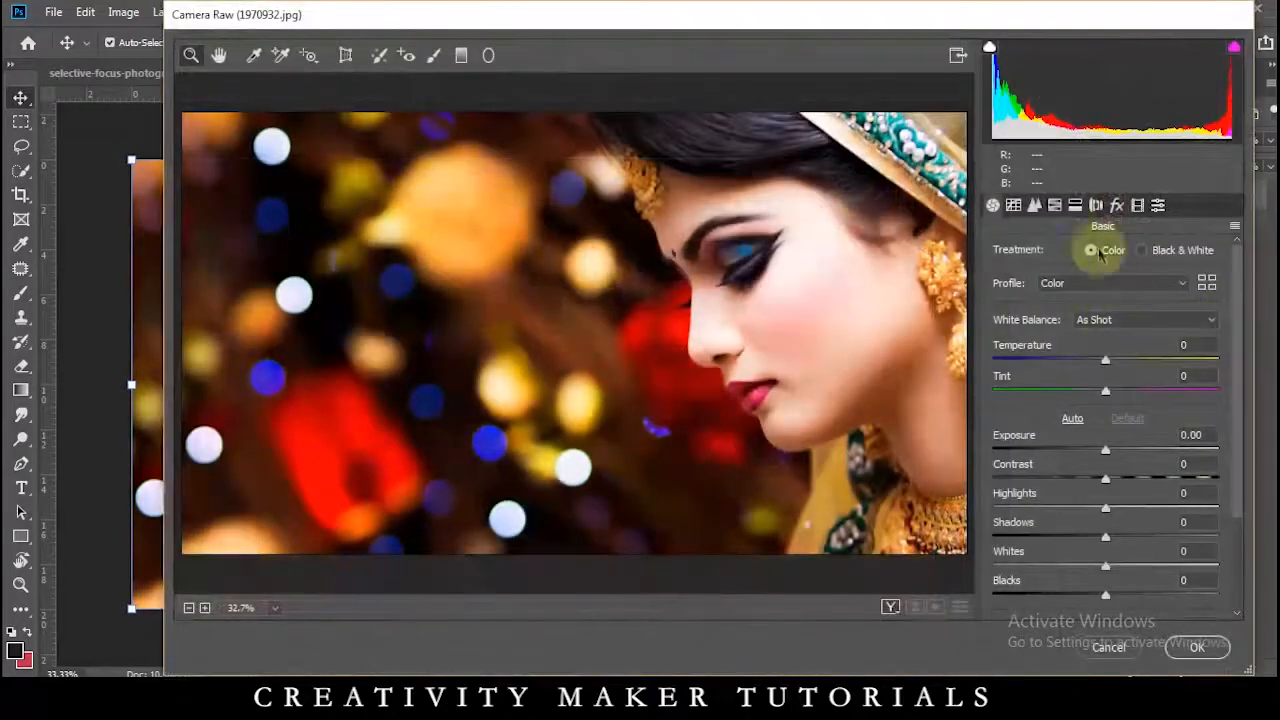
pyautogui.click(1058, 207)
pyautogui.moveTo(1112, 355); pyautogui.dragTo(1012, 358)
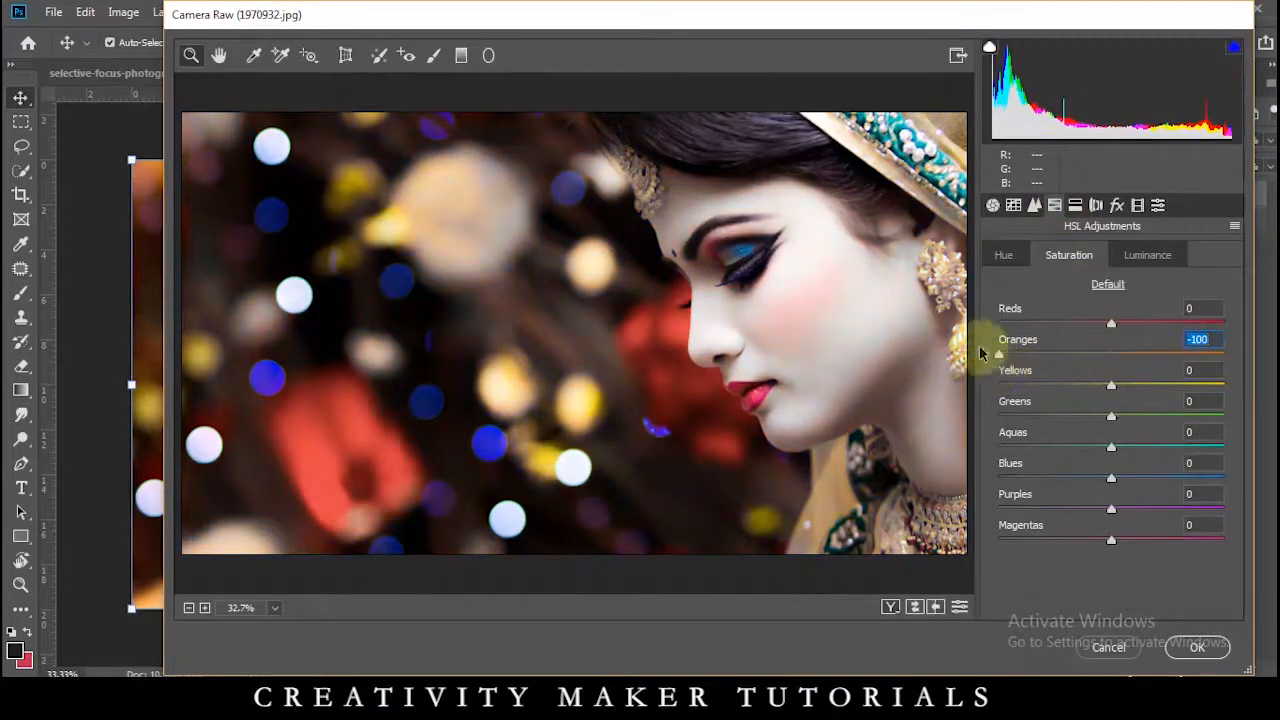
pyautogui.moveTo(1108, 390); pyautogui.dragTo(953, 395)
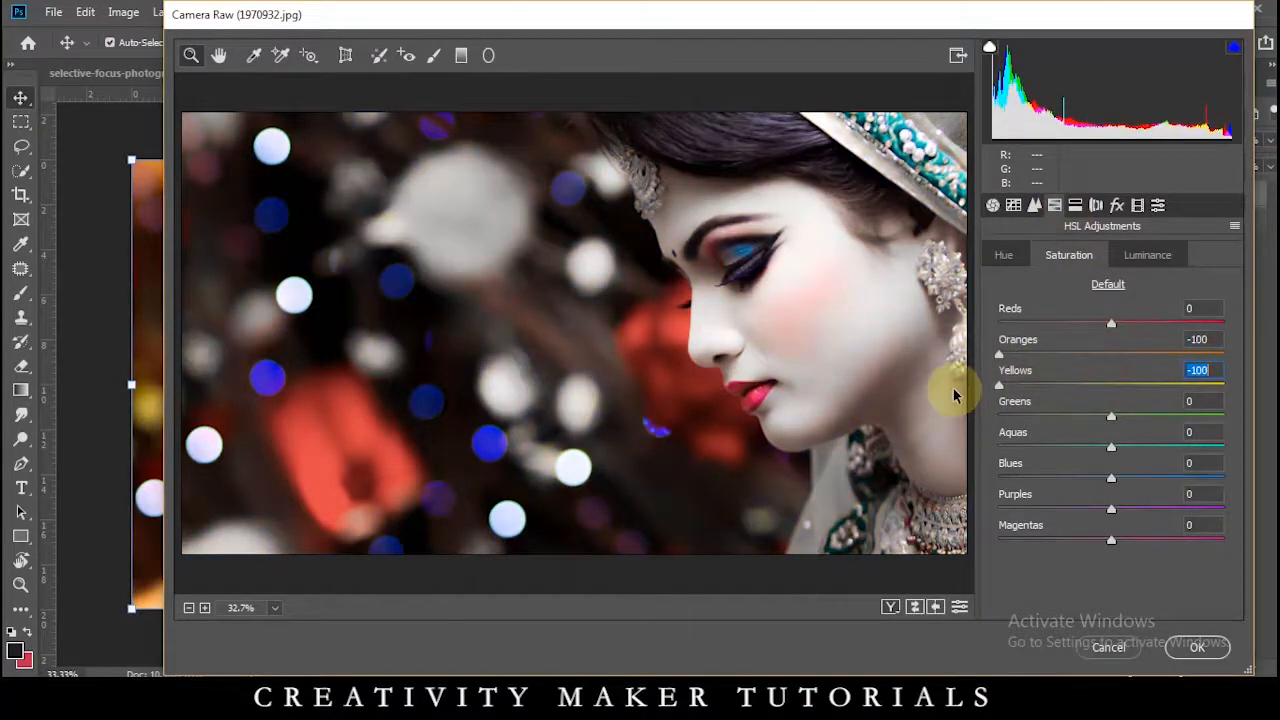
# Step: Set the HSL saturation of the greens to +100, aquas to -52, blues to +100 and purples to +32, and apply the filter
pyautogui.moveTo(1112, 420); pyautogui.dragTo(1265, 425)
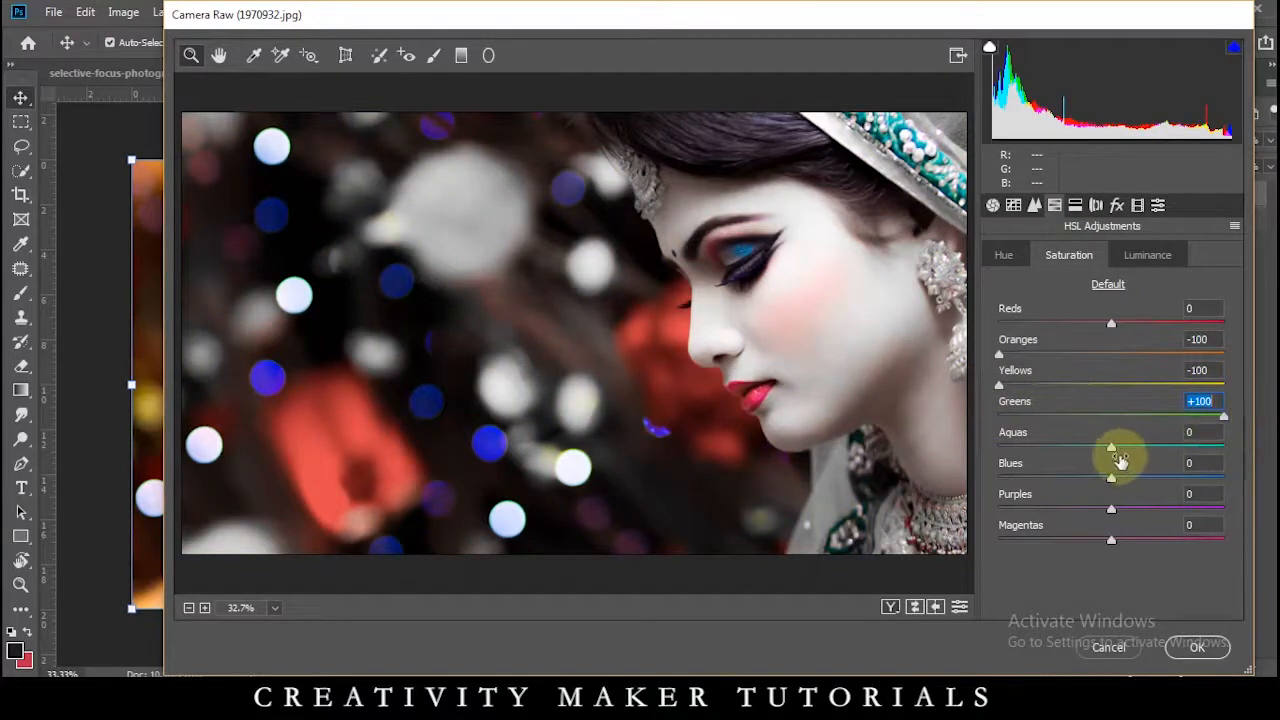
pyautogui.moveTo(1131, 453); pyautogui.dragTo(1055, 443)
pyautogui.moveTo(1113, 482); pyautogui.dragTo(1224, 480)
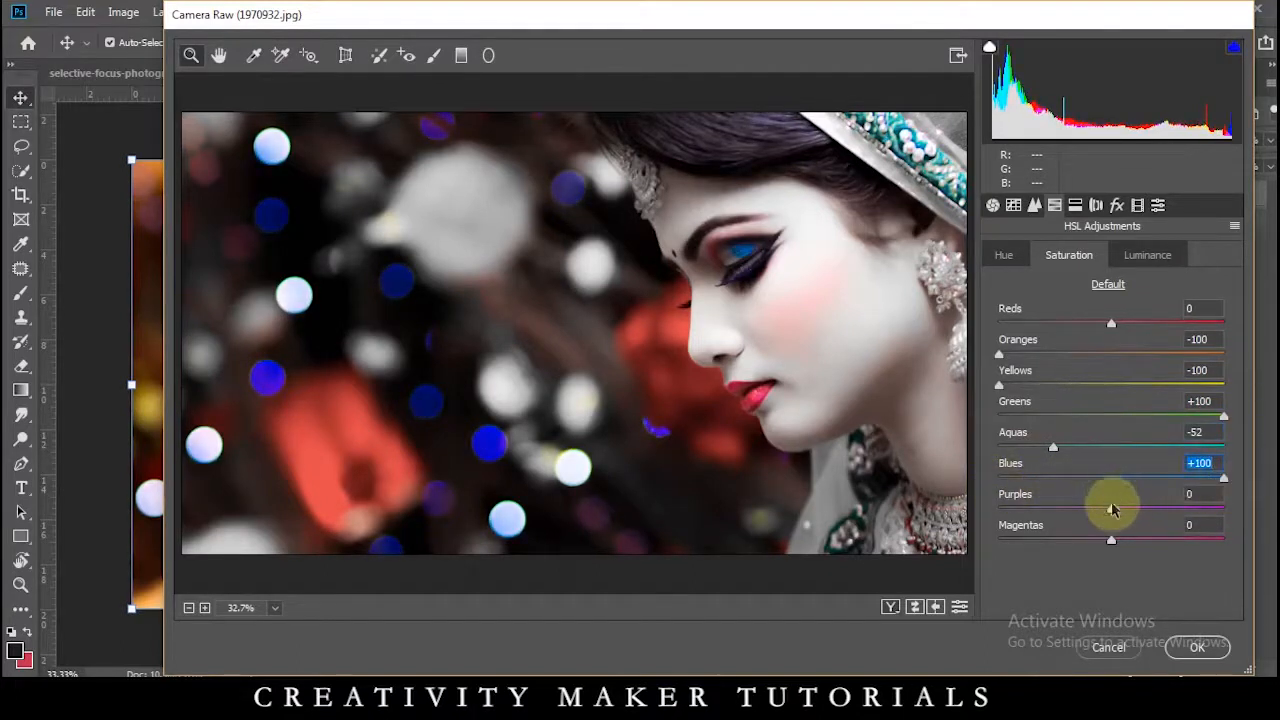
pyautogui.moveTo(1118, 513); pyautogui.dragTo(1165, 510)
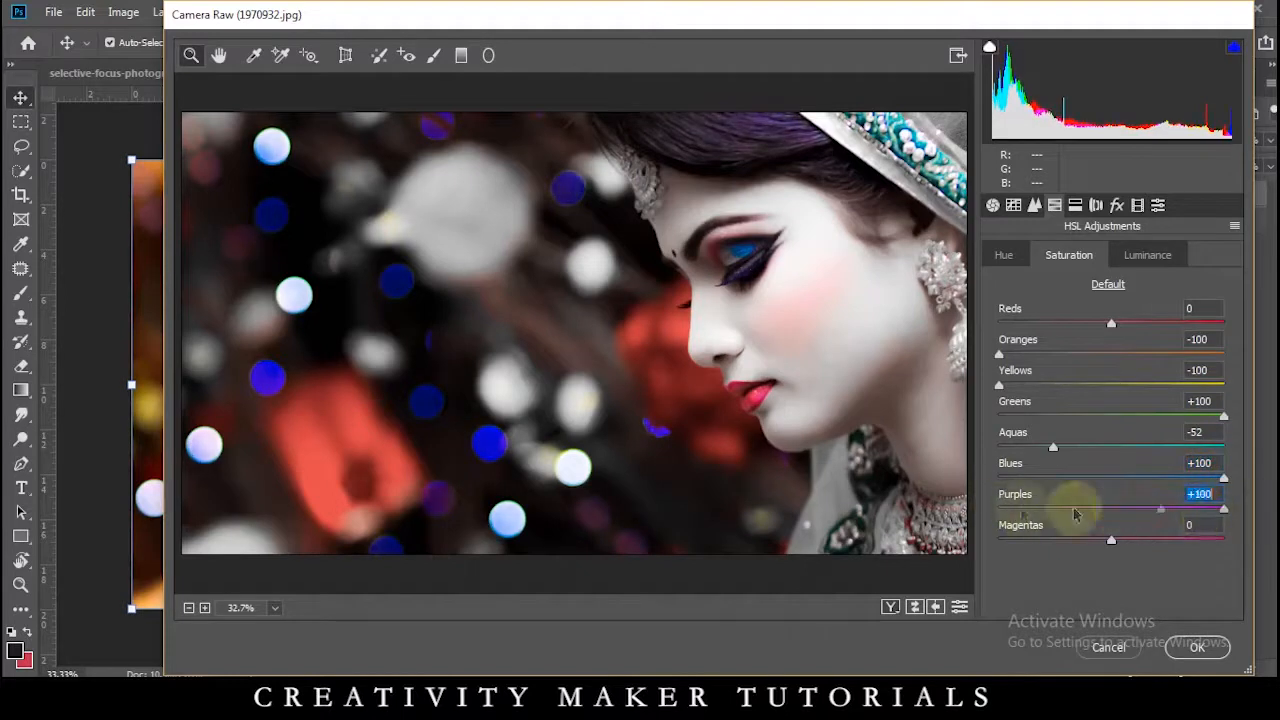
pyautogui.moveTo(1224, 509); pyautogui.dragTo(1148, 511)
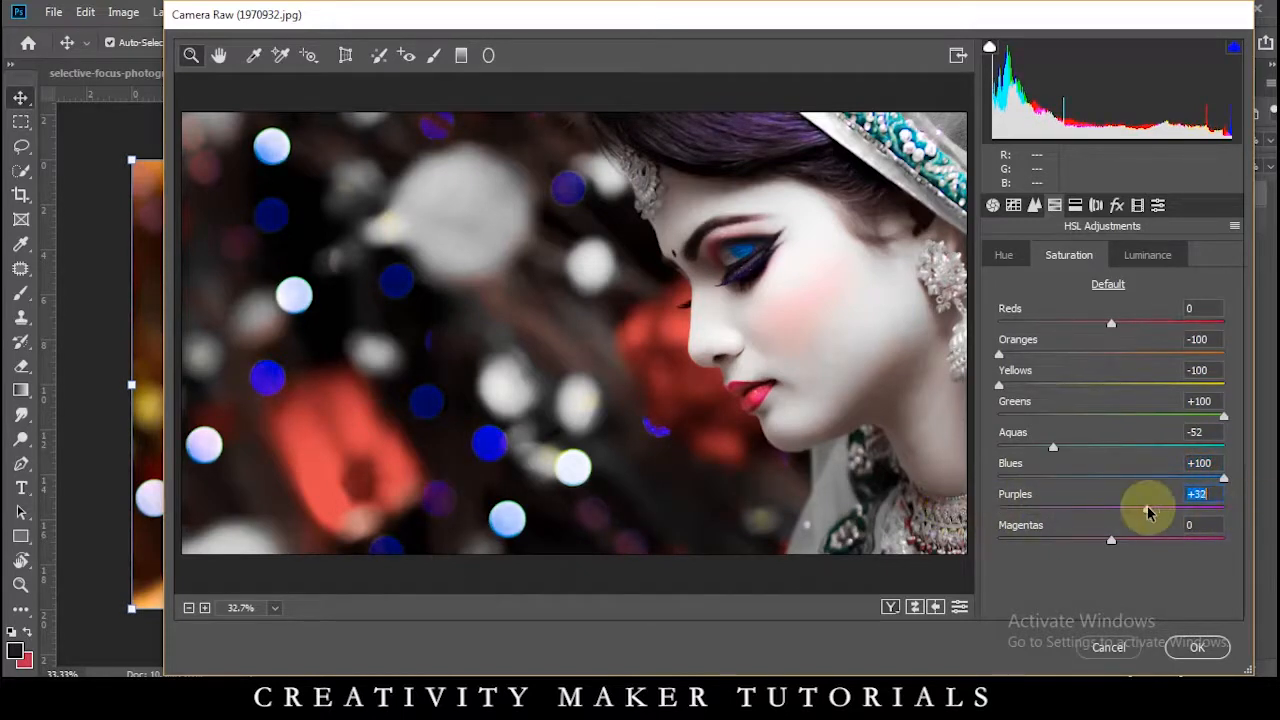
pyautogui.click(1195, 647)
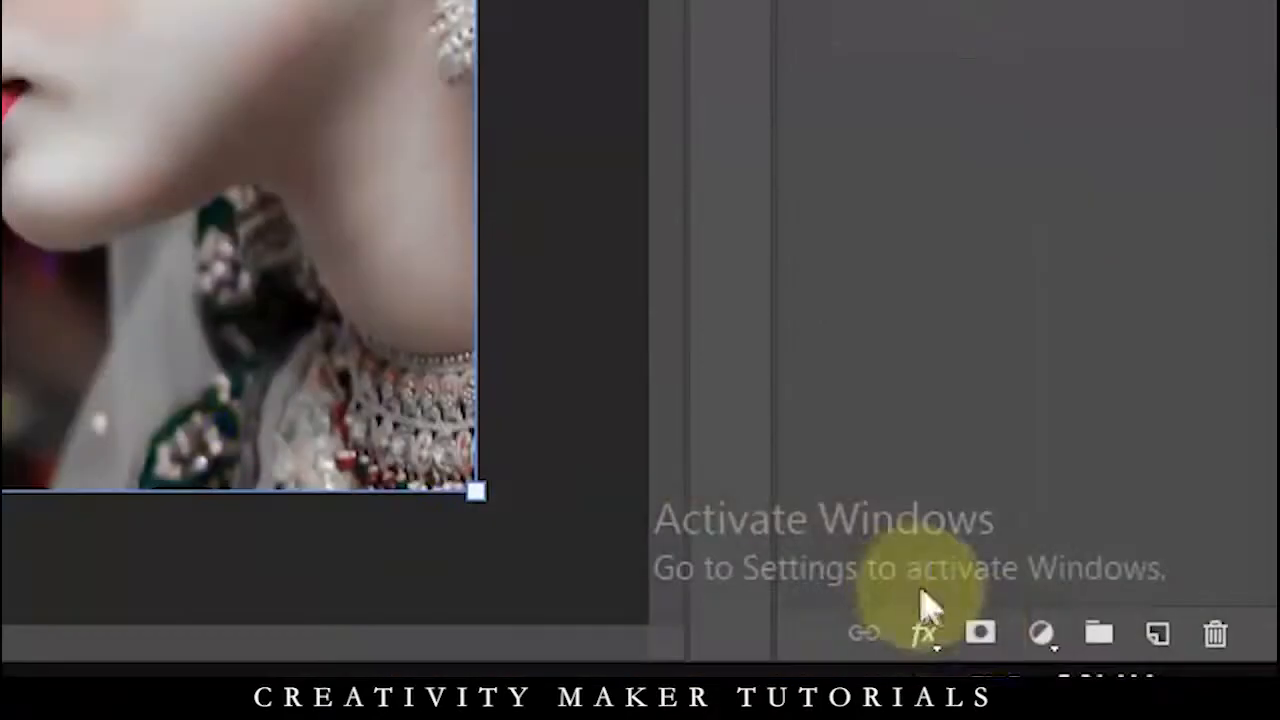
# Step: Add a layer mask to Layer 1 and set the brush to 100% opacity and size 200
pyautogui.click(978, 636)
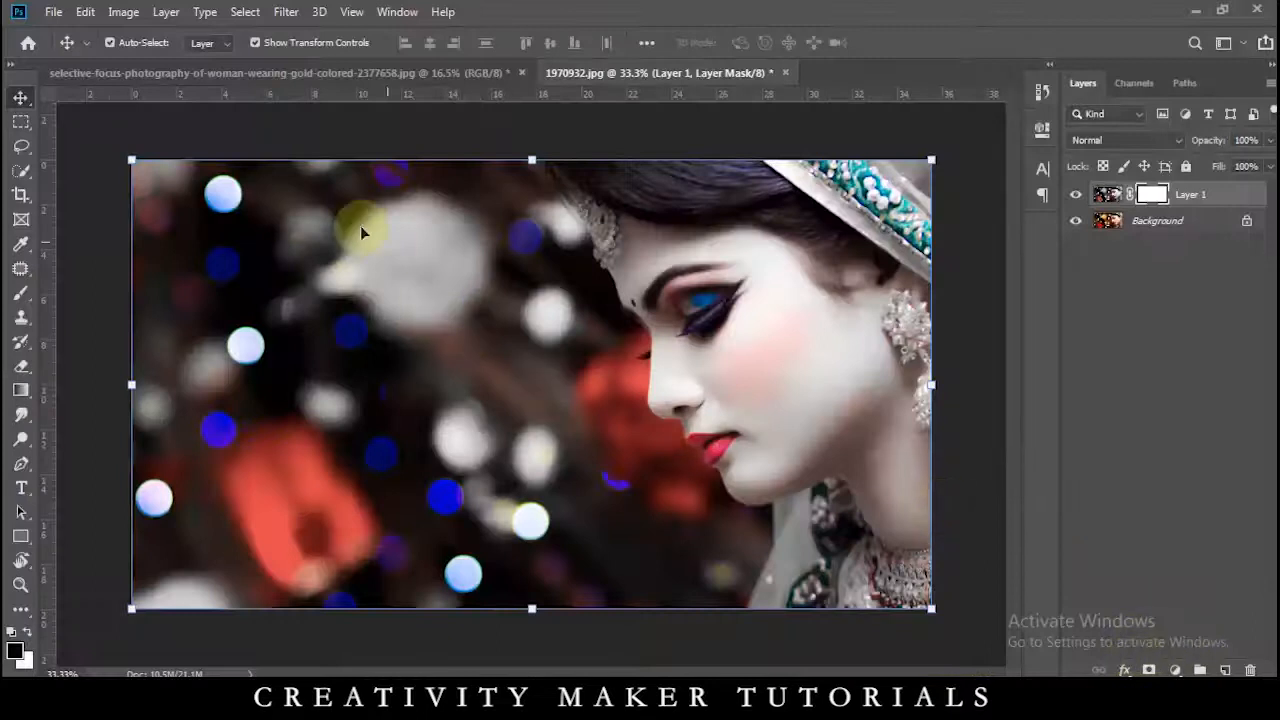
pyautogui.click(21, 293)
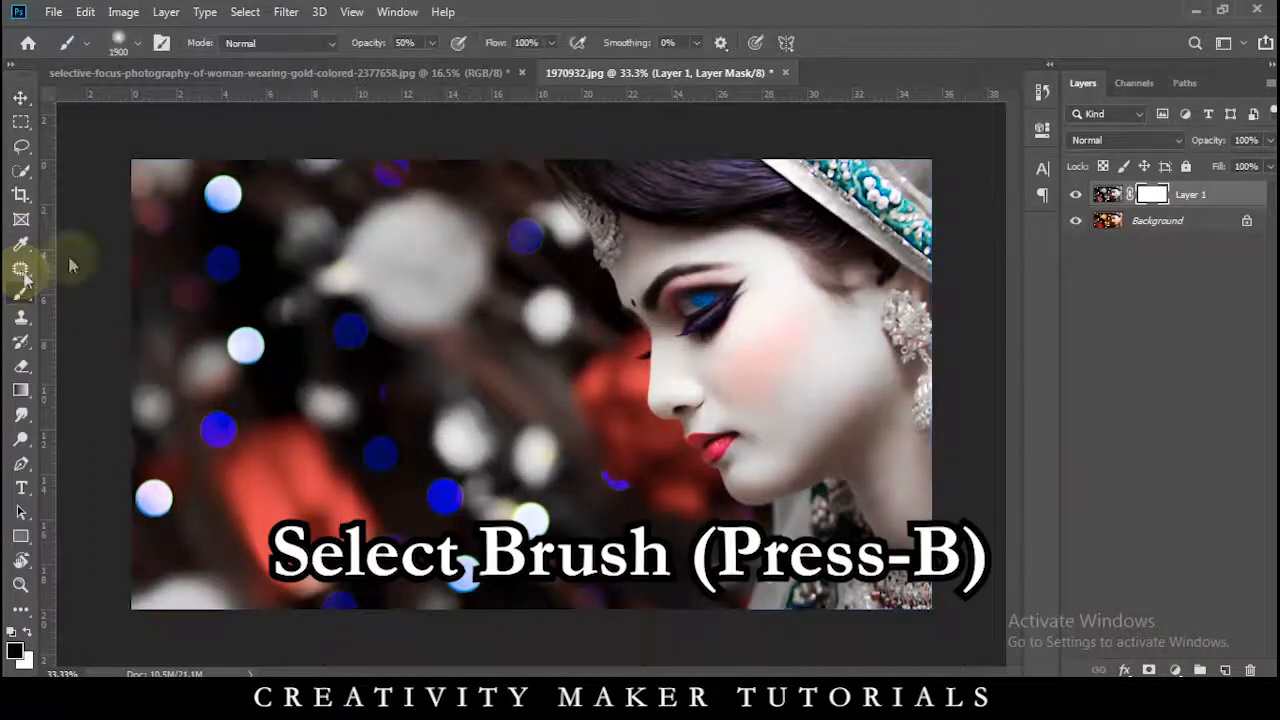
pyautogui.moveTo(497, 88); pyautogui.dragTo(717, 134)
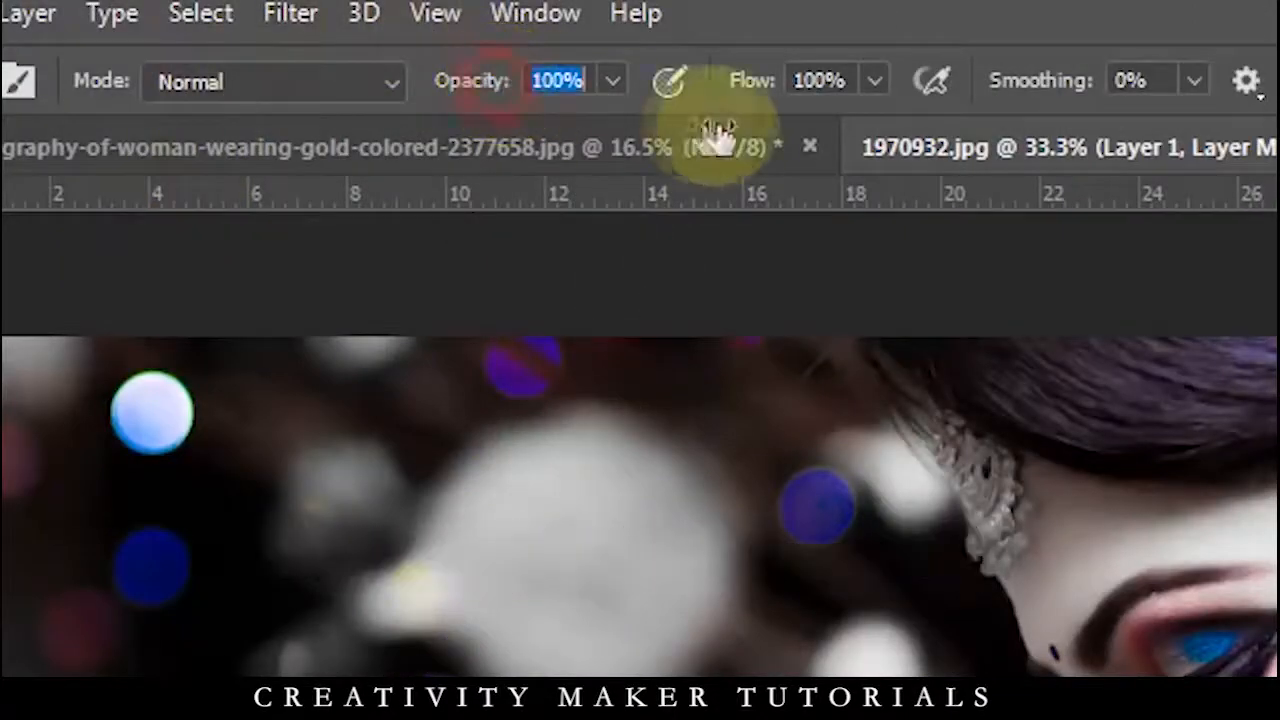
pyautogui.press('[')
pyautogui.press('[')
pyautogui.press('[')
pyautogui.press('[')
pyautogui.press('[')
pyautogui.press('[')
pyautogui.press('[')
pyautogui.press('[')
pyautogui.press('[')
pyautogui.press('[')
pyautogui.press('[')
pyautogui.press('[')
pyautogui.press('[')
pyautogui.press('[')
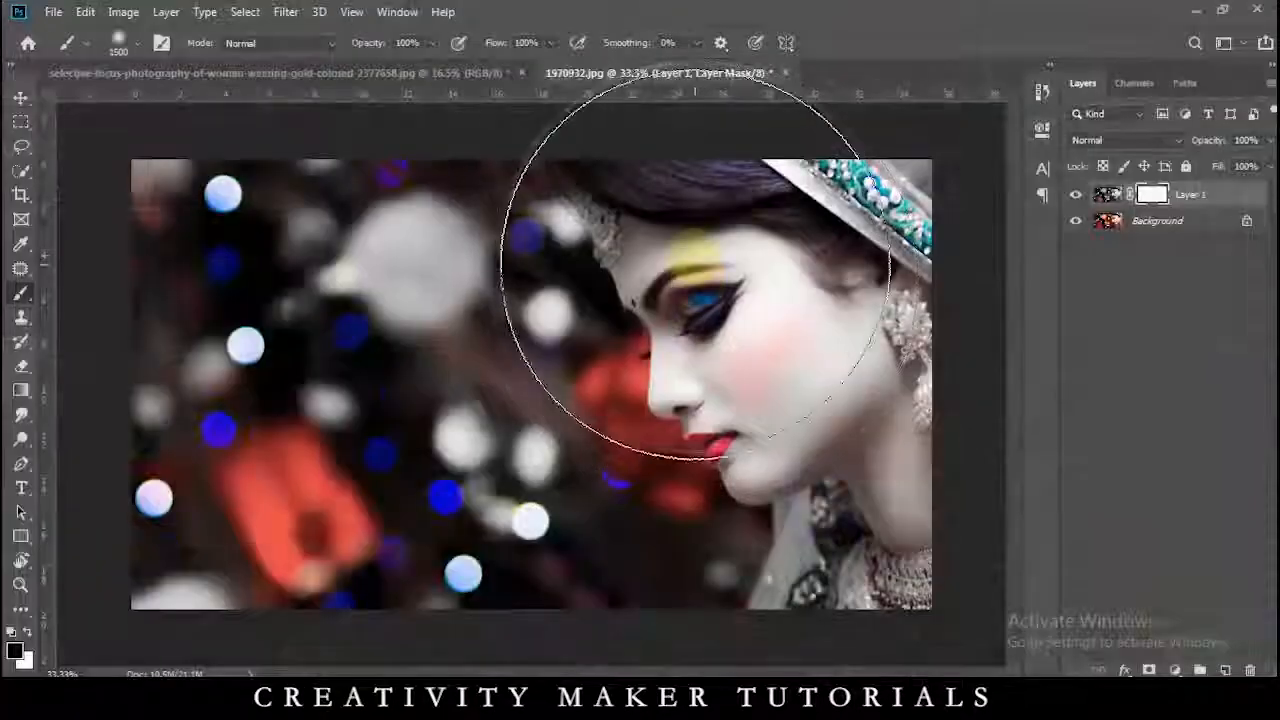
# Step: Paint black on the mask over the veil's embroidered edge and, with a size 60 brush, the earring to restore their original colour
pyautogui.scroll(3, 690, 252)
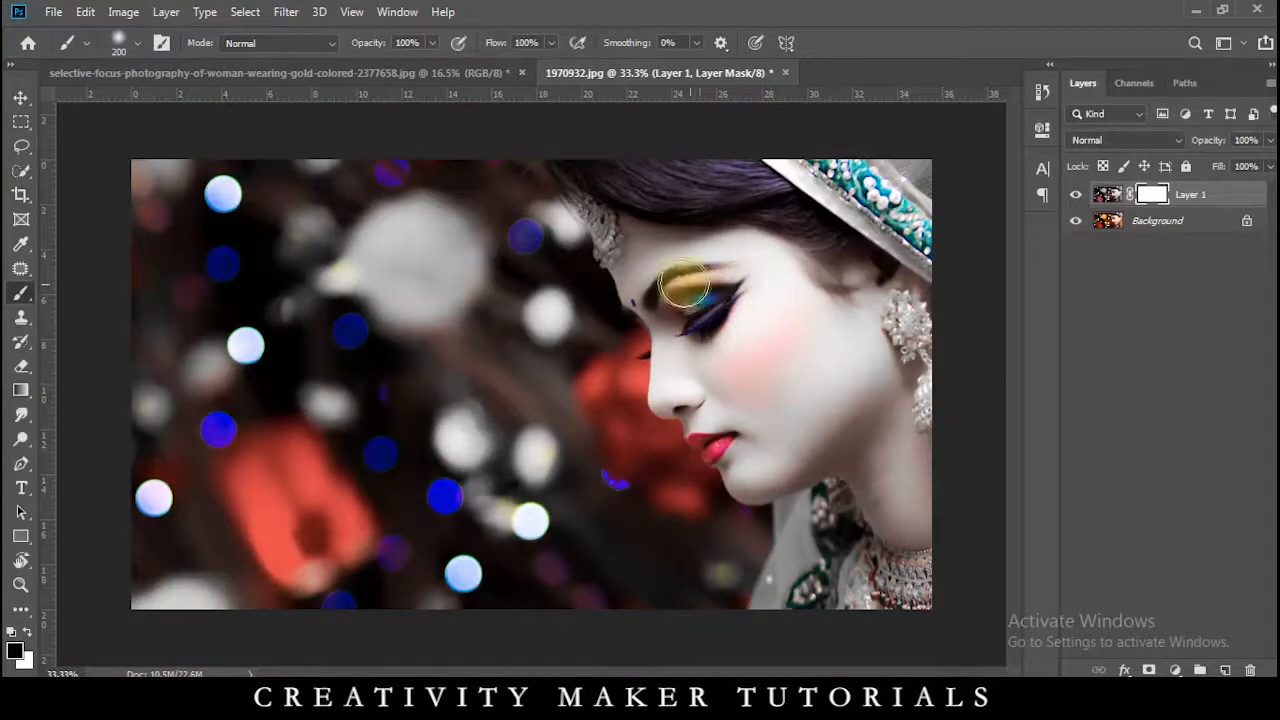
pyautogui.scroll(5, 829, 171)
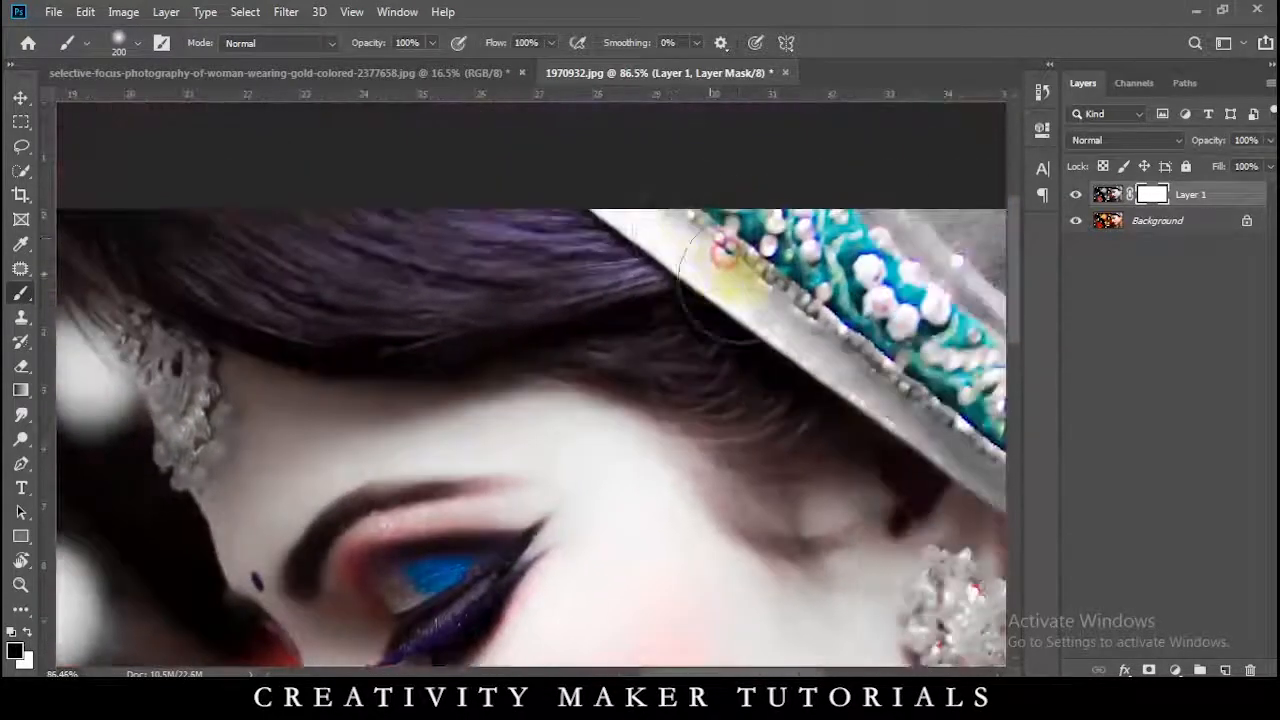
pyautogui.moveTo(690, 220); pyautogui.dragTo(740, 232)
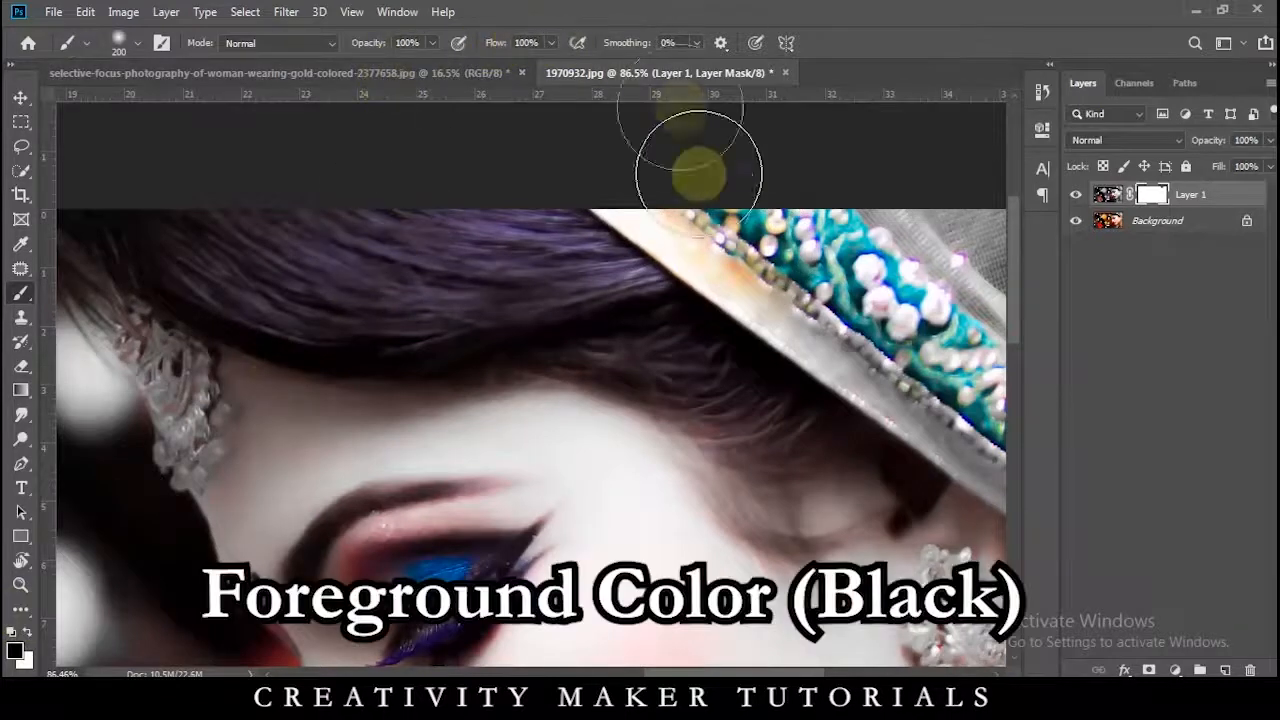
pyautogui.scroll(-3, 560, 266)
pyautogui.moveTo(700, 235)
pyautogui.mouseDown()
pyautogui.moveTo(691, 200)
pyautogui.moveTo(637, 220)
pyautogui.mouseUp()
pyautogui.moveTo(632, 316)
pyautogui.mouseDown()
pyautogui.moveTo(523, 200)
pyautogui.moveTo(493, 200)
pyautogui.moveTo(712, 356)
pyautogui.mouseUp()
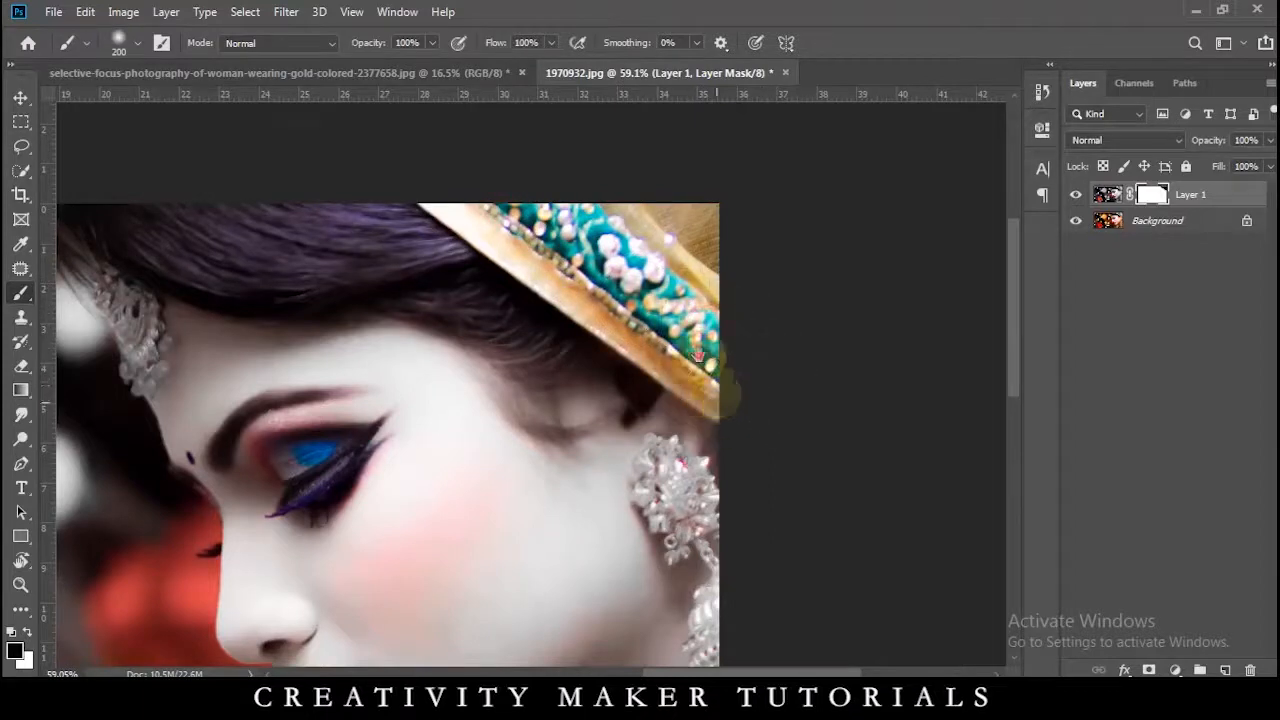
pyautogui.scroll(4, 643, 357)
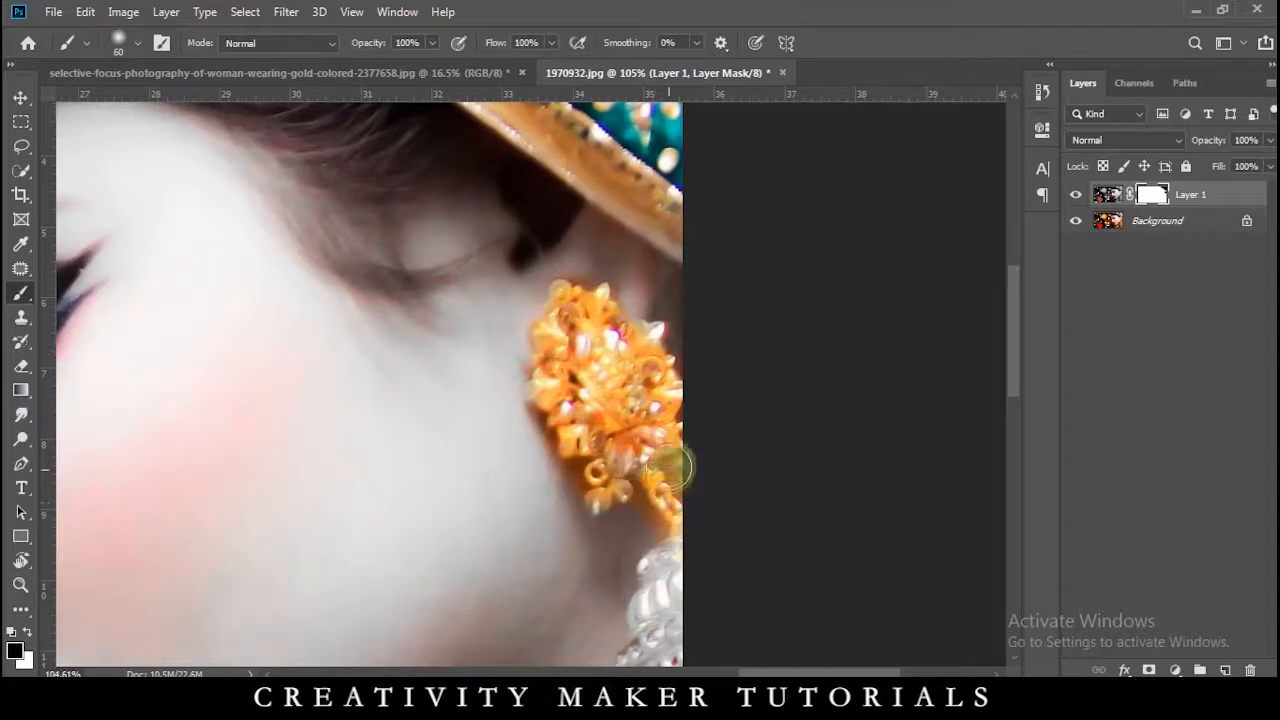
pyautogui.scroll(-3, 640, 345)
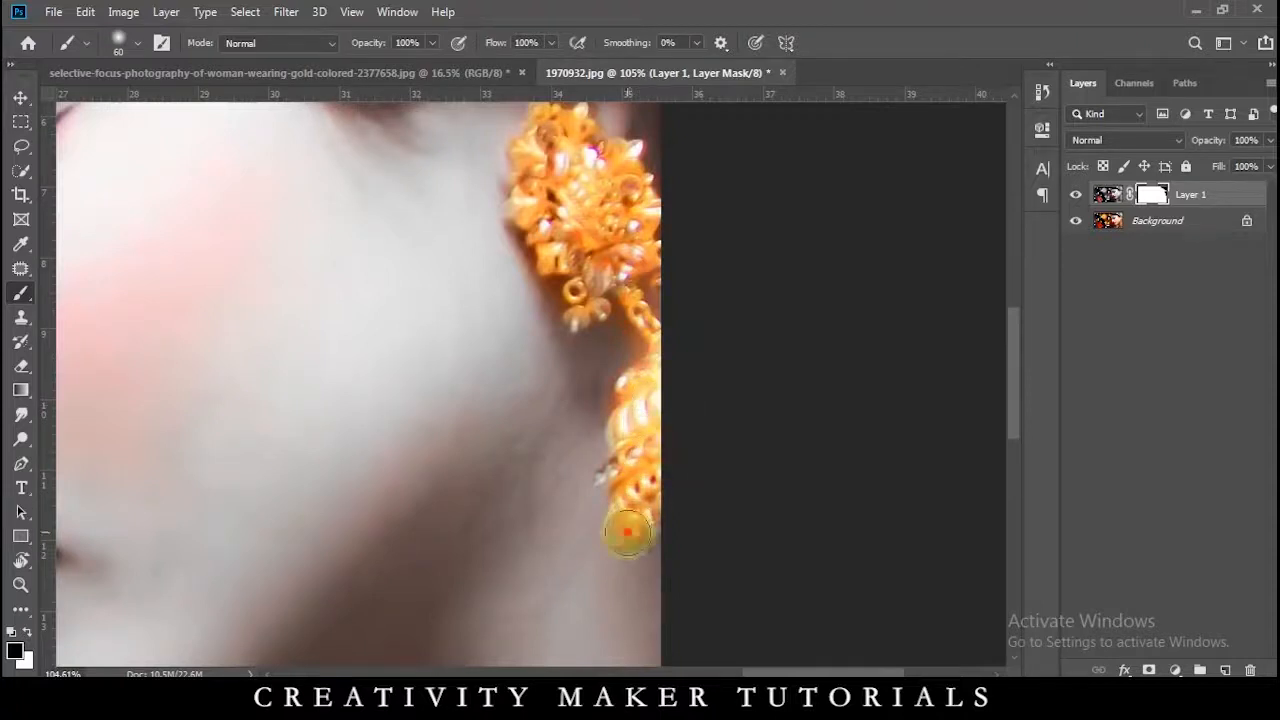
# Step: Paint black on the mask over the yellow veil and green embroidery below the chin to restore their colour
pyautogui.moveTo(670, 362); pyautogui.dragTo(781, 331)
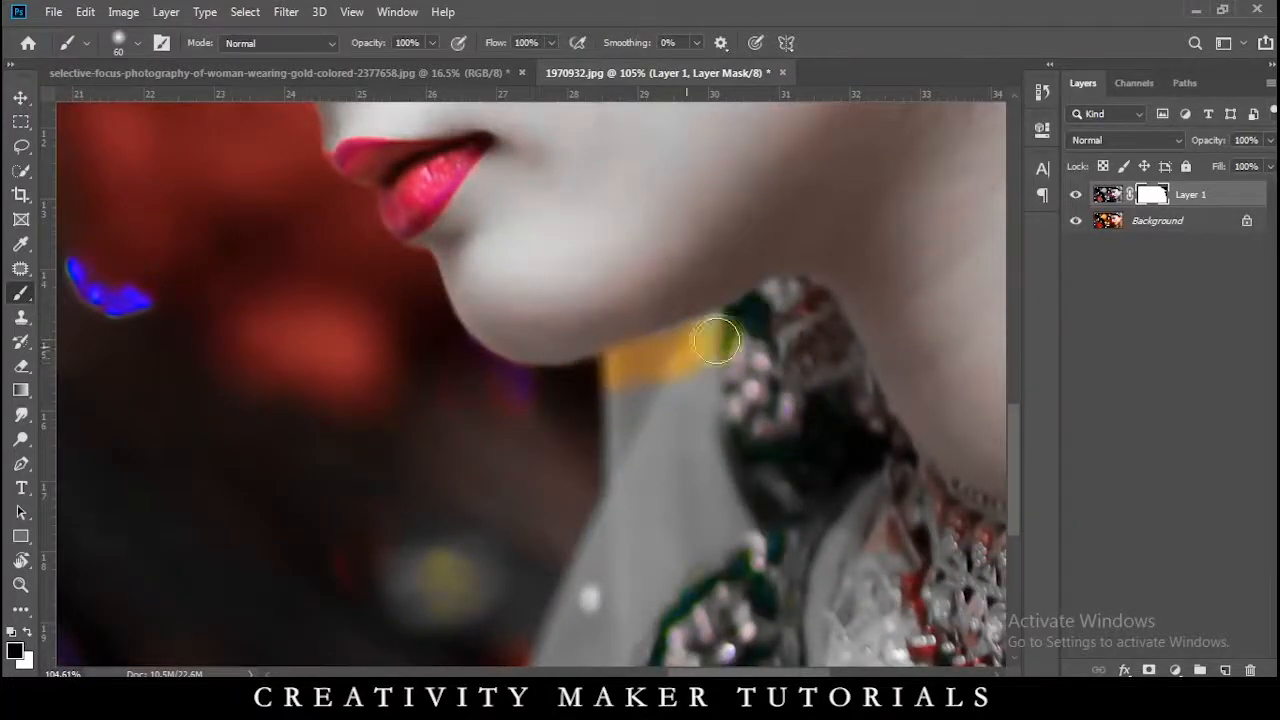
pyautogui.moveTo(773, 309)
pyautogui.mouseDown()
pyautogui.moveTo(829, 349)
pyautogui.moveTo(886, 451)
pyautogui.moveTo(791, 383)
pyautogui.mouseUp()
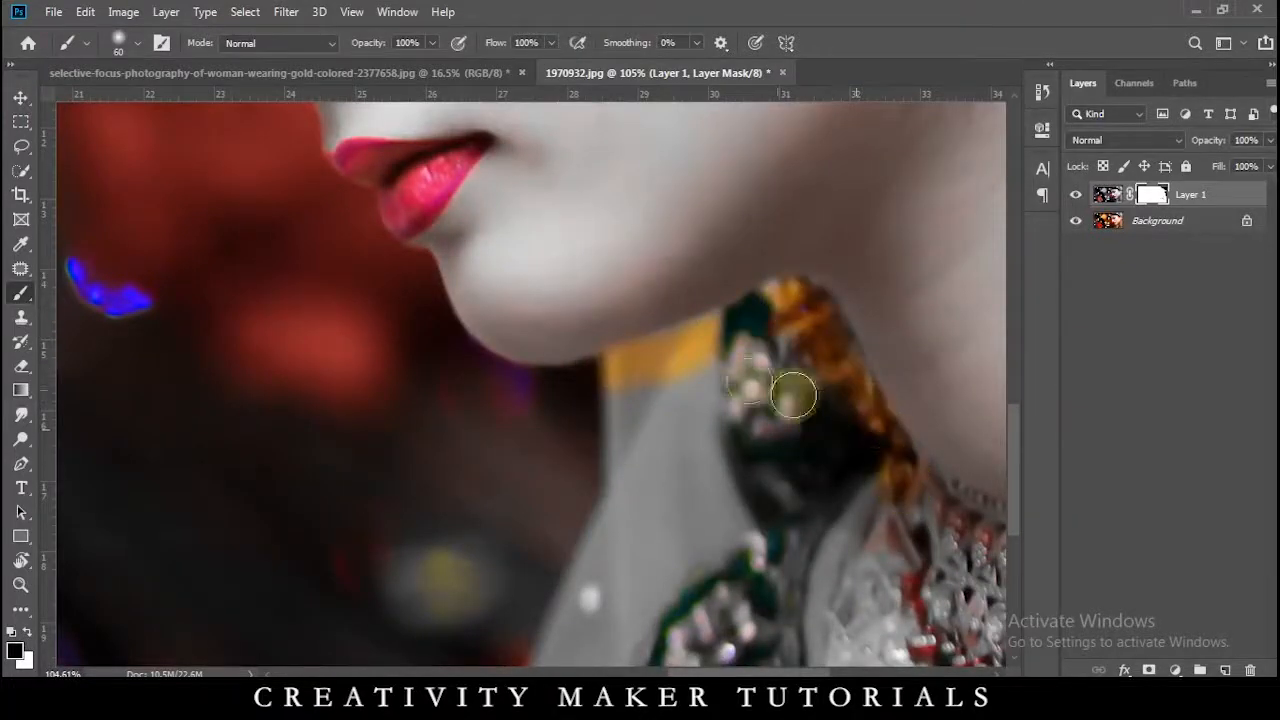
pyautogui.moveTo(625, 400); pyautogui.dragTo(609, 571)
pyautogui.scroll(-3, 620, 420)
pyautogui.moveTo(638, 381)
pyautogui.mouseDown()
pyautogui.moveTo(554, 426)
pyautogui.moveTo(530, 504)
pyautogui.mouseUp()
pyautogui.moveTo(619, 276)
pyautogui.mouseDown()
pyautogui.moveTo(567, 473)
pyautogui.moveTo(827, 431)
pyautogui.moveTo(607, 428)
pyautogui.moveTo(701, 454)
pyautogui.moveTo(701, 351)
pyautogui.moveTo(676, 204)
pyautogui.moveTo(655, 318)
pyautogui.mouseUp()
pyautogui.moveTo(708, 241); pyautogui.dragTo(593, 283)
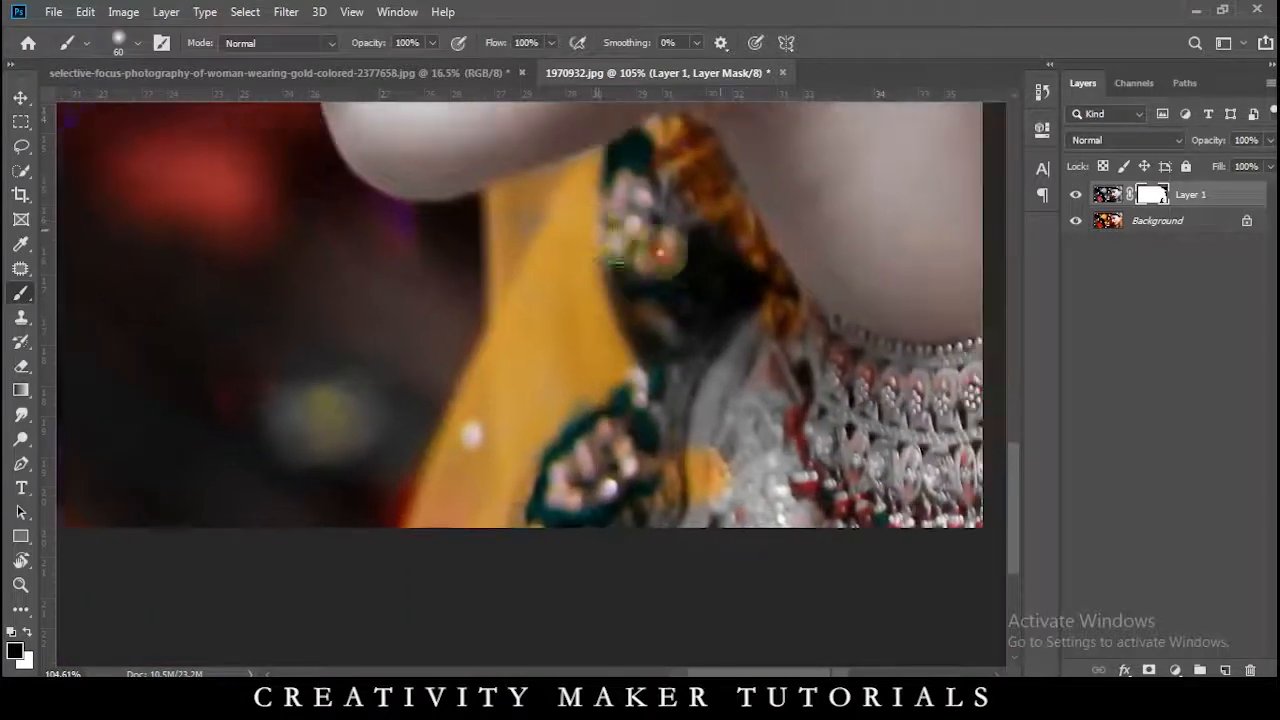
# Step: Paint black on the mask over the necklace and the adjoining embroidered fabric to restore their gold colour
pyautogui.moveTo(727, 229)
pyautogui.mouseDown()
pyautogui.moveTo(785, 311)
pyautogui.moveTo(871, 368)
pyautogui.moveTo(948, 365)
pyautogui.mouseUp()
pyautogui.moveTo(886, 370); pyautogui.dragTo(701, 355)
pyautogui.moveTo(701, 355)
pyautogui.mouseDown()
pyautogui.moveTo(817, 341)
pyautogui.moveTo(776, 404)
pyautogui.moveTo(764, 517)
pyautogui.moveTo(748, 524)
pyautogui.moveTo(804, 385)
pyautogui.moveTo(752, 468)
pyautogui.mouseUp()
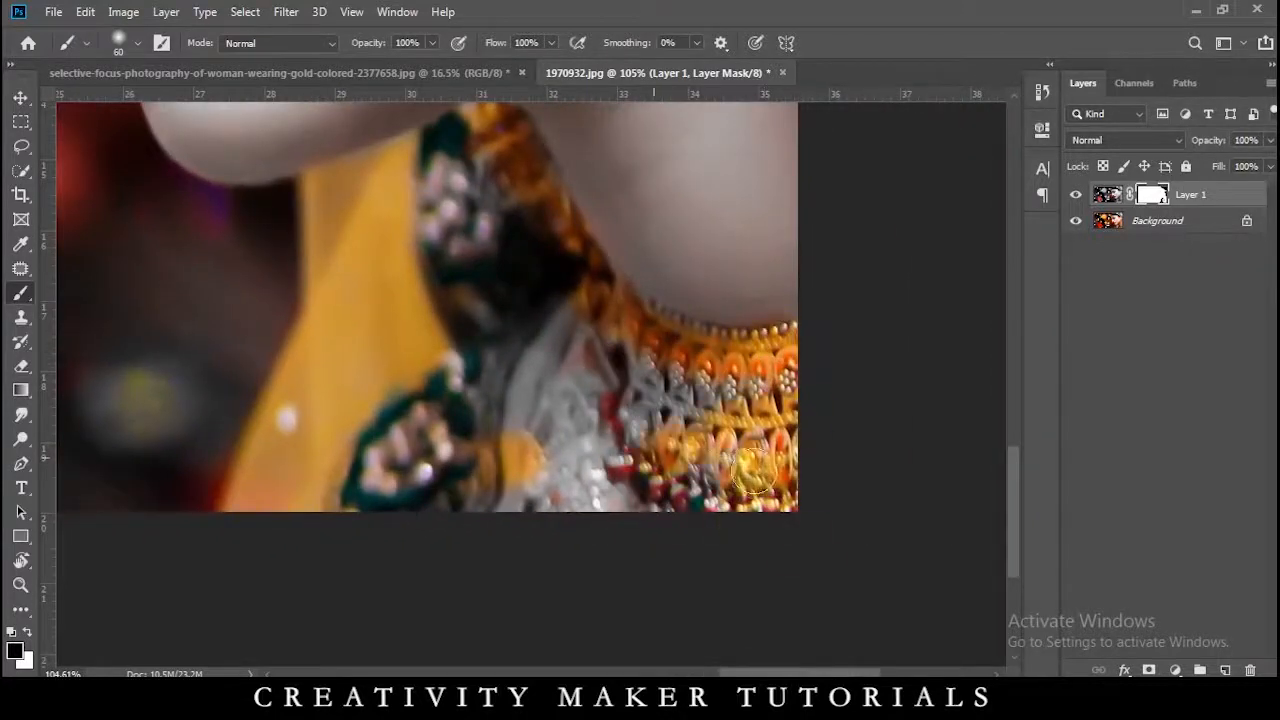
pyautogui.moveTo(543, 487)
pyautogui.mouseDown()
pyautogui.moveTo(466, 503)
pyautogui.moveTo(674, 432)
pyautogui.moveTo(724, 375)
pyautogui.moveTo(789, 392)
pyautogui.moveTo(616, 372)
pyautogui.moveTo(588, 381)
pyautogui.moveTo(458, 168)
pyautogui.moveTo(476, 413)
pyautogui.moveTo(504, 393)
pyautogui.moveTo(499, 428)
pyautogui.moveTo(410, 418)
pyautogui.moveTo(449, 226)
pyautogui.mouseUp()
# Step: Paint black on the mask over the blurred lights behind the bride with a large brush, reducing it to size 400 nearer the face
pyautogui.scroll(-5, 449, 226)
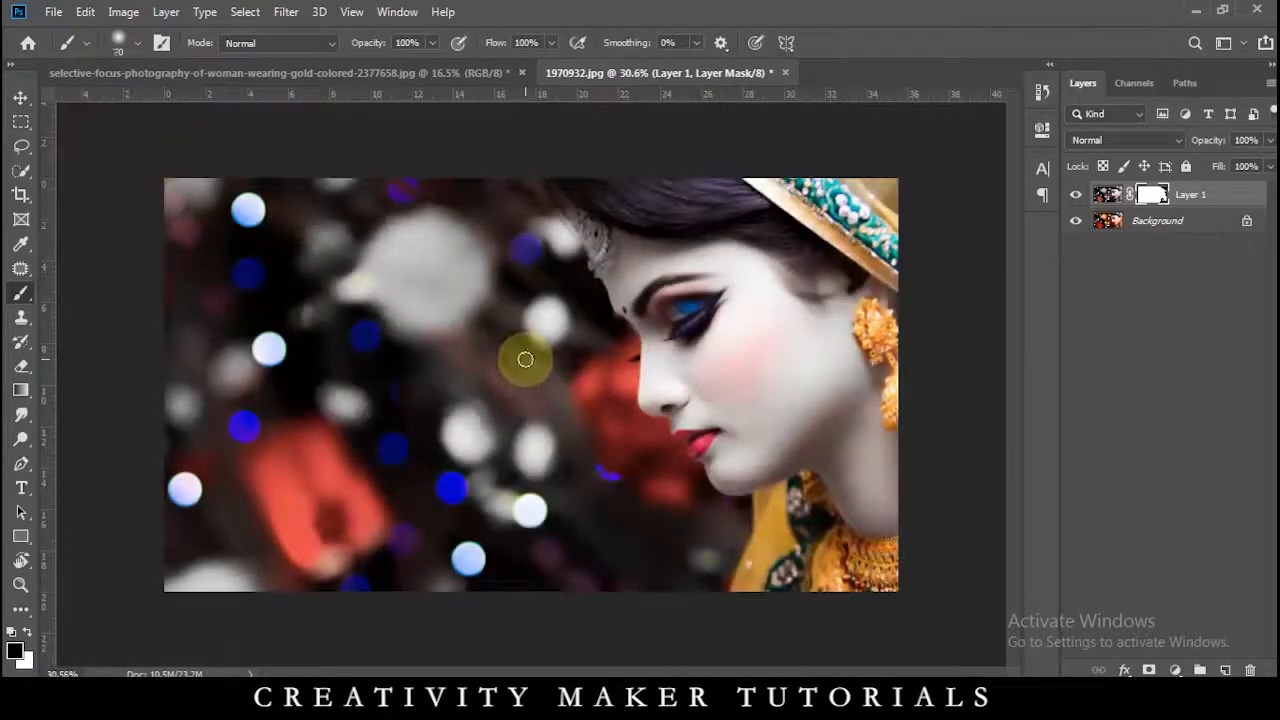
pyautogui.press(']')
pyautogui.press(']')
pyautogui.press(']')
pyautogui.press(']')
pyautogui.press(']')
pyautogui.press(']')
pyautogui.press(']')
pyautogui.press(']')
pyautogui.press(']')
pyautogui.press(']')
pyautogui.moveTo(191, 277)
pyautogui.mouseDown()
pyautogui.moveTo(271, 366)
pyautogui.moveTo(235, 463)
pyautogui.mouseUp()
pyautogui.press('[')
pyautogui.press('[')
pyautogui.press('[')
pyautogui.press('[')
pyautogui.press('[')
pyautogui.press('[')
pyautogui.press('[')
pyautogui.press('[')
pyautogui.press('[')
pyautogui.moveTo(541, 226)
pyautogui.mouseDown()
pyautogui.moveTo(552, 295)
pyautogui.moveTo(395, 285)
pyautogui.moveTo(487, 387)
pyautogui.mouseUp()
pyautogui.moveTo(381, 230)
pyautogui.mouseDown()
pyautogui.moveTo(423, 213)
pyautogui.moveTo(406, 375)
pyautogui.moveTo(480, 462)
pyautogui.moveTo(418, 542)
pyautogui.moveTo(491, 556)
pyautogui.moveTo(674, 555)
pyautogui.moveTo(689, 540)
pyautogui.moveTo(624, 514)
pyautogui.moveTo(553, 404)
pyautogui.moveTo(541, 304)
pyautogui.mouseUp()
# Step: Reduce the brush to size 60 and paint black on the mask over the gold forehead ornament to restore its colour
pyautogui.scroll(4, 541, 300)
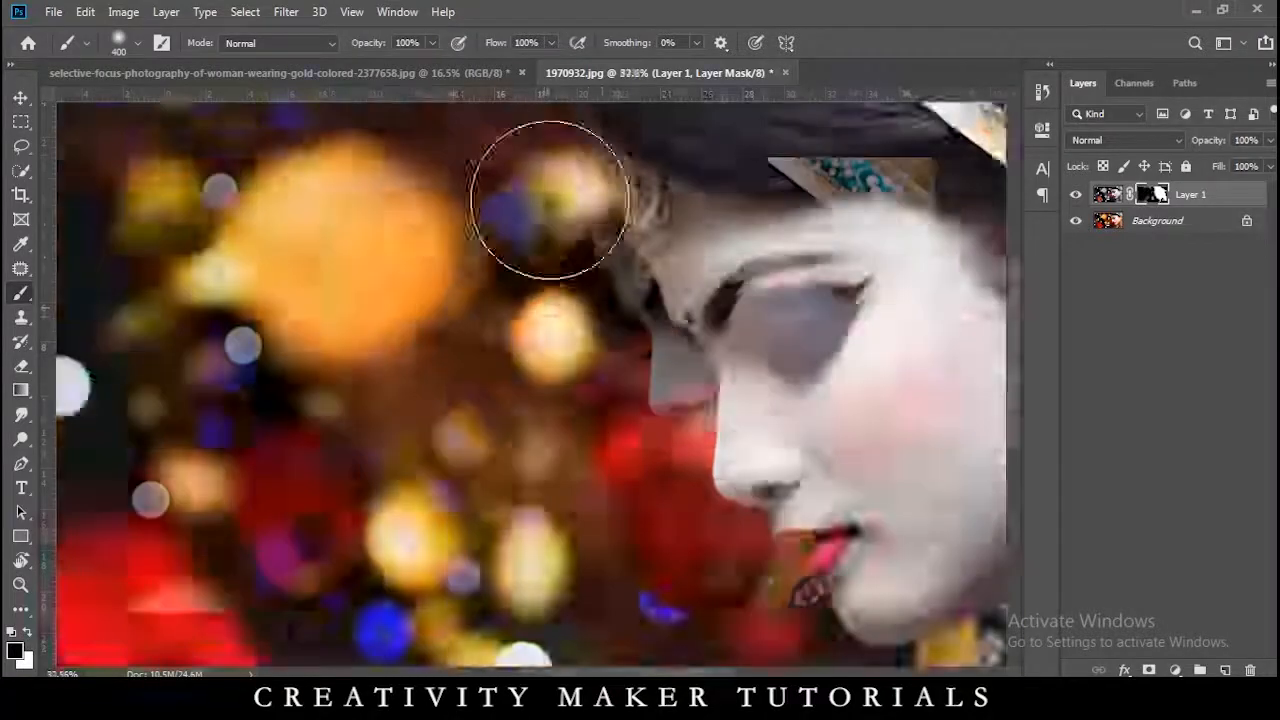
pyautogui.scroll(3, 560, 180)
pyautogui.press('[')
pyautogui.press('[')
pyautogui.press('[')
pyautogui.press('[')
pyautogui.press('[')
pyautogui.press('[')
pyautogui.scroll(3, 660, 163)
pyautogui.moveTo(712, 197)
pyautogui.mouseDown()
pyautogui.moveTo(714, 355)
pyautogui.moveTo(657, 377)
pyautogui.moveTo(645, 311)
pyautogui.mouseUp()
pyautogui.scroll(-3, 600, 195)
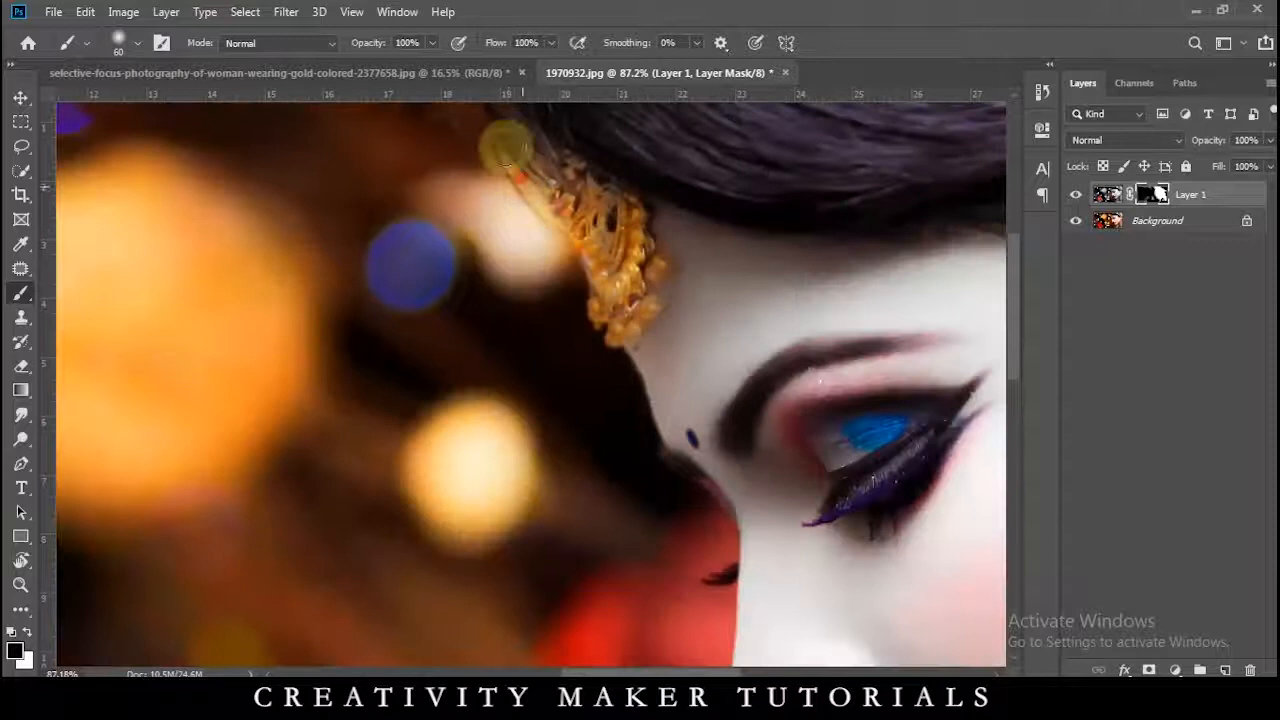
pyautogui.scroll(2, 500, 250)
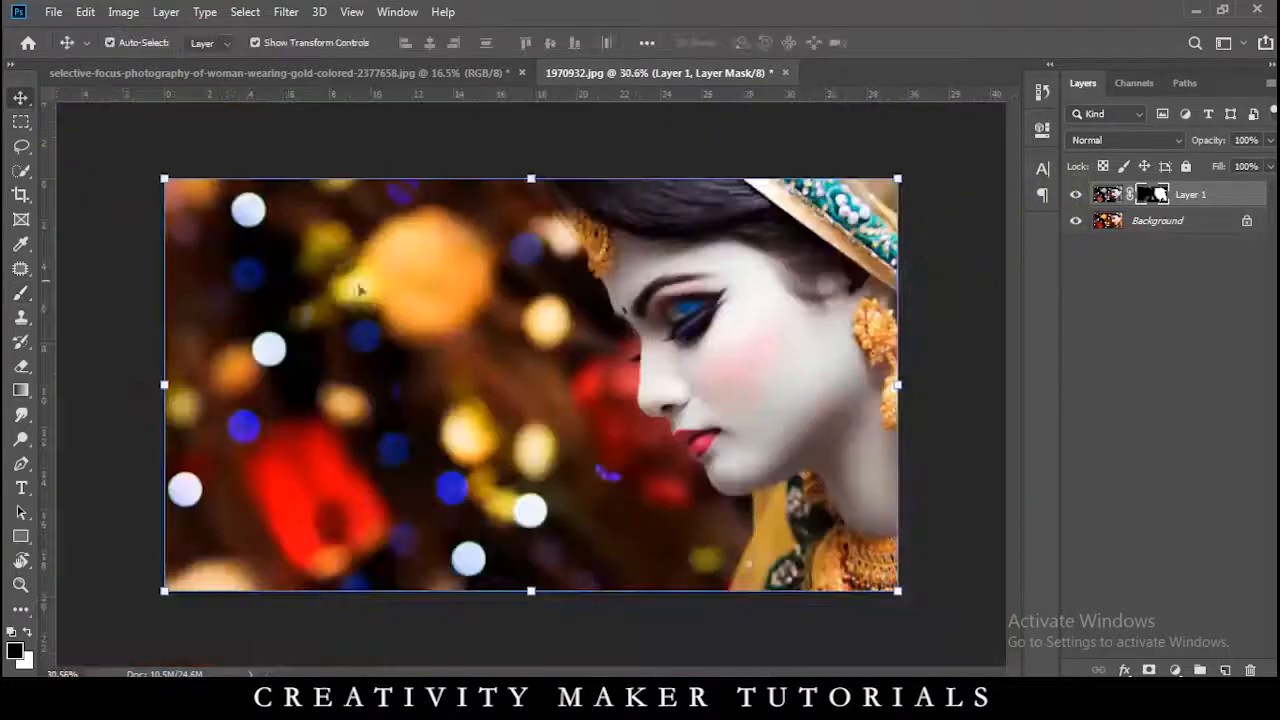
# Step: Compare the graded profile portrait with the original by repeatedly hiding and showing Layer 1
pyautogui.scroll(-2, 360, 288)
pyautogui.click(140, 182)
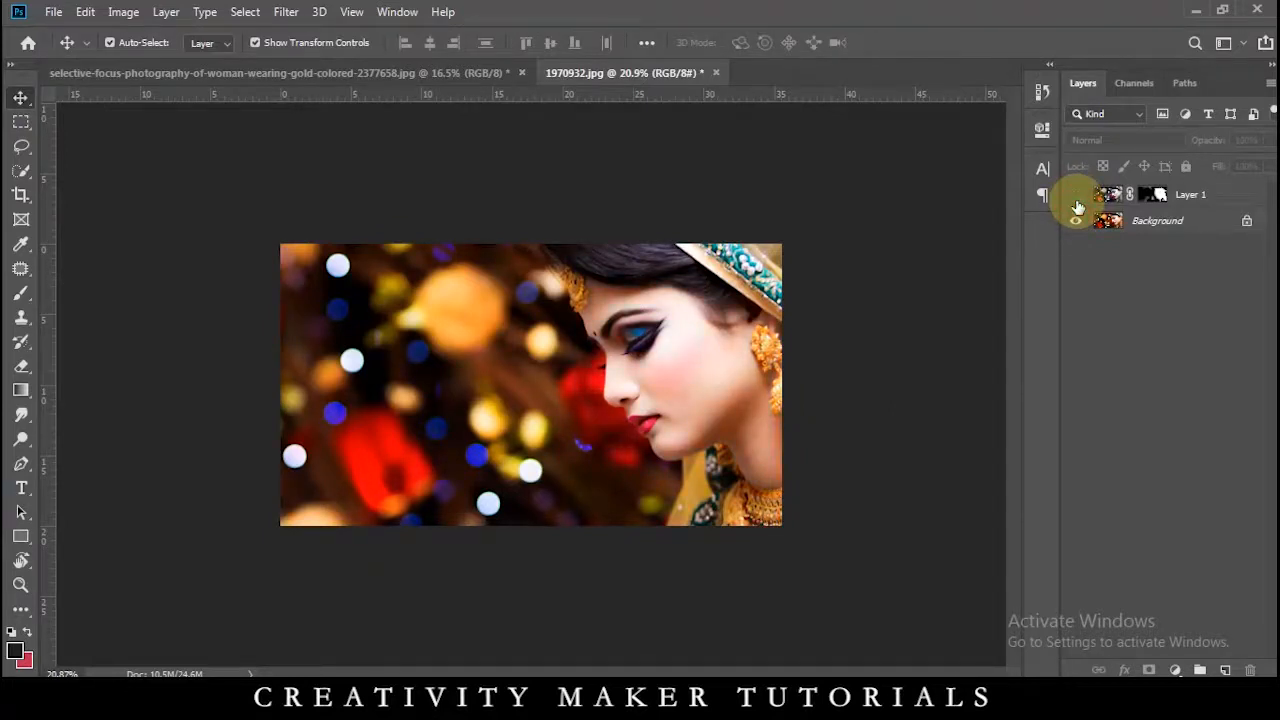
pyautogui.scroll(3, 822, 378)
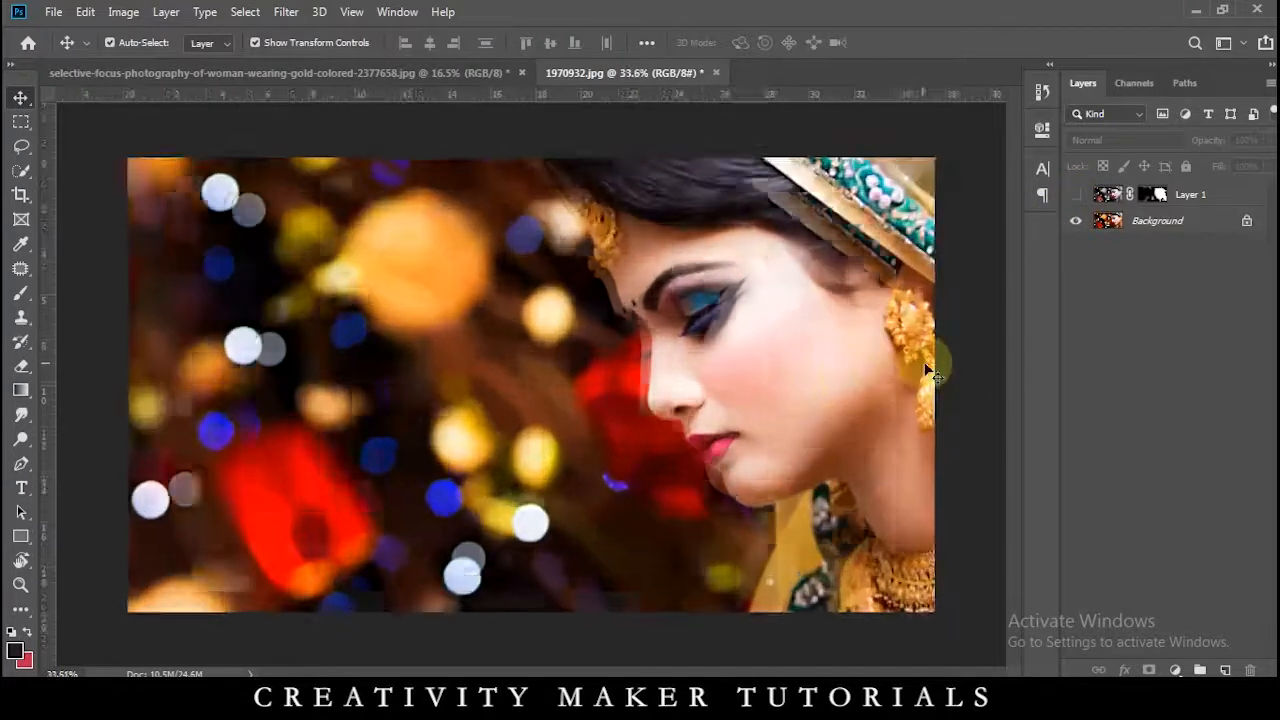
pyautogui.scroll(1, 926, 372)
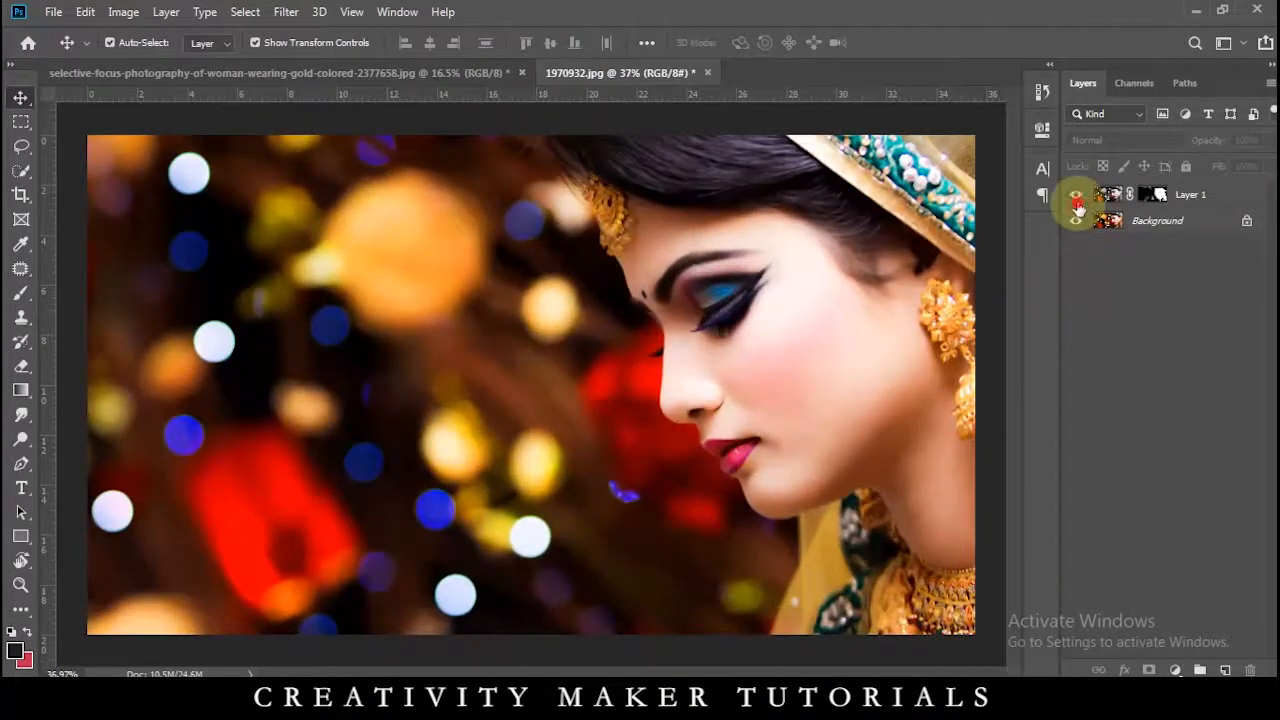
pyautogui.click(1076, 196)
pyautogui.click(1077, 197)
pyautogui.click(1077, 197)
pyautogui.click(1077, 197)
pyautogui.click(1077, 200)
pyautogui.click(1078, 202)
pyautogui.click(1078, 207)
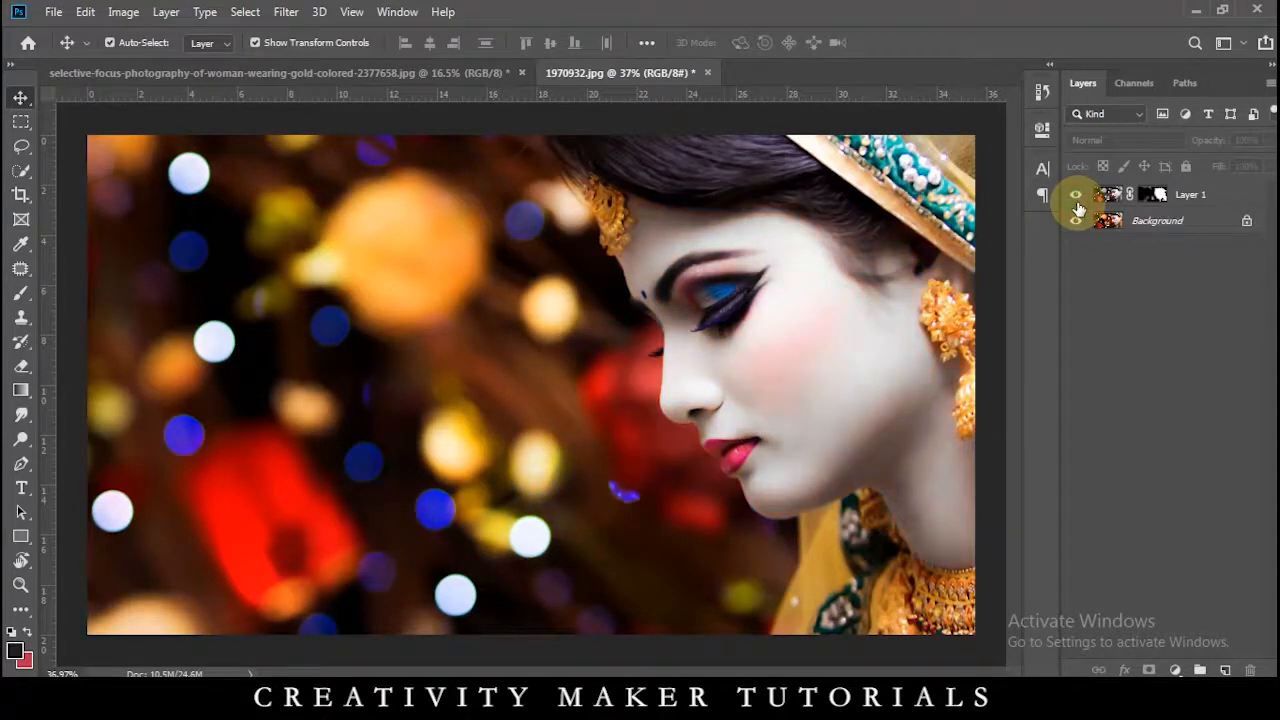
pyautogui.click(1078, 207)
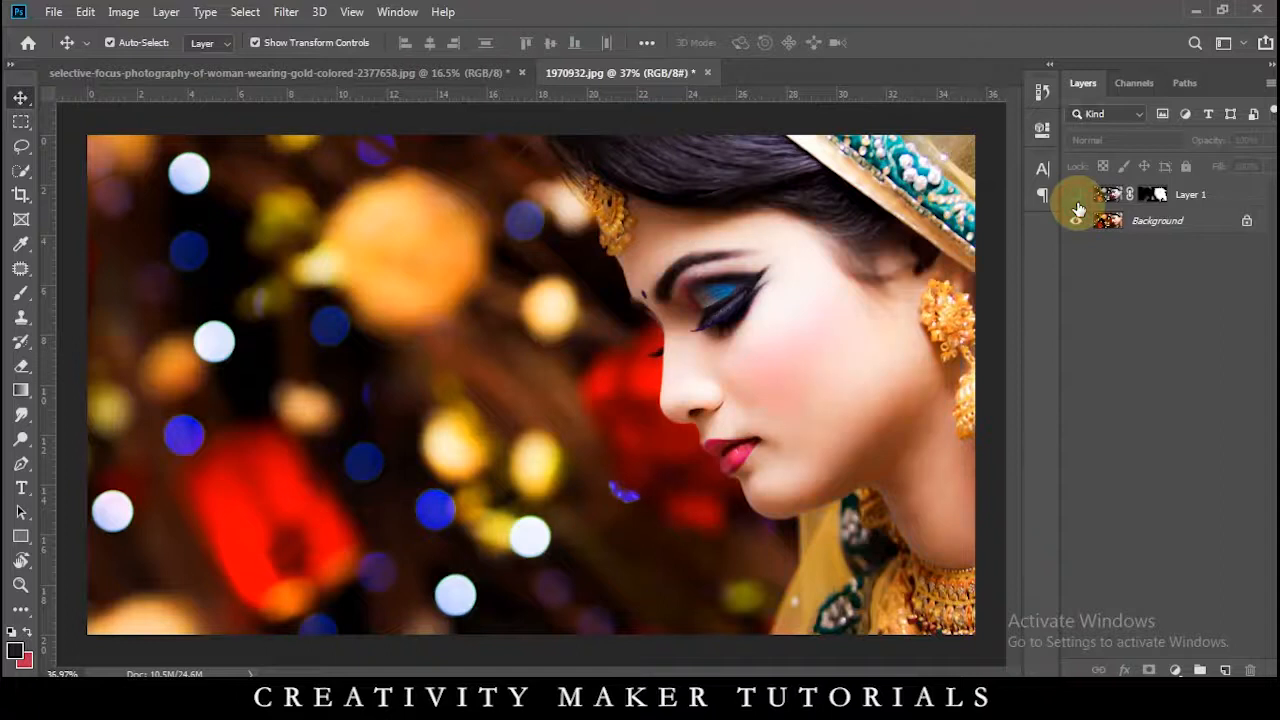
# Step: Close the 1970932 document without saving the changes
pyautogui.click(709, 76)
pyautogui.click(637, 272)
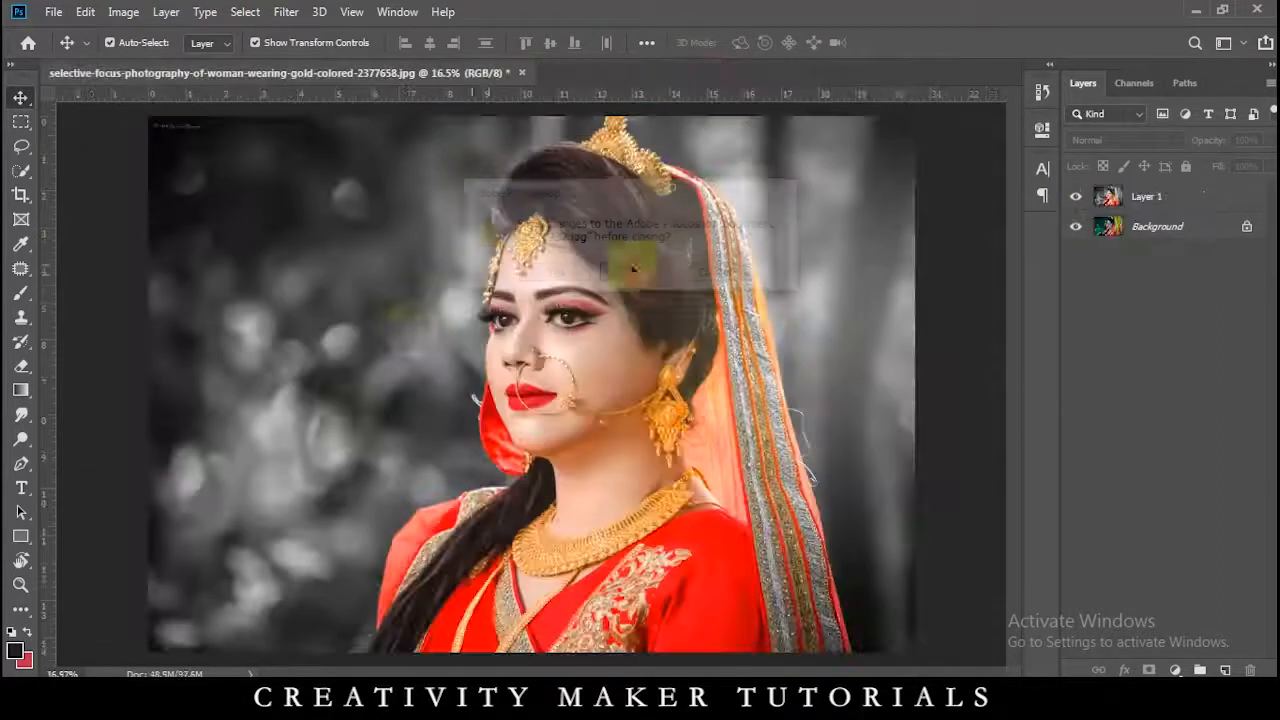